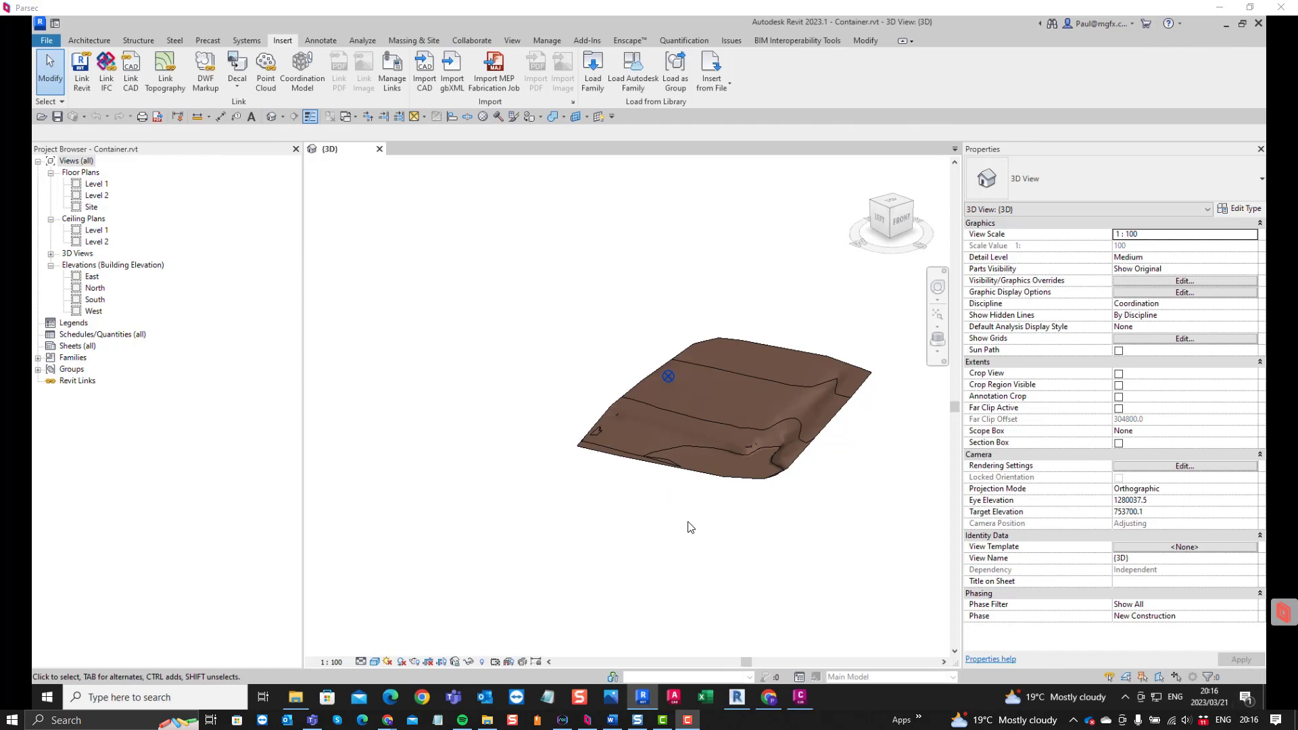
# Link rac_advanced_sample_project.rvt into the container model with Auto - By Shared Coordinates positioning
pyautogui.click(96, 44)
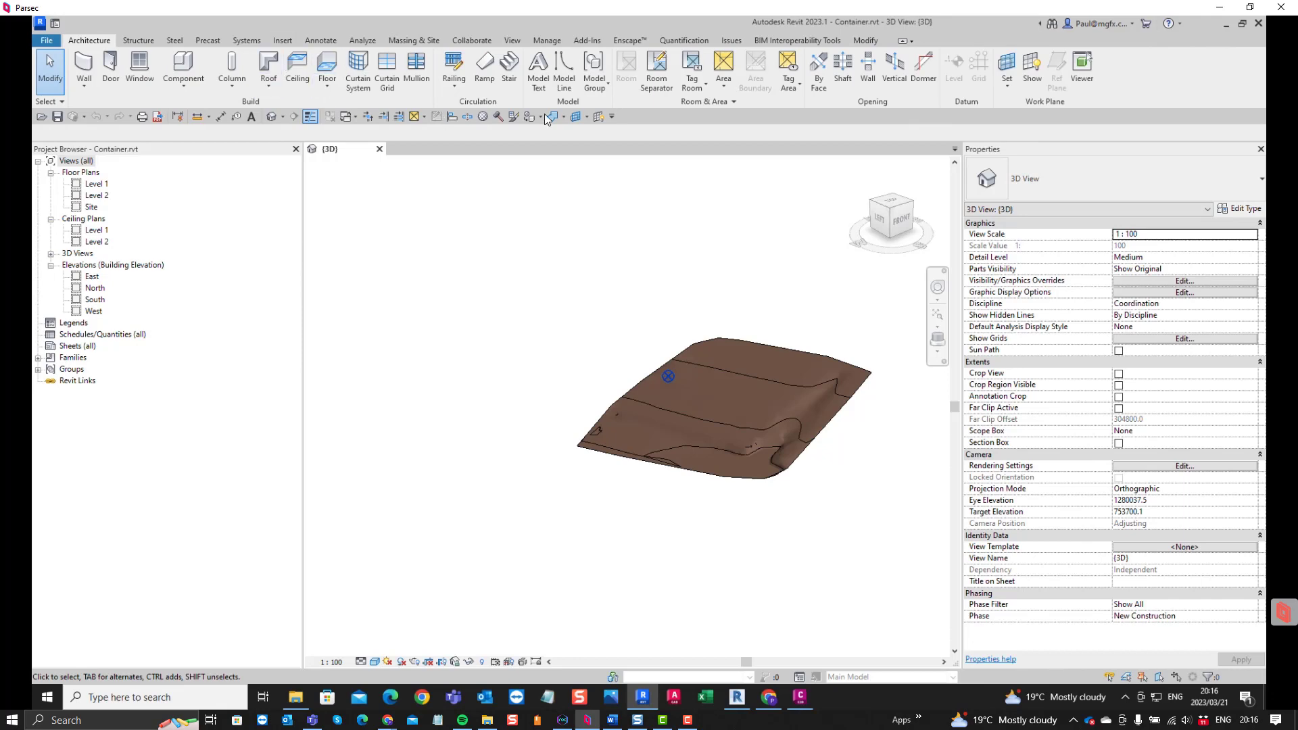
pyautogui.click(283, 41)
pyautogui.click(80, 72)
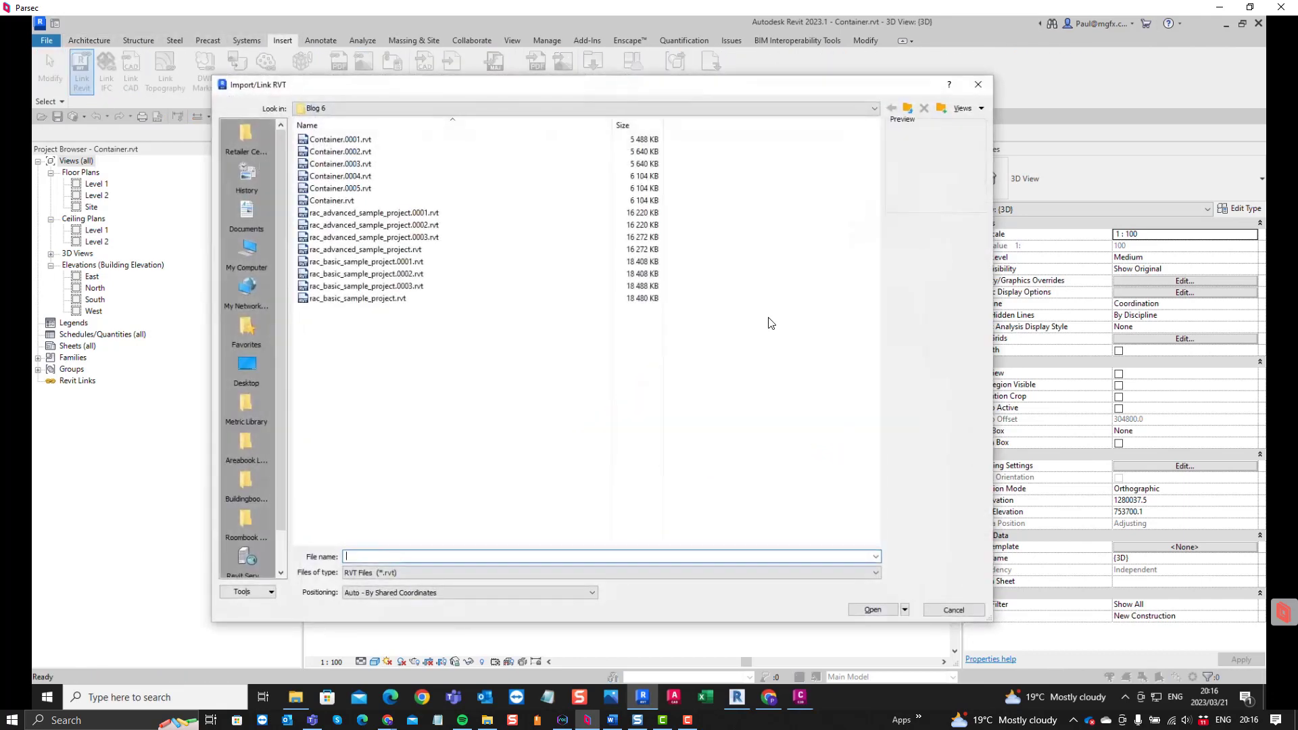
pyautogui.click(379, 249)
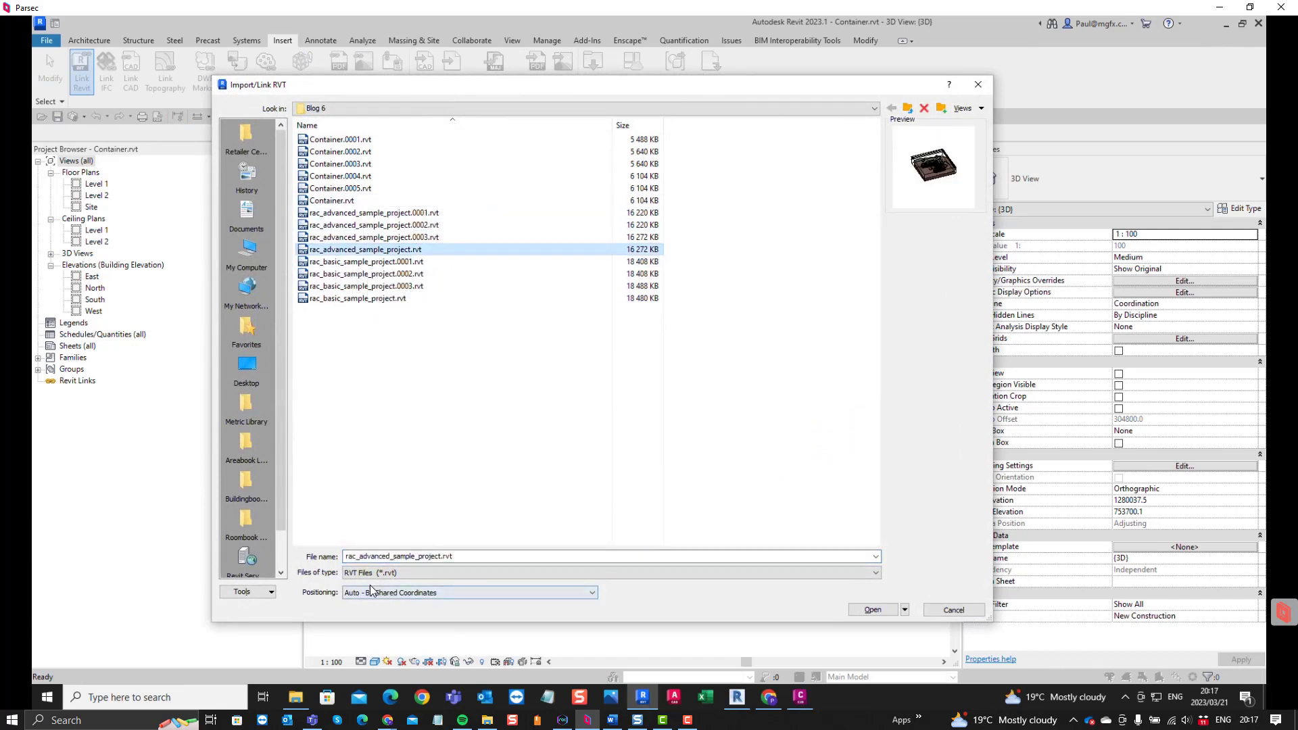
pyautogui.click(402, 593)
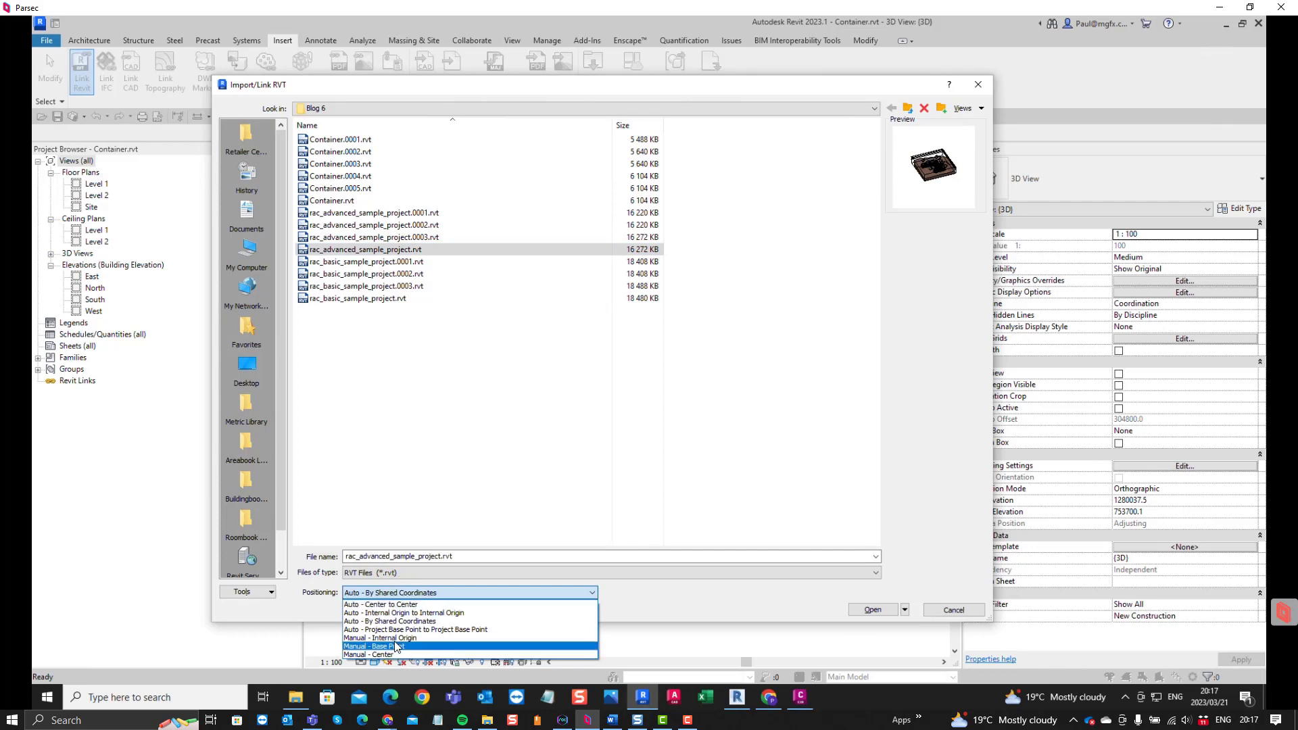
pyautogui.click(399, 621)
pyautogui.click(859, 608)
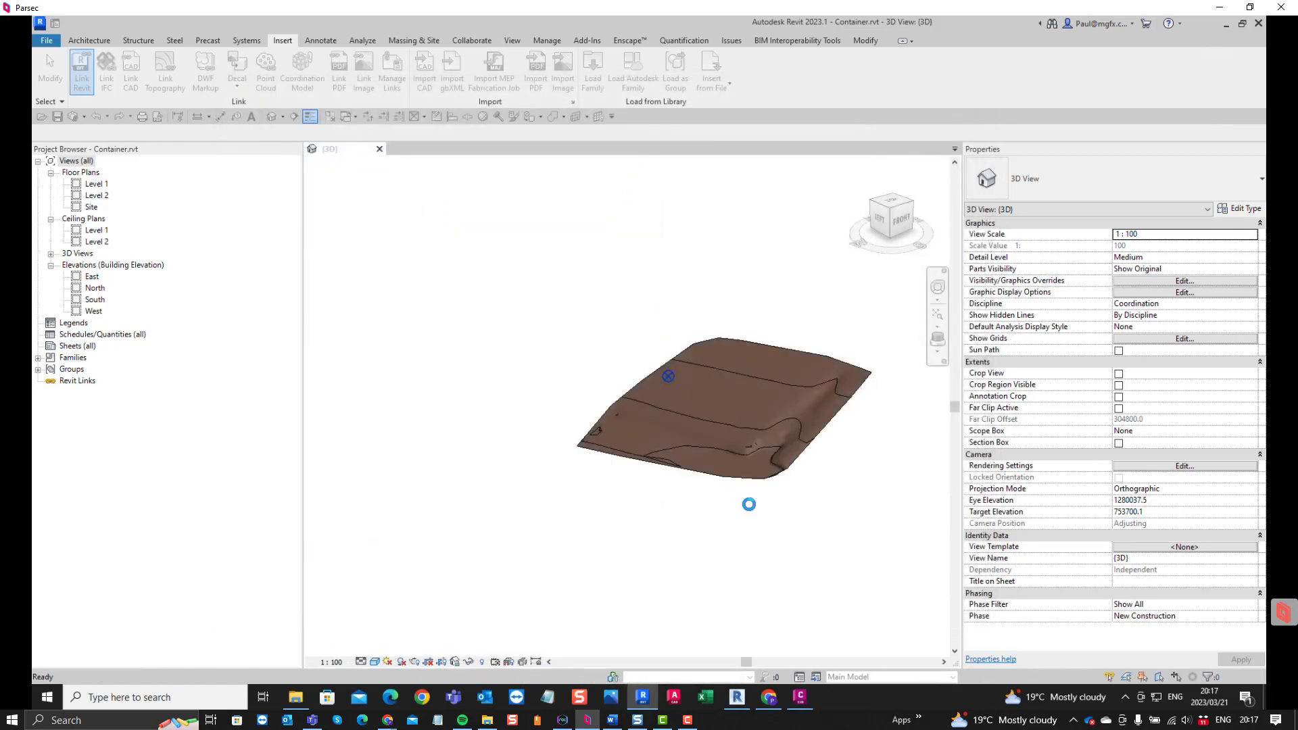
pyautogui.scroll(8, 798, 386)
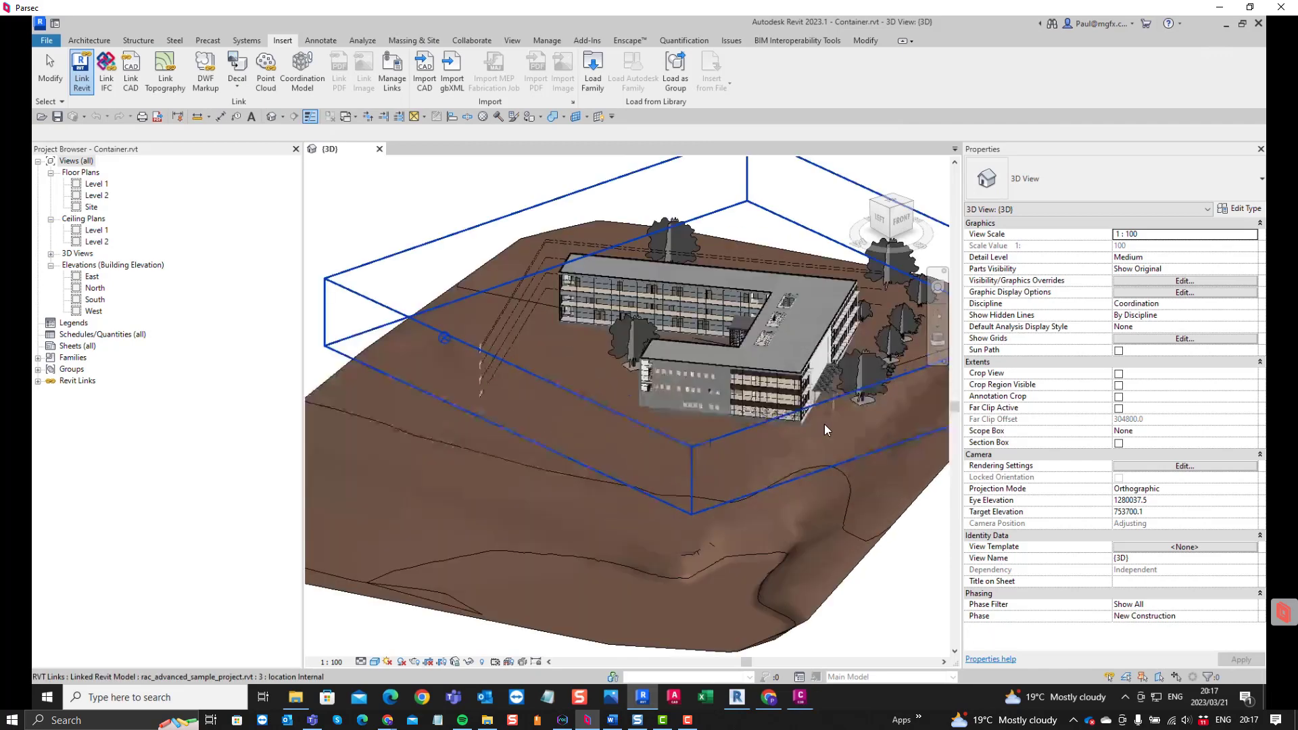
pyautogui.keyDown('shift'); pyautogui.moveTo(696, 412); pyautogui.dragTo(741, 416, button='middle'); pyautogui.keyUp('shift')
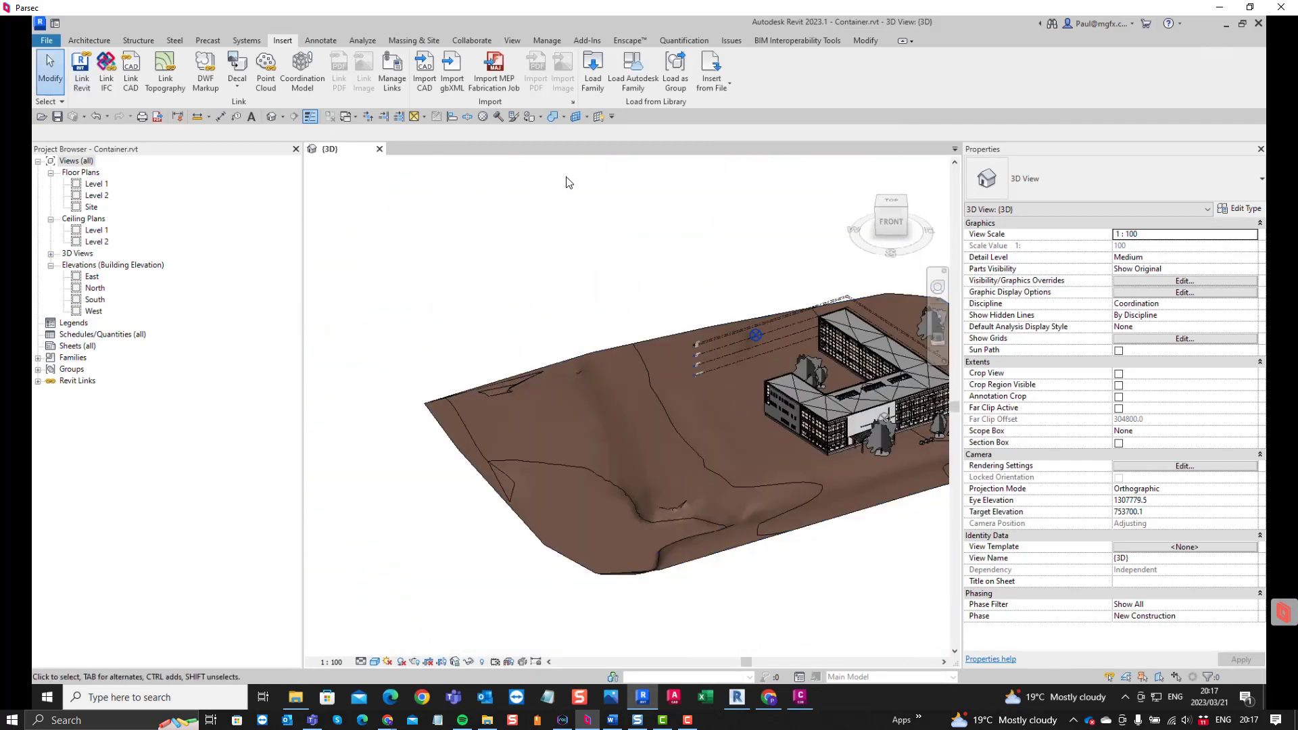
# Link rac_basic_sample_project.rvt into the container model with Auto - By Shared Coordinates positioning
pyautogui.click(399, 81)
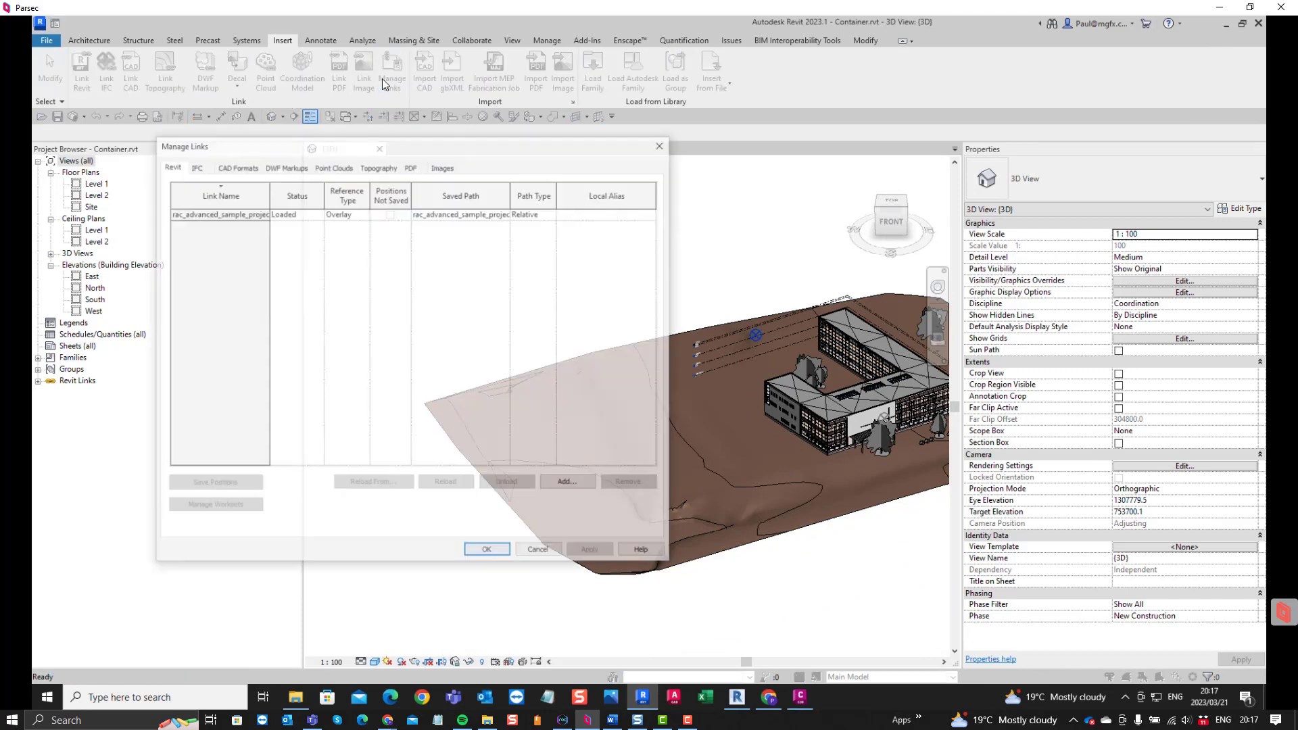
pyautogui.press('Escape')
pyautogui.click(91, 71)
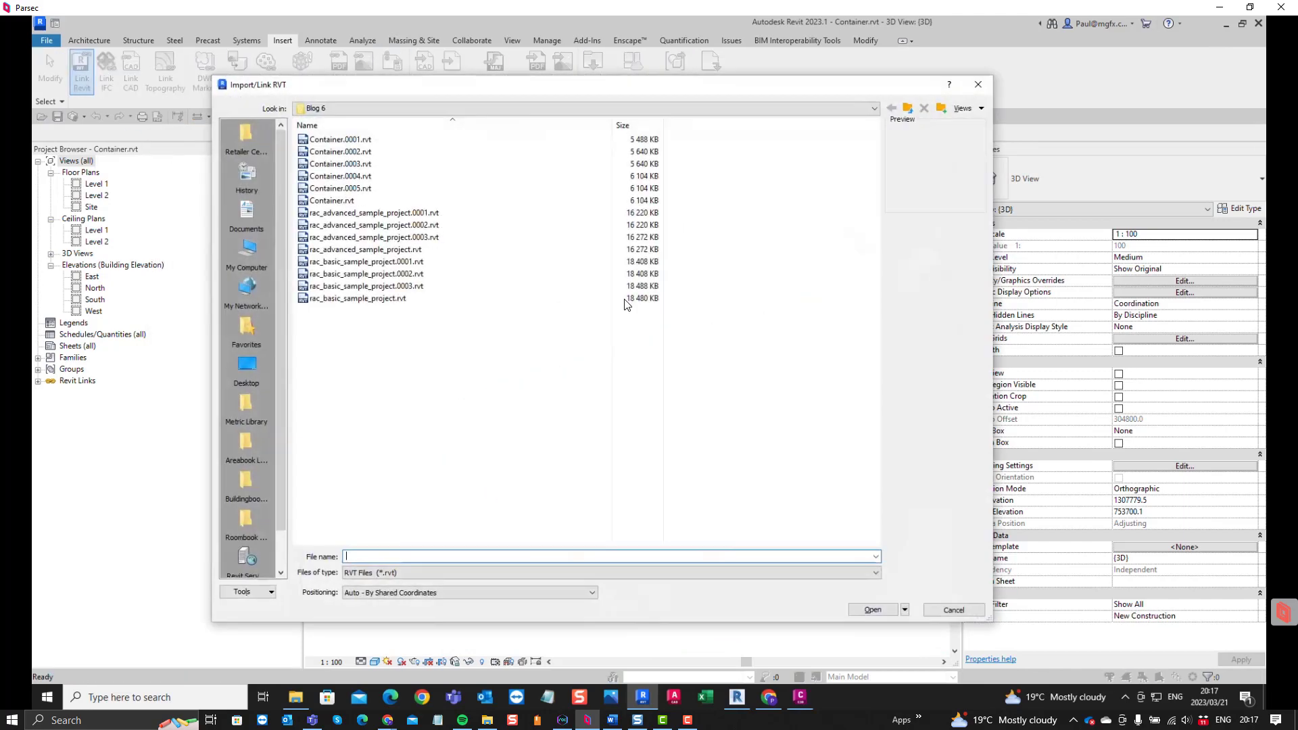
pyautogui.click(372, 301)
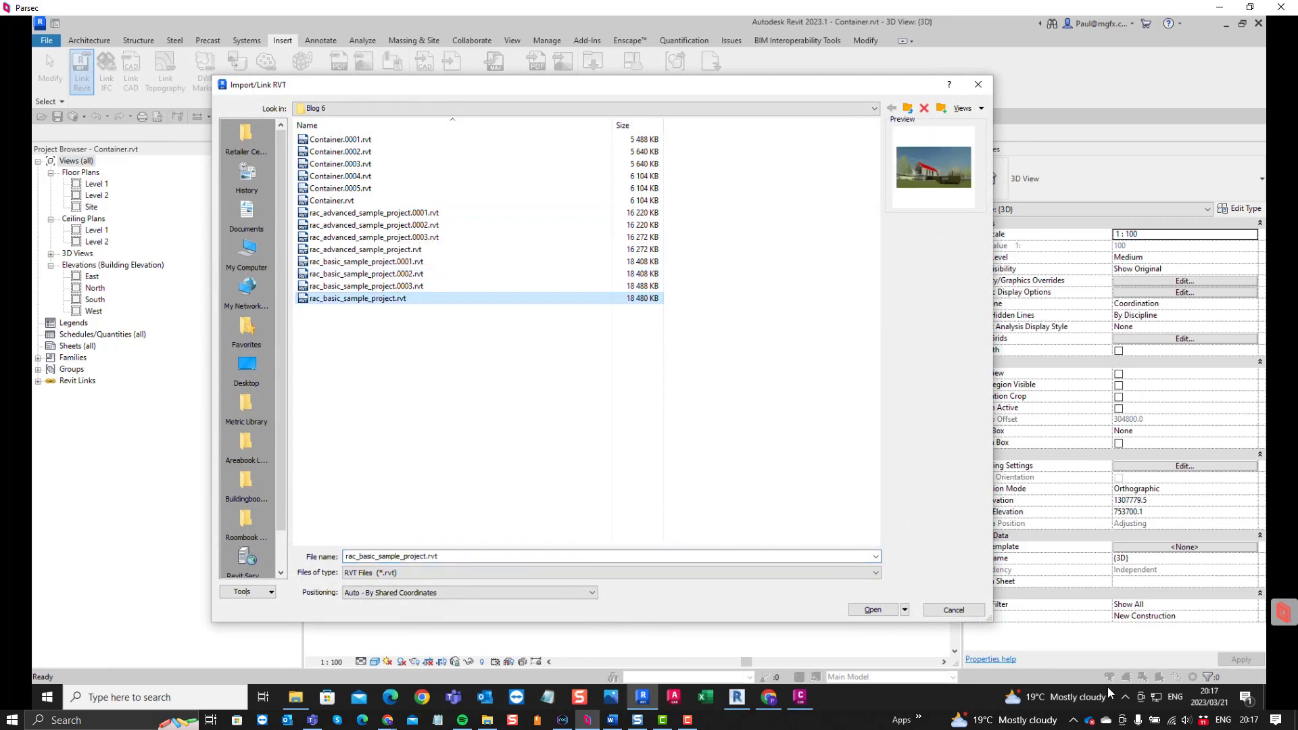
pyautogui.click(878, 613)
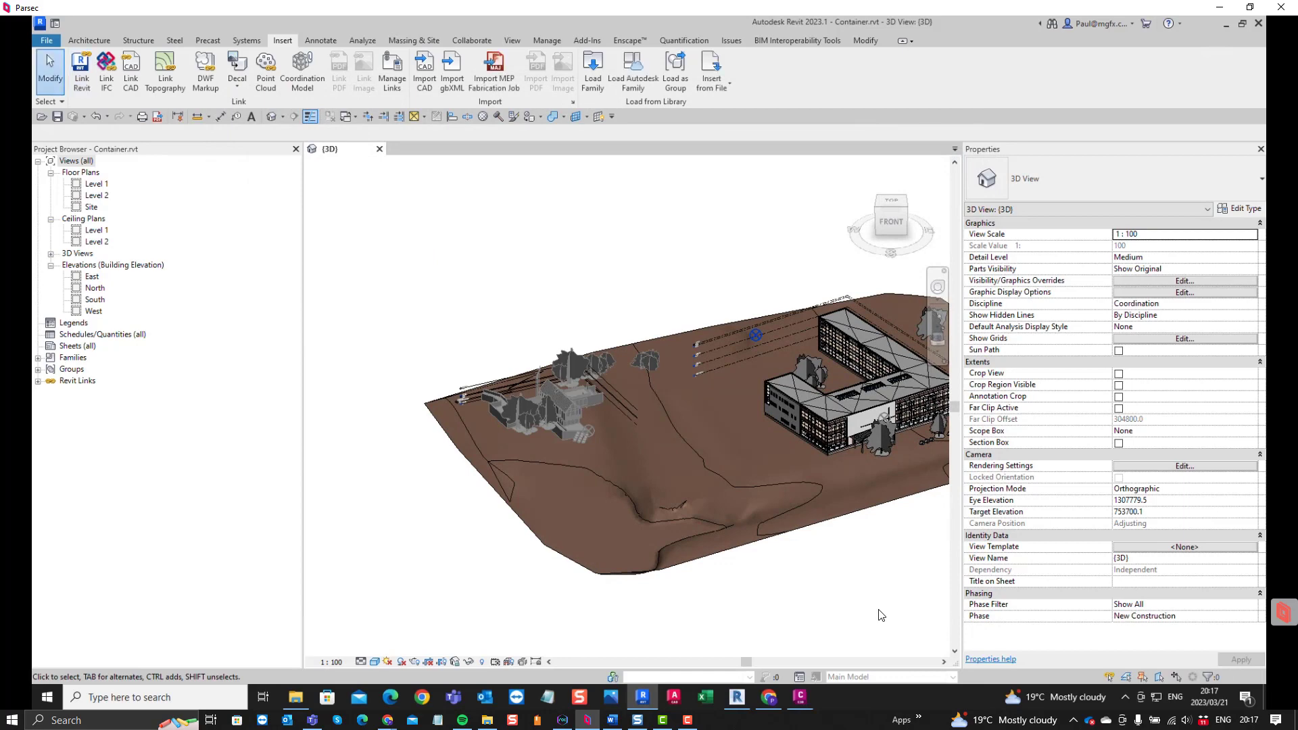
# Examine how the linked house sits on the terrain and relative to the larger linked building from several angles
pyautogui.scroll(2, 630, 457)
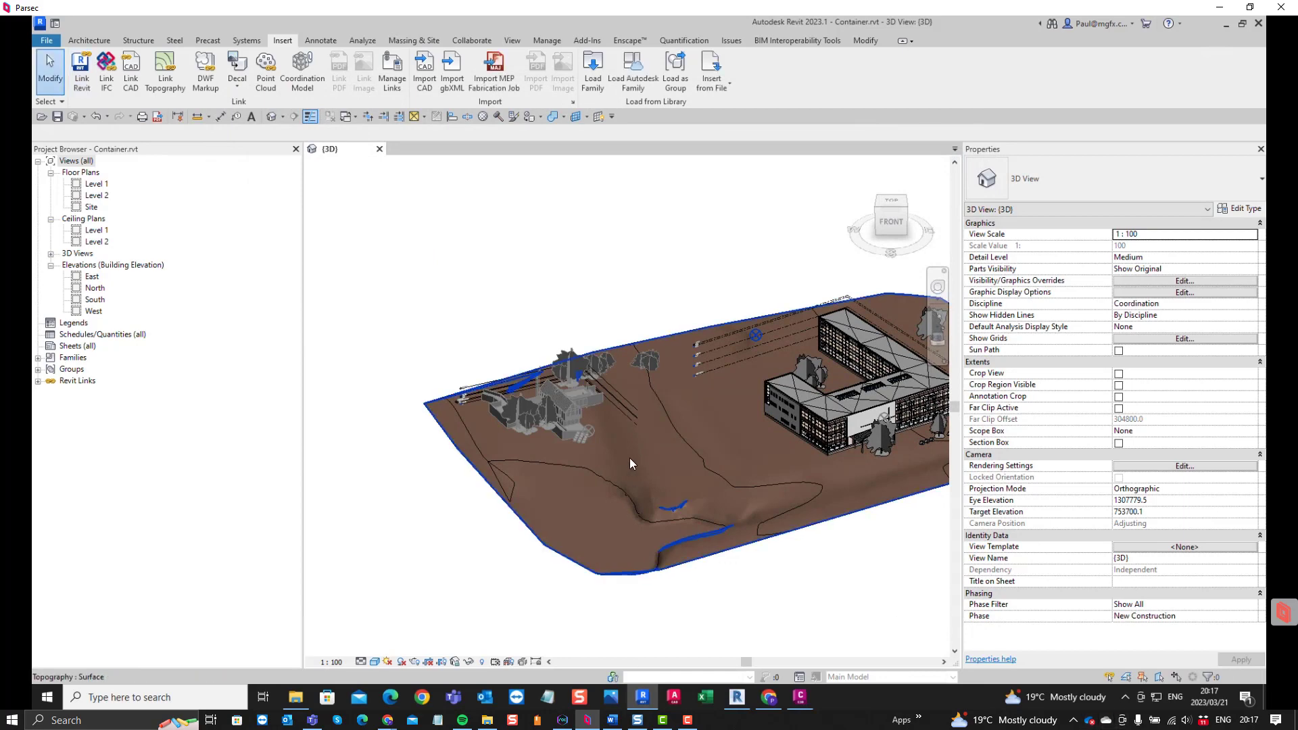
pyautogui.keyDown('shift'); pyautogui.moveTo(630, 457); pyautogui.dragTo(609, 512, button='middle'); pyautogui.keyUp('shift')
pyautogui.scroll(3, 611, 514)
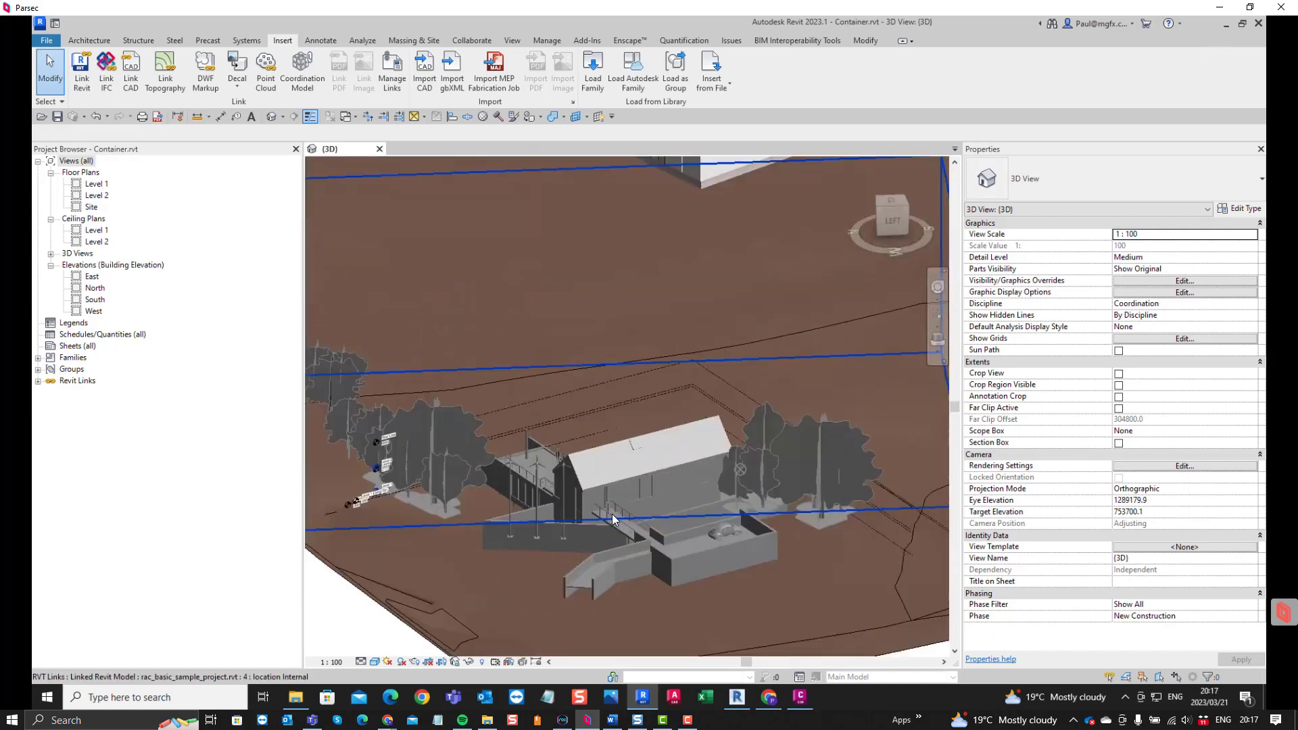
pyautogui.scroll(2, 599, 425)
pyautogui.scroll(-3, 602, 426)
pyautogui.keyDown('shift'); pyautogui.moveTo(628, 430); pyautogui.dragTo(610, 434, button='middle'); pyautogui.keyUp('shift')
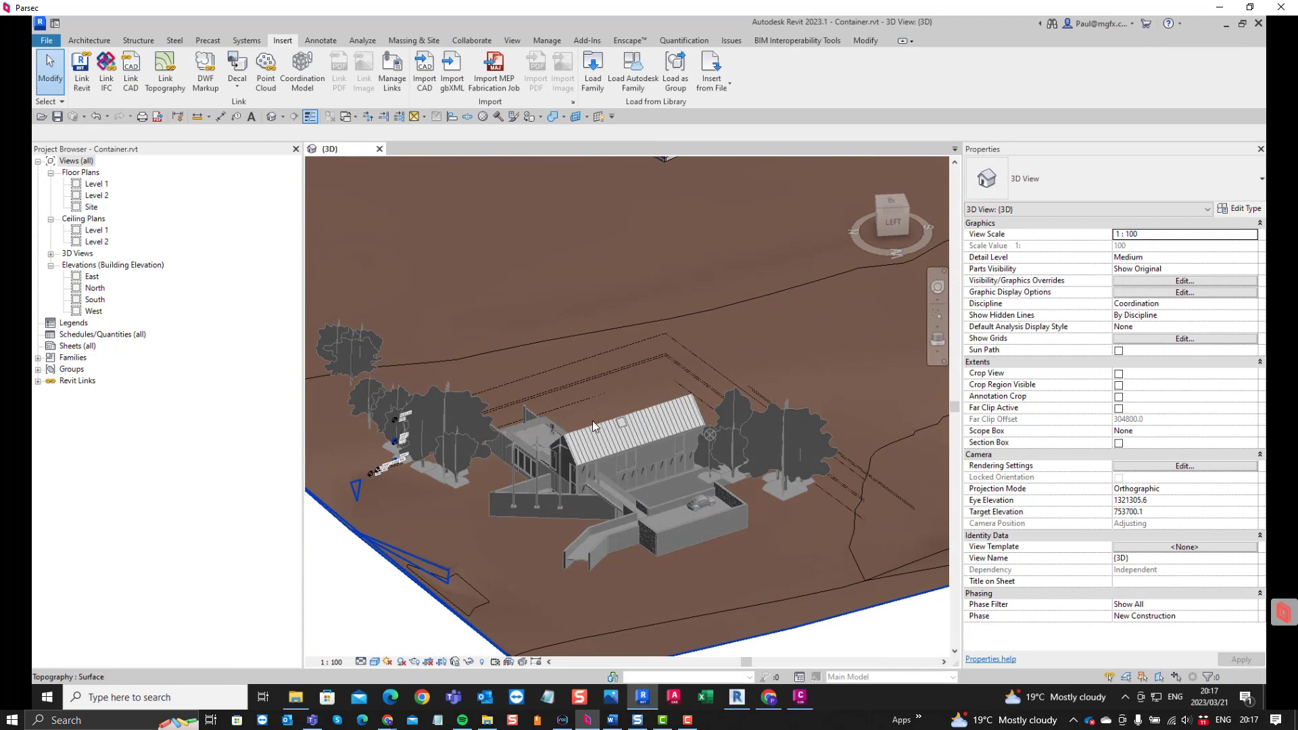
pyautogui.scroll(-5, 594, 426)
pyautogui.keyDown('shift'); pyautogui.moveTo(651, 494); pyautogui.dragTo(488, 489, button='middle'); pyautogui.keyUp('shift')
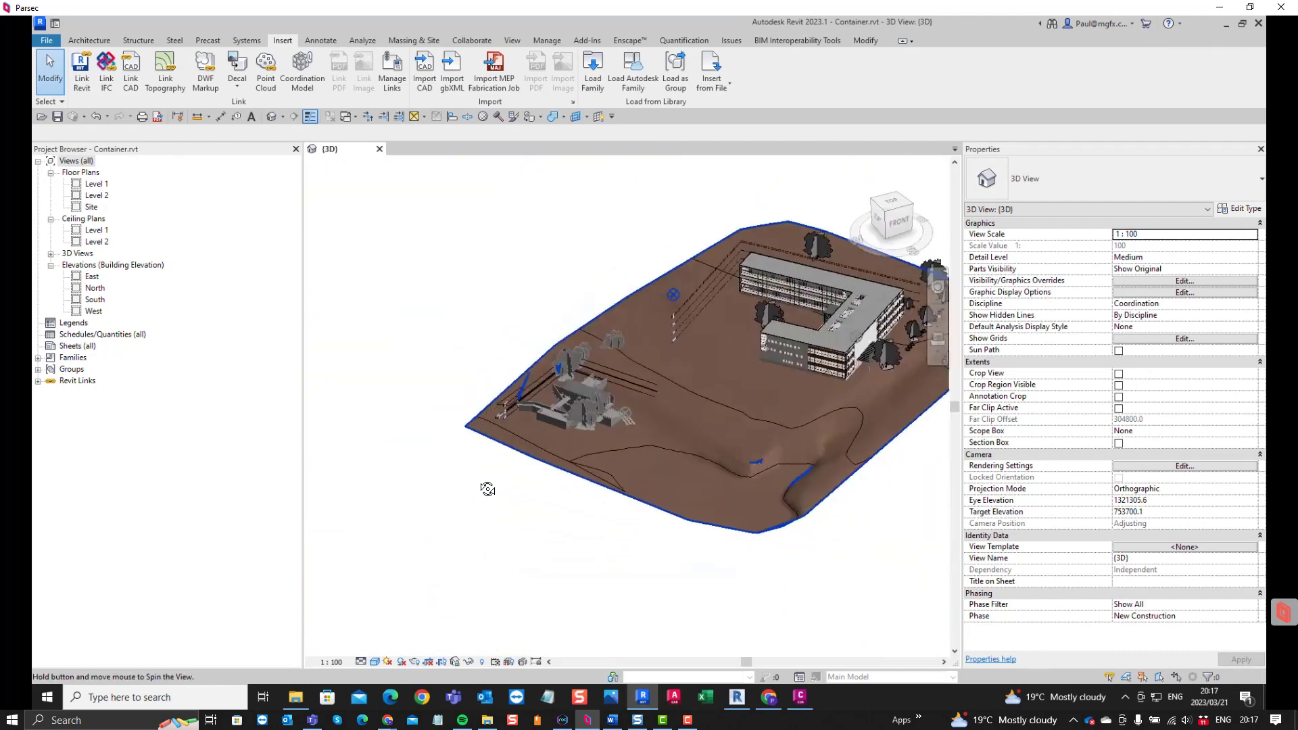
pyautogui.scroll(2, 688, 399)
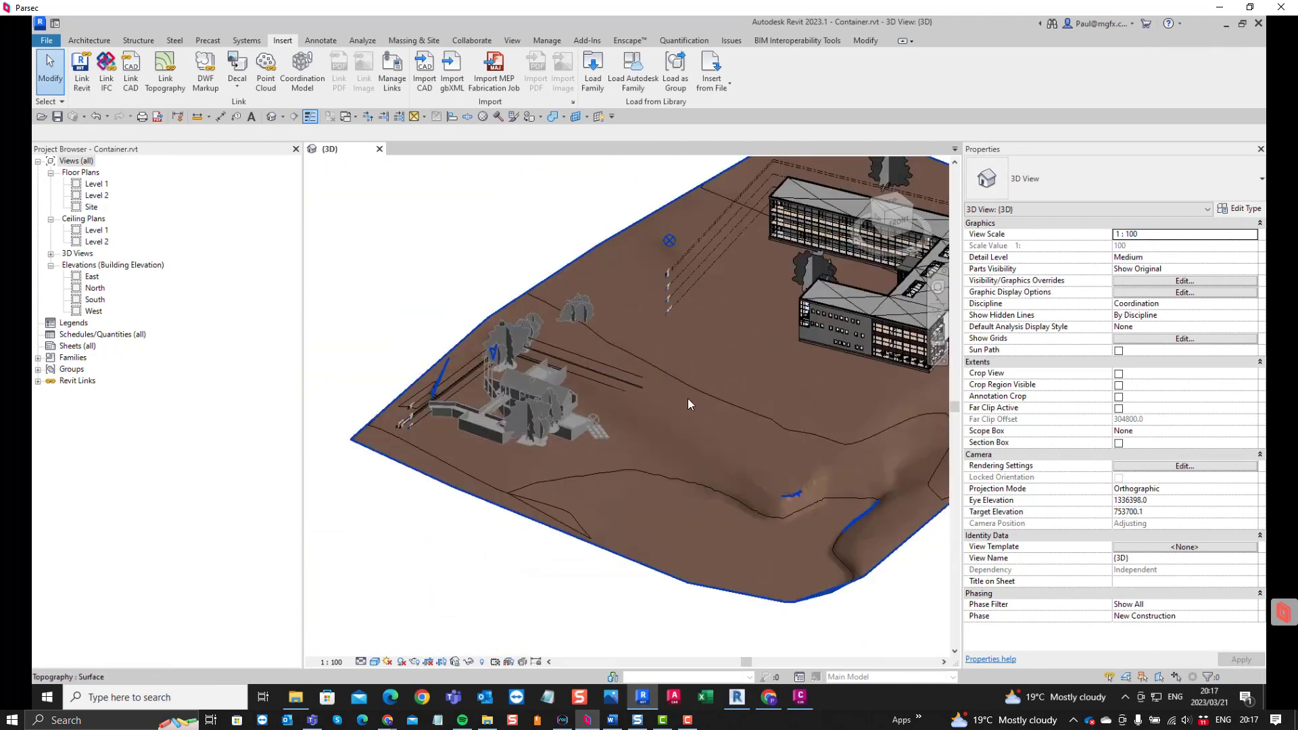
# Duplicate the linked house's Internal site as House Position B and record the house's current position under it
pyautogui.click(529, 401)
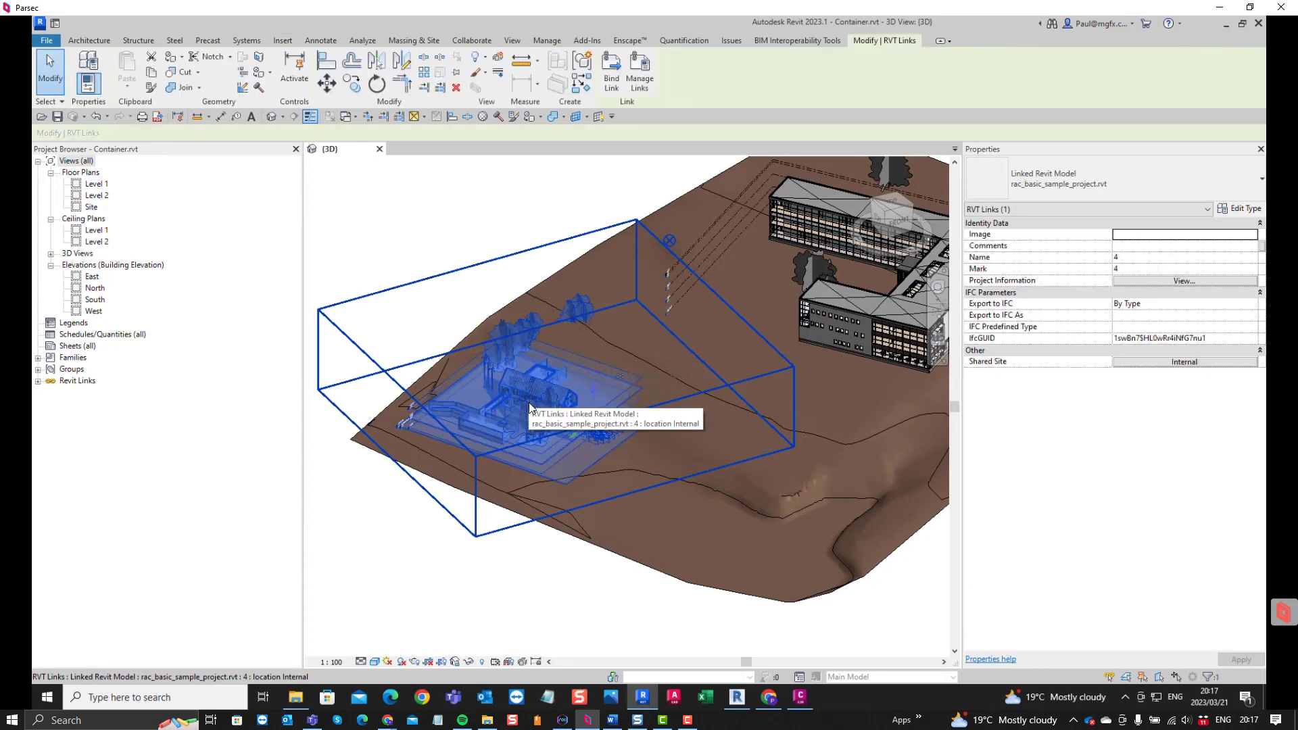
pyautogui.click(1162, 366)
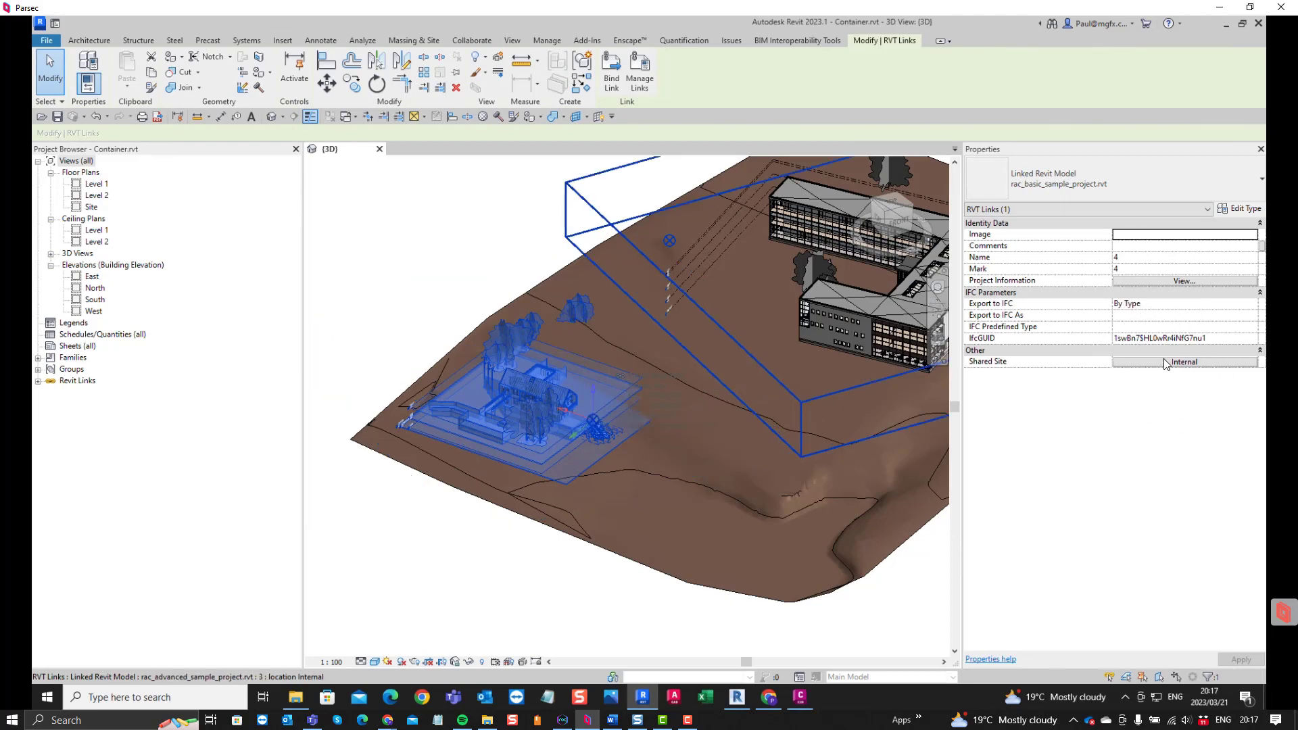
pyautogui.click(1166, 364)
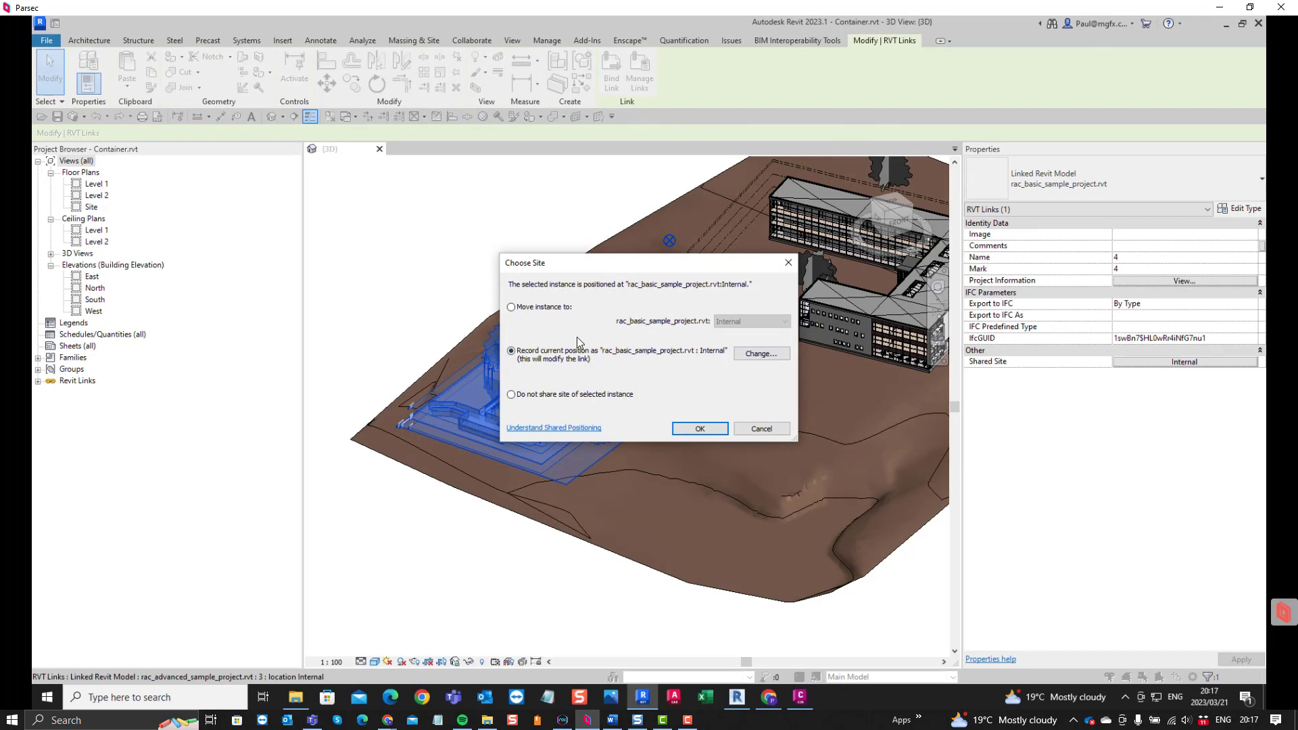
pyautogui.click(762, 354)
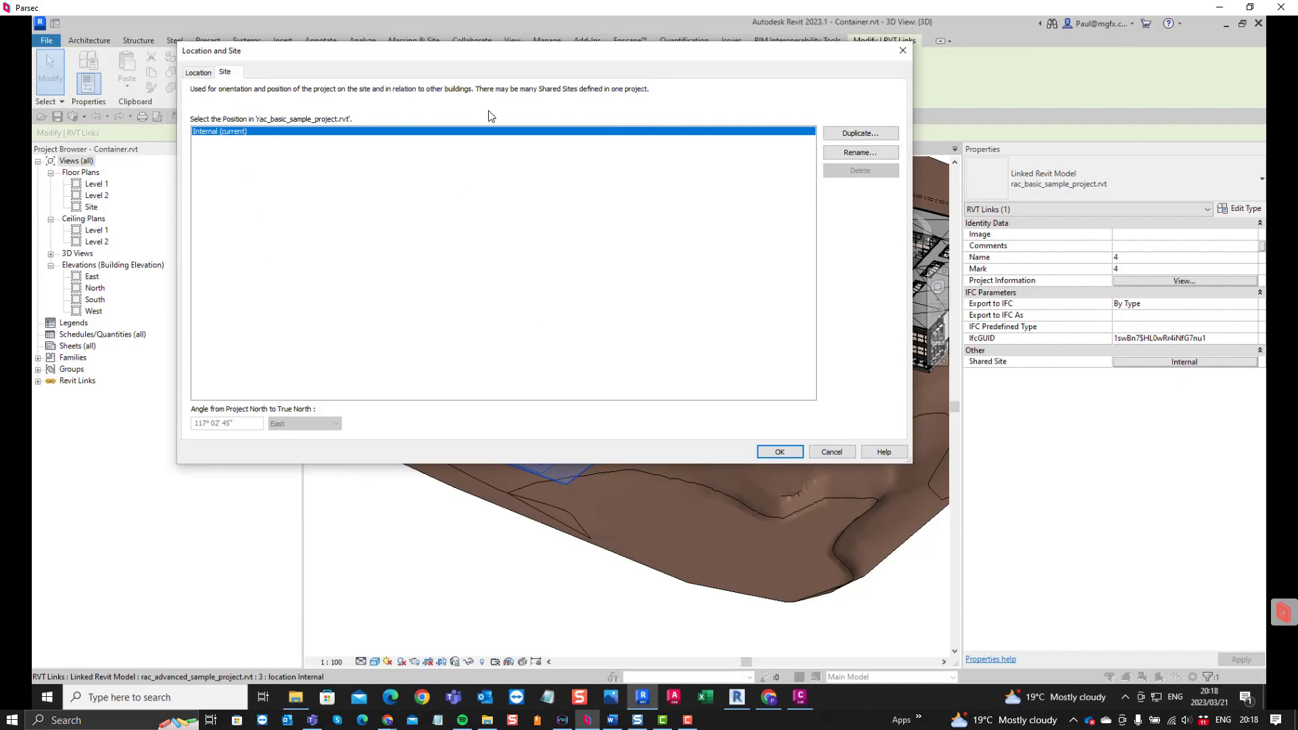
pyautogui.click(862, 133)
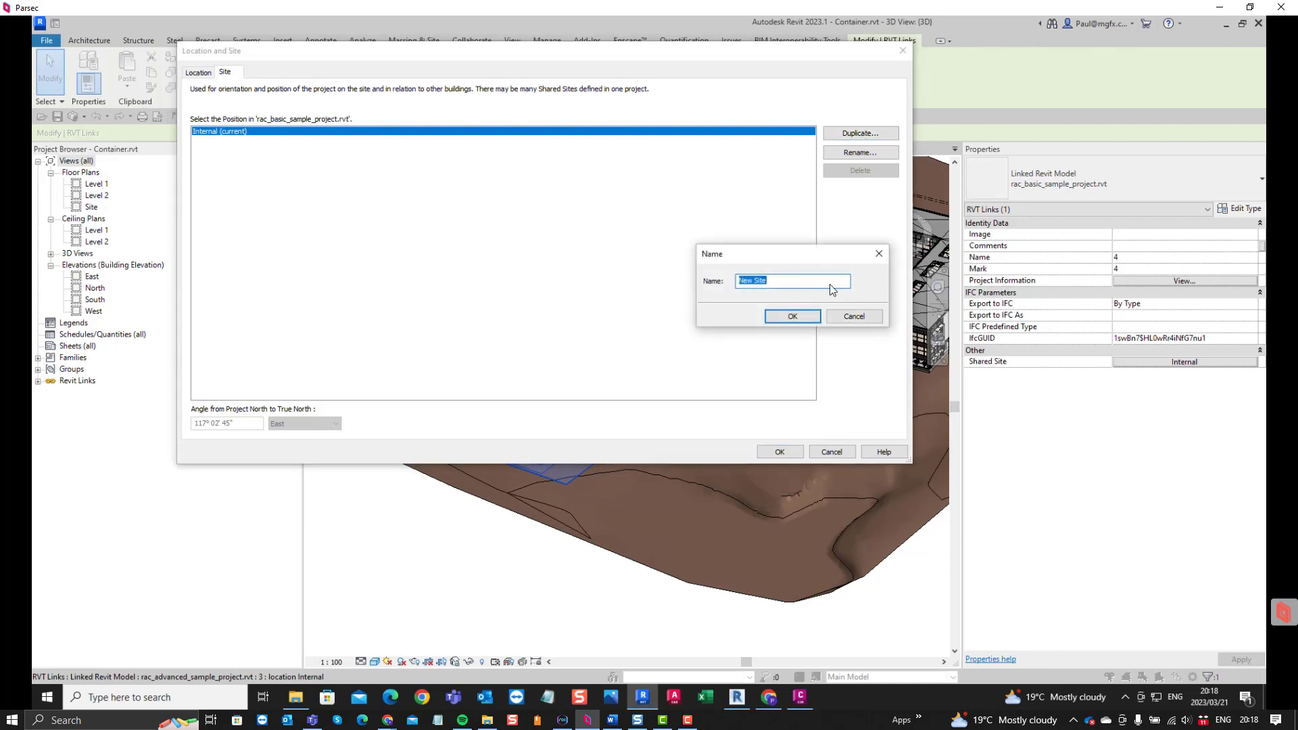
pyautogui.write('House Position B')
pyautogui.press('Return')
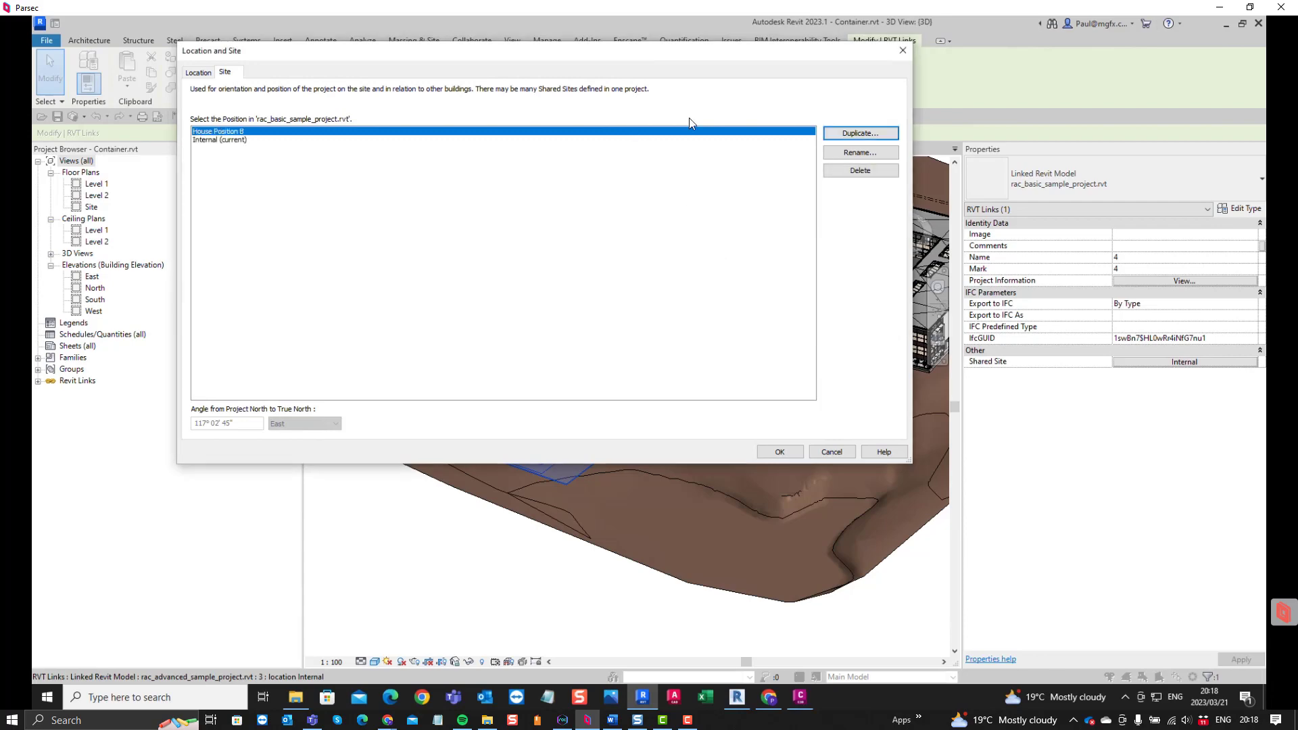
pyautogui.click(779, 454)
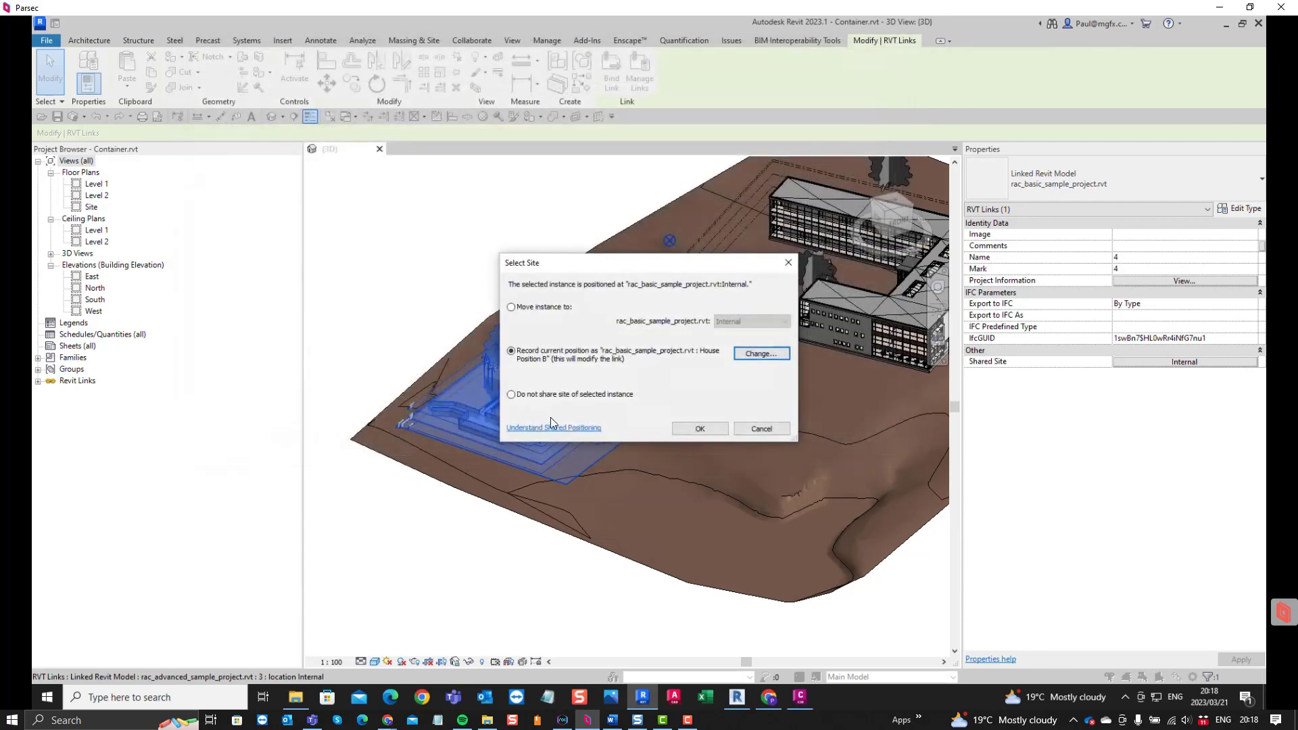
pyautogui.click(711, 433)
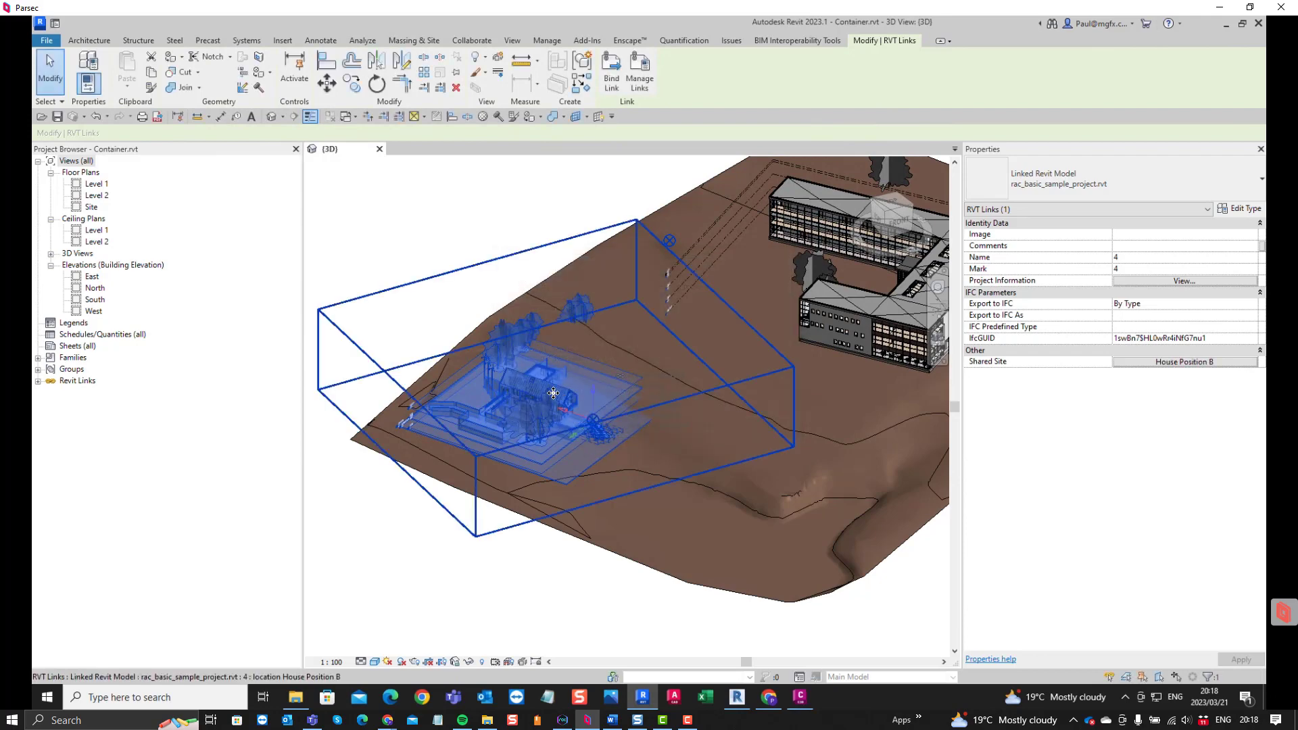
# Move the linked house across the terrain toward the middle of its near edge and deselect it
pyautogui.moveTo(640, 449); pyautogui.dragTo(744, 478)
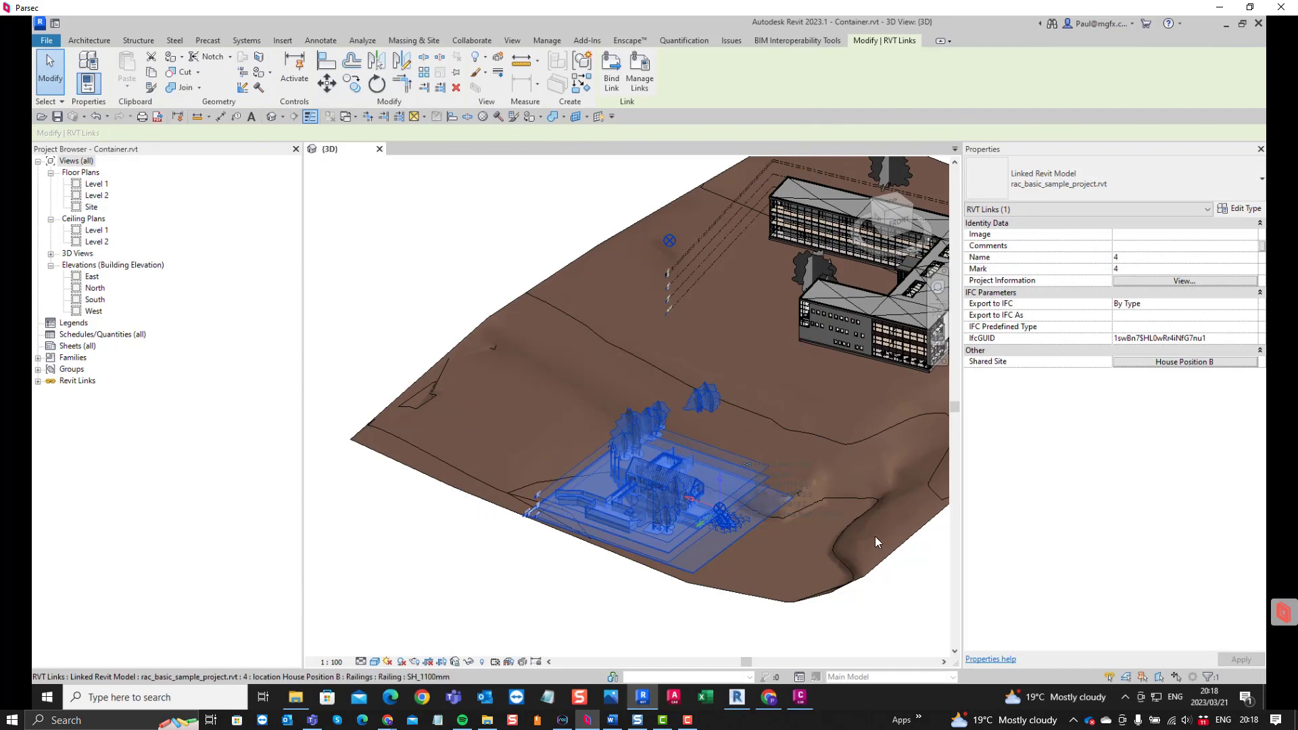
pyautogui.click(918, 599)
pyautogui.scroll(-3, 639, 421)
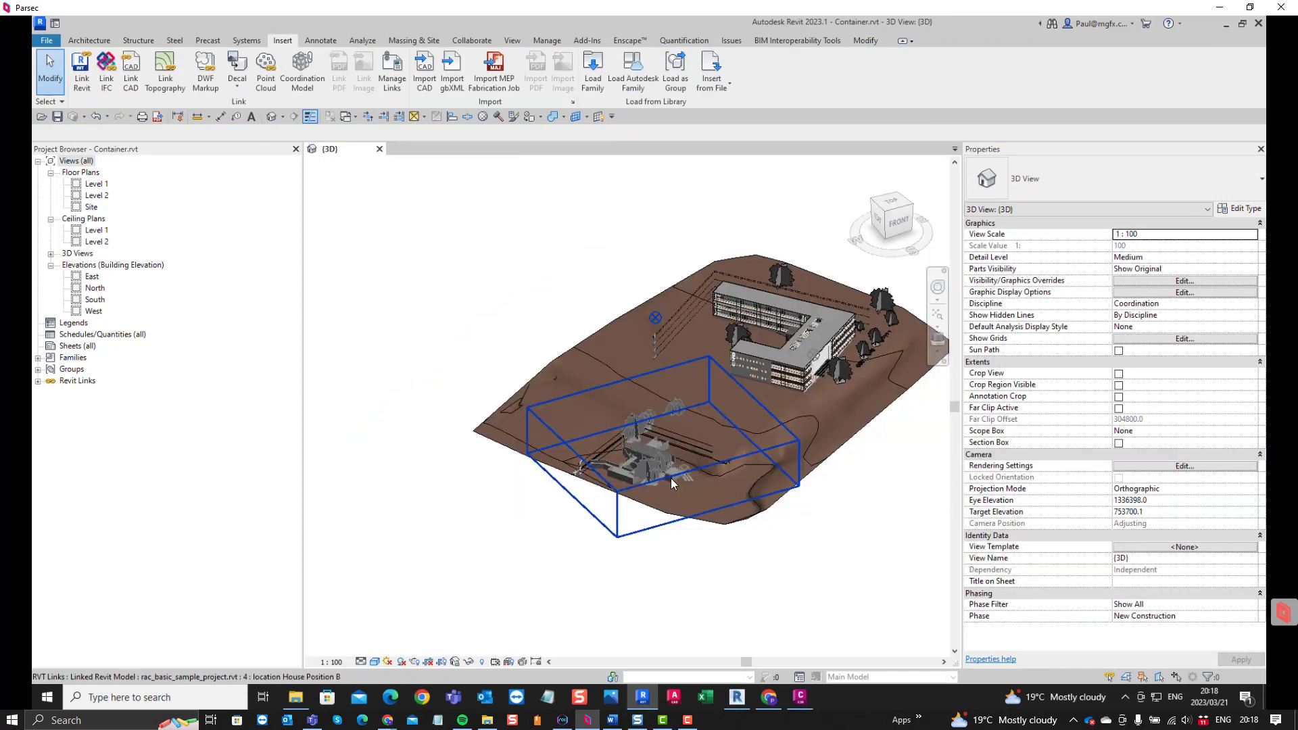
pyautogui.scroll(3, 671, 478)
# Move the linked house instance to its Internal shared site
pyautogui.click(630, 440)
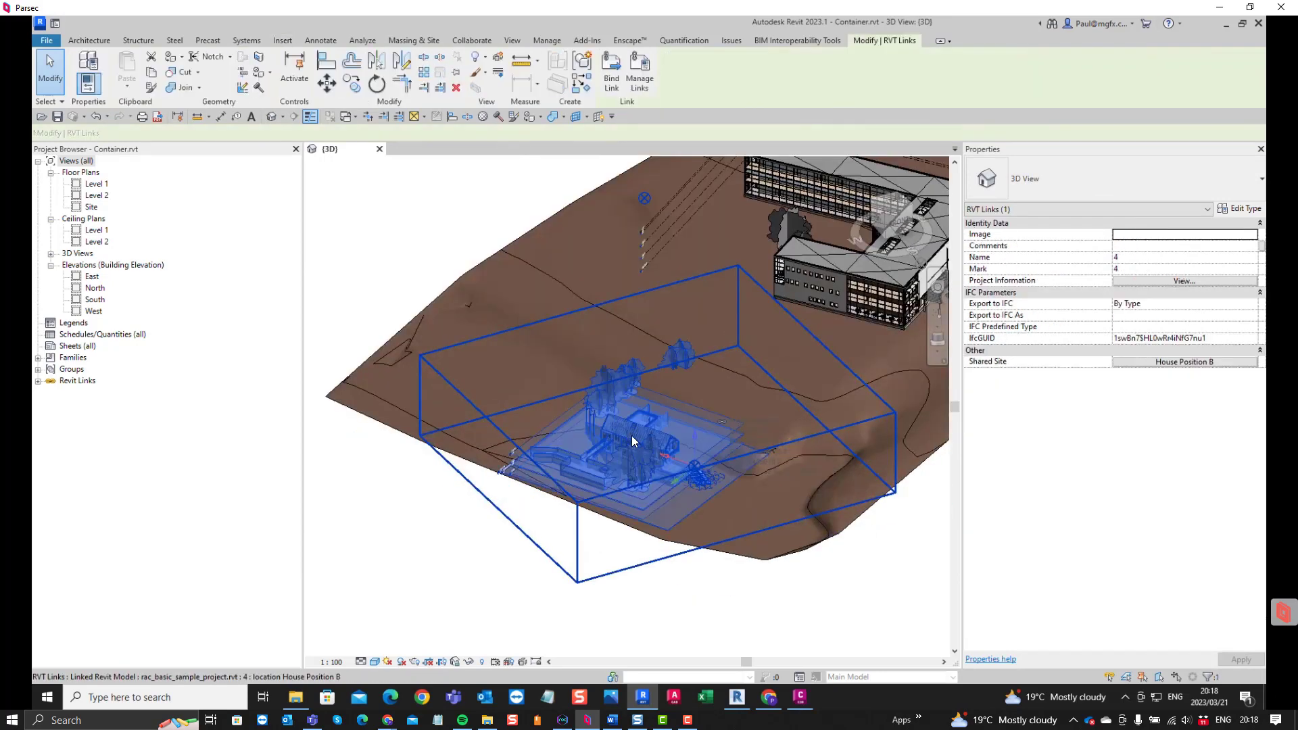
pyautogui.click(1200, 364)
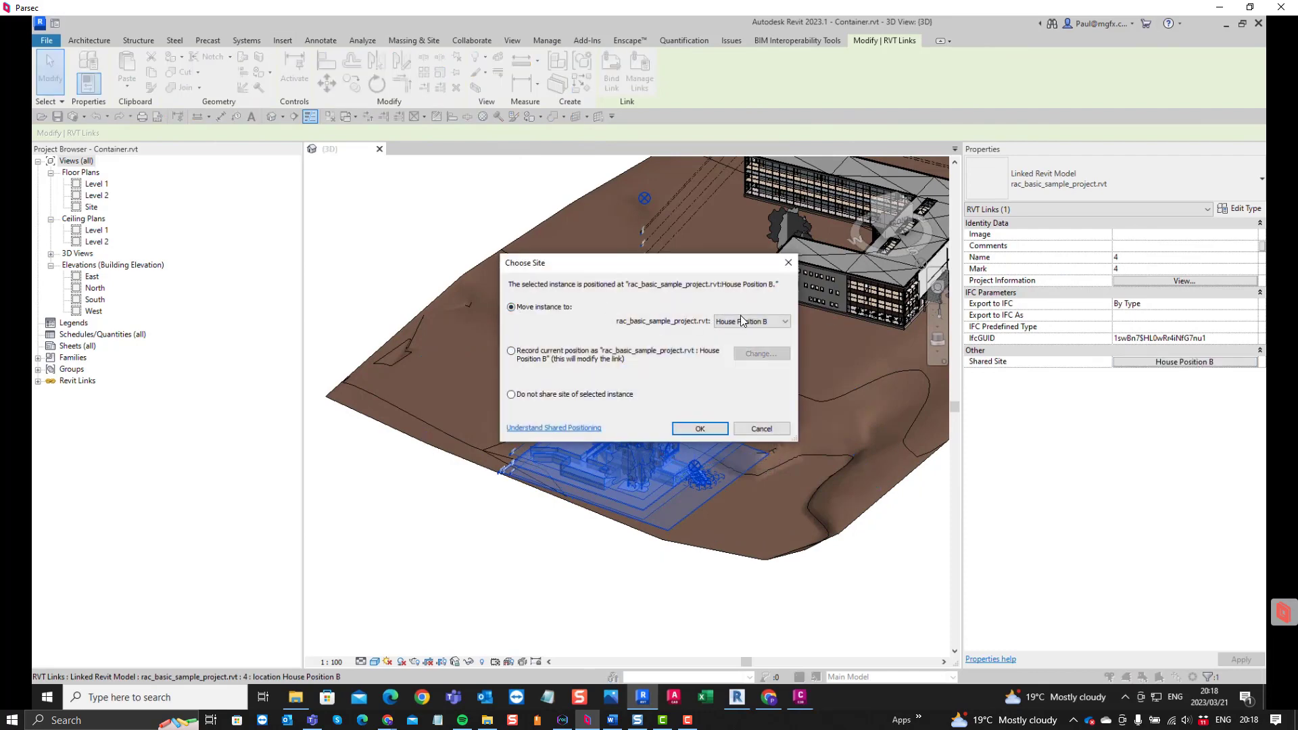
pyautogui.click(737, 321)
pyautogui.click(726, 338)
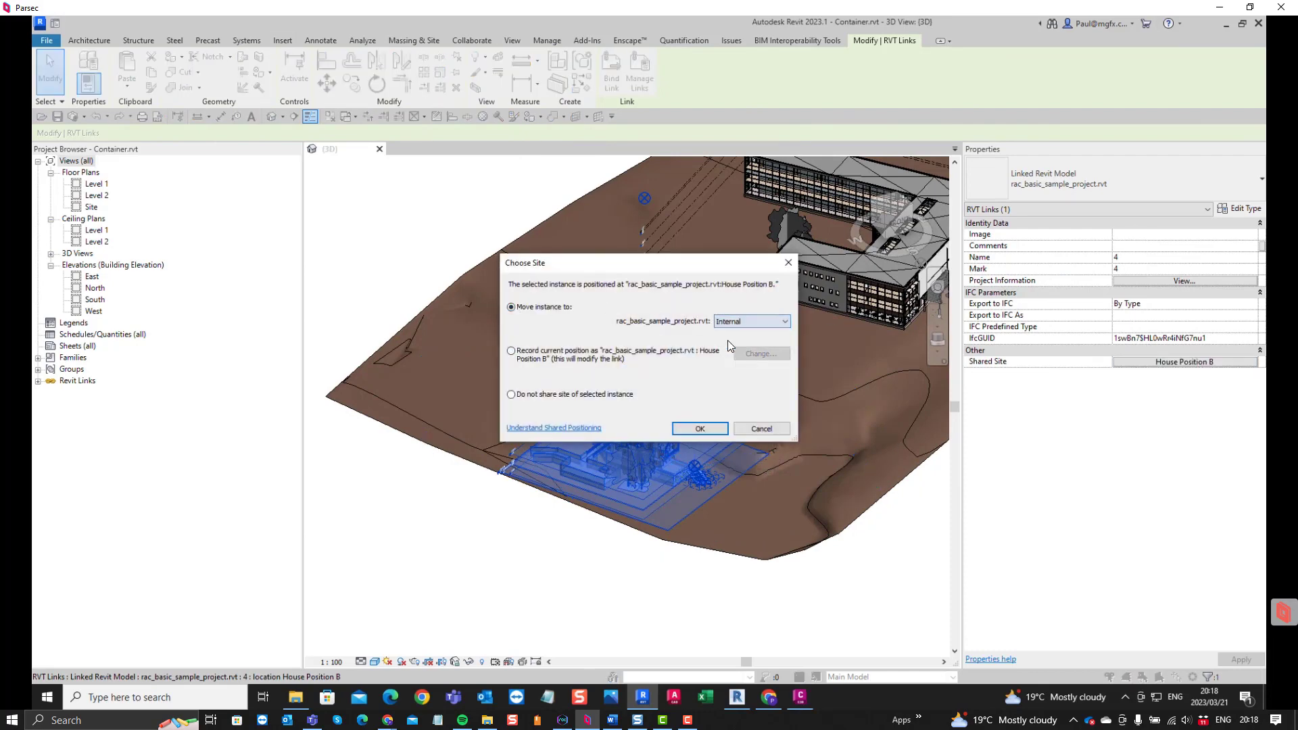
pyautogui.click(702, 428)
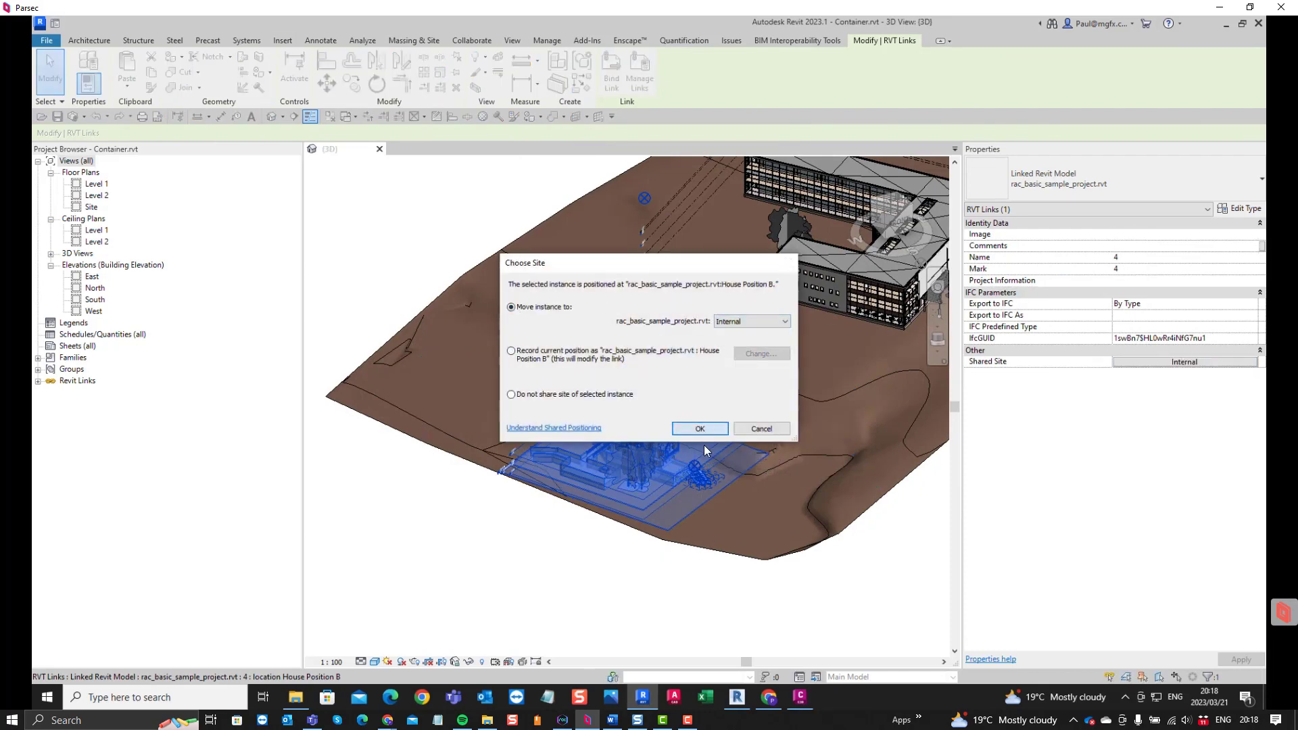
# Move the linked house instance to the House Position B shared site
pyautogui.click(1162, 365)
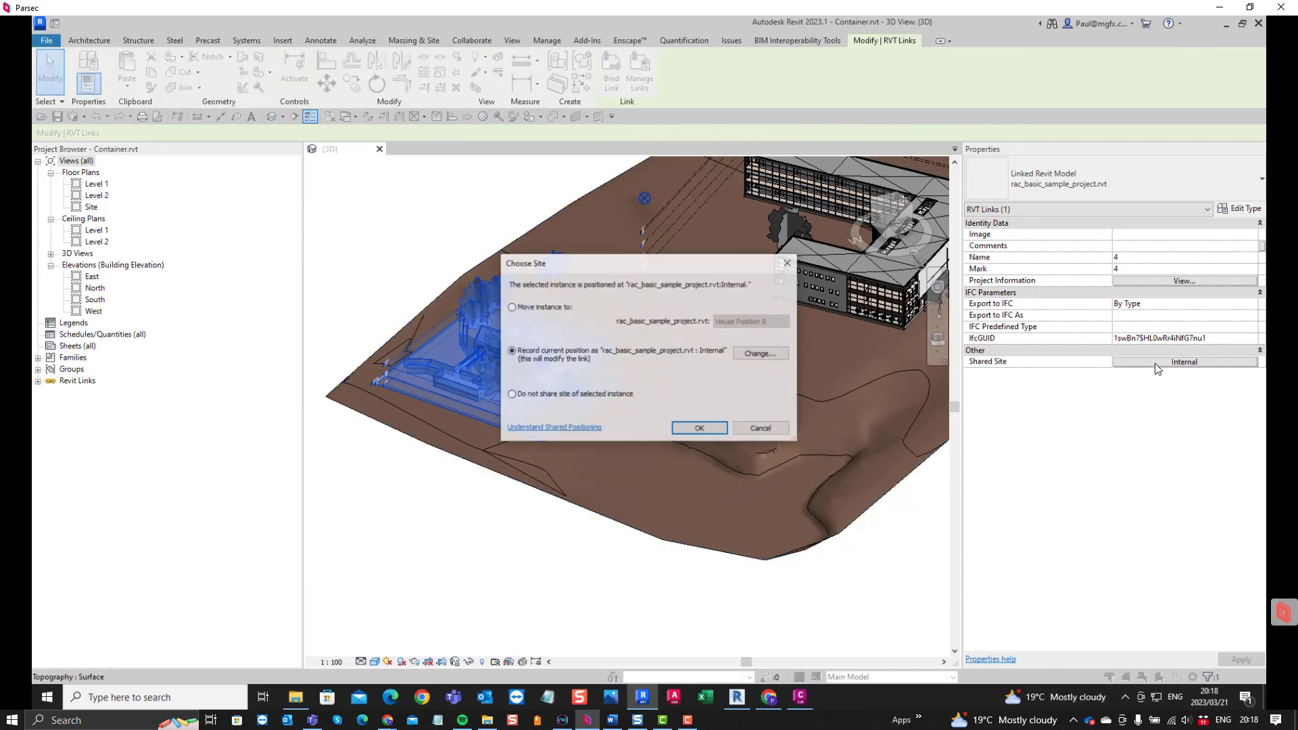
pyautogui.click(510, 308)
pyautogui.click(738, 323)
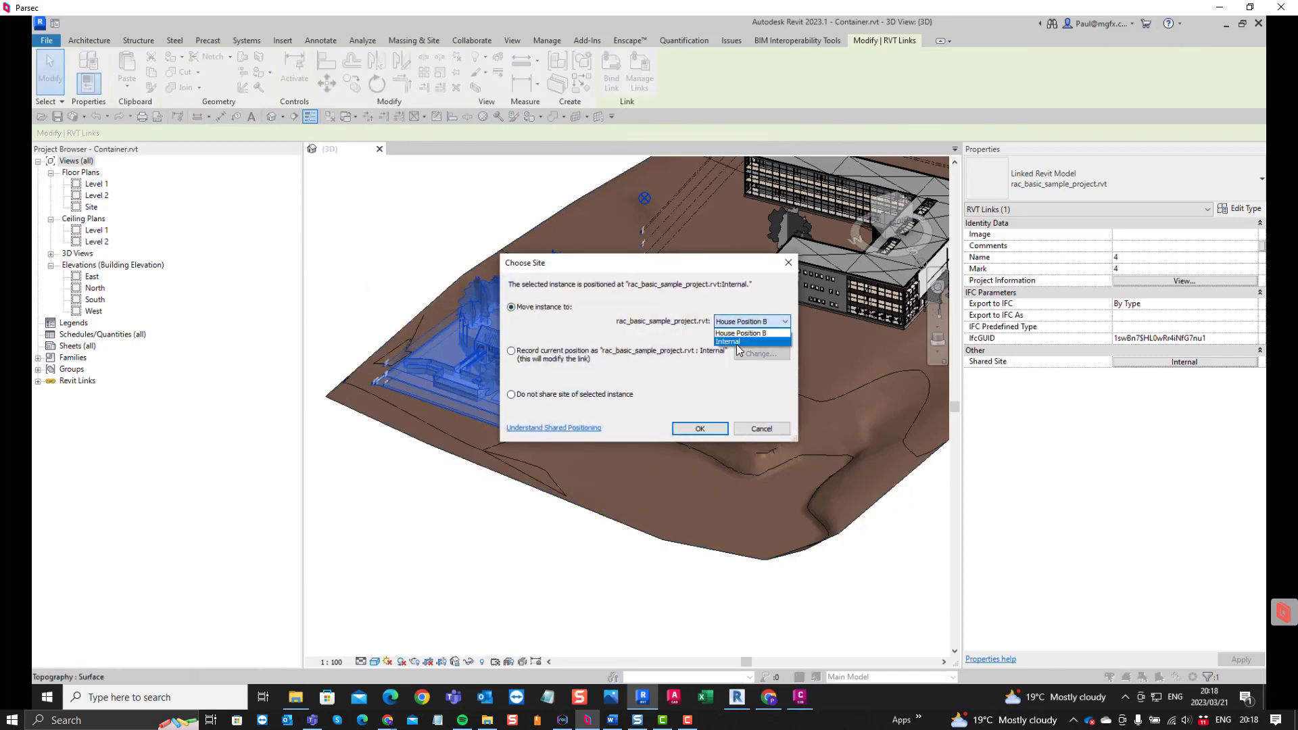
pyautogui.click(738, 333)
pyautogui.click(701, 429)
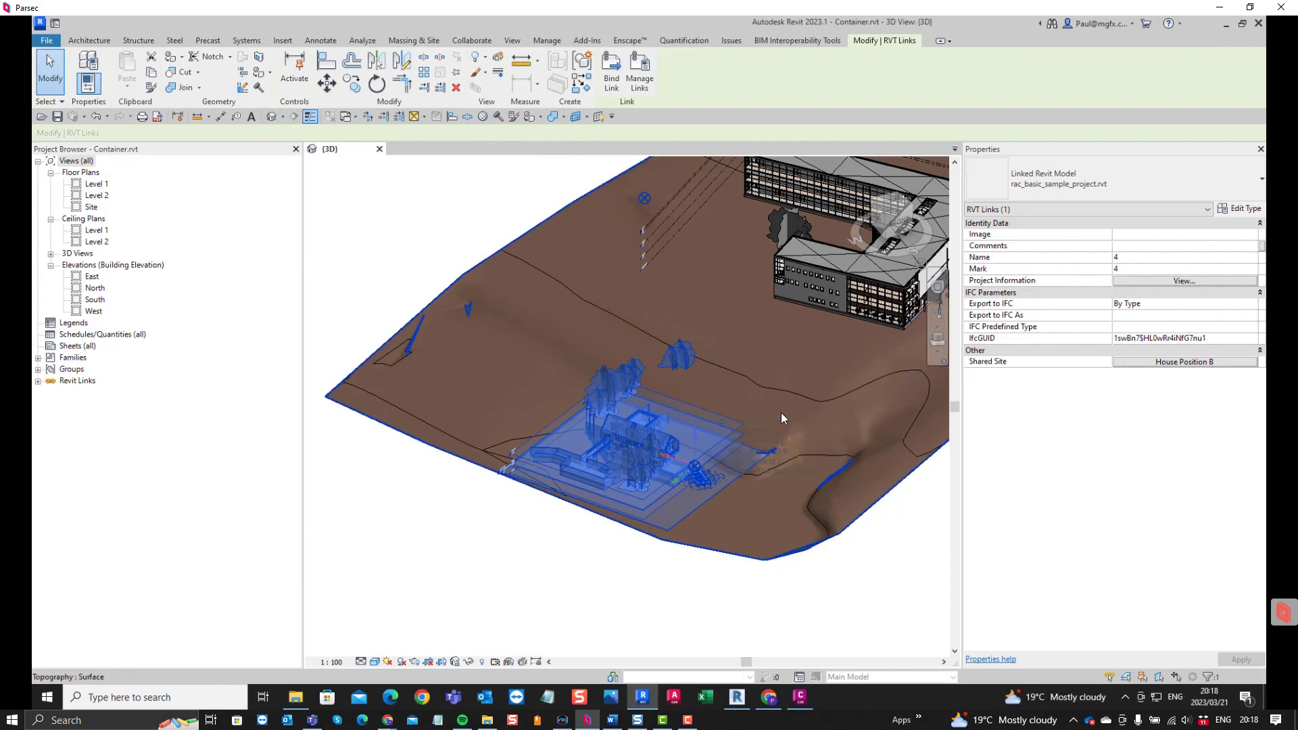
# Duplicate the linked house's House Position B site as House Position C and record the house's current position under it
pyautogui.click(1176, 362)
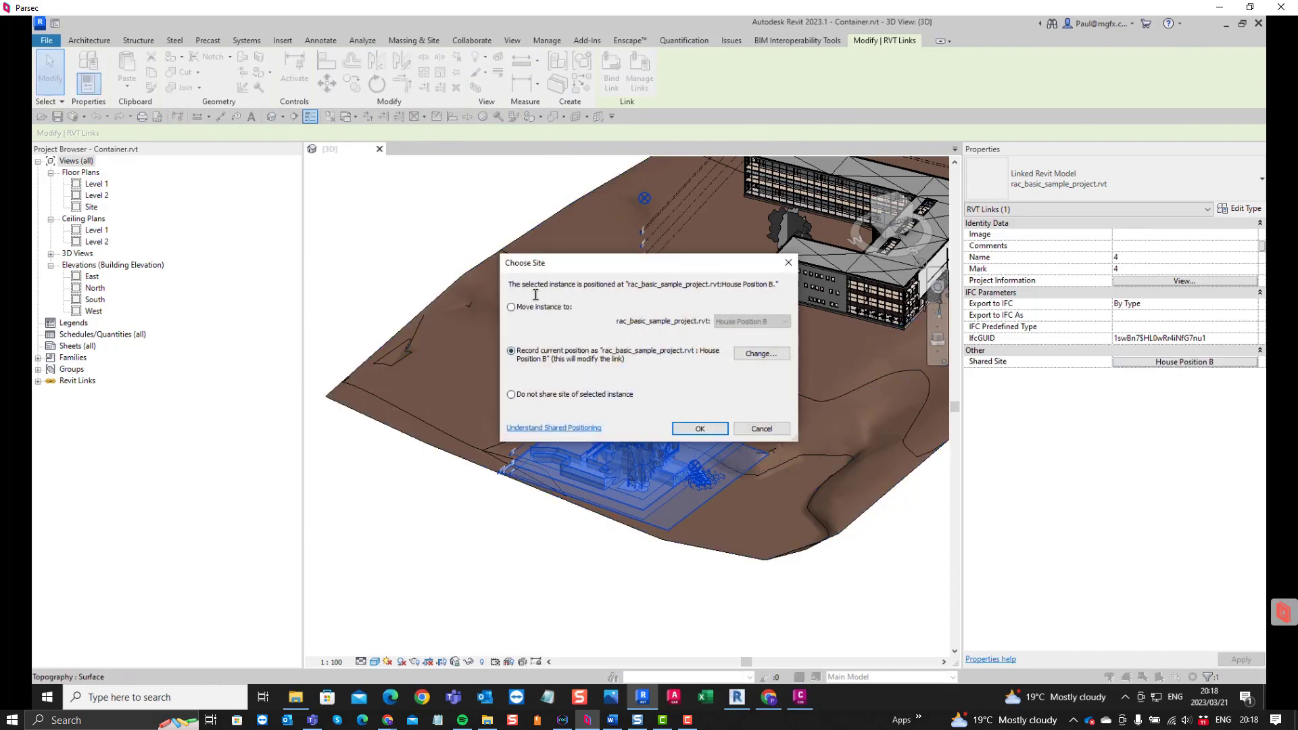
pyautogui.click(785, 353)
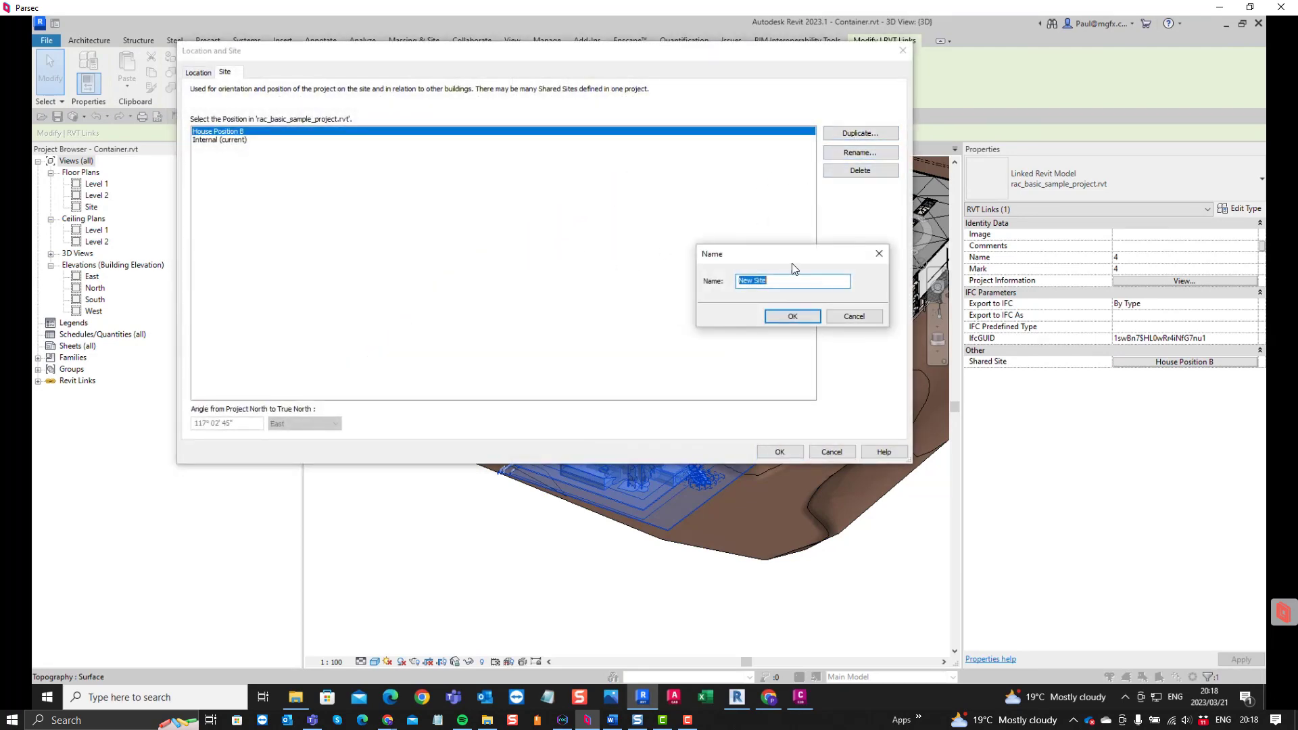
pyautogui.write('Hous')
pyautogui.click(806, 315)
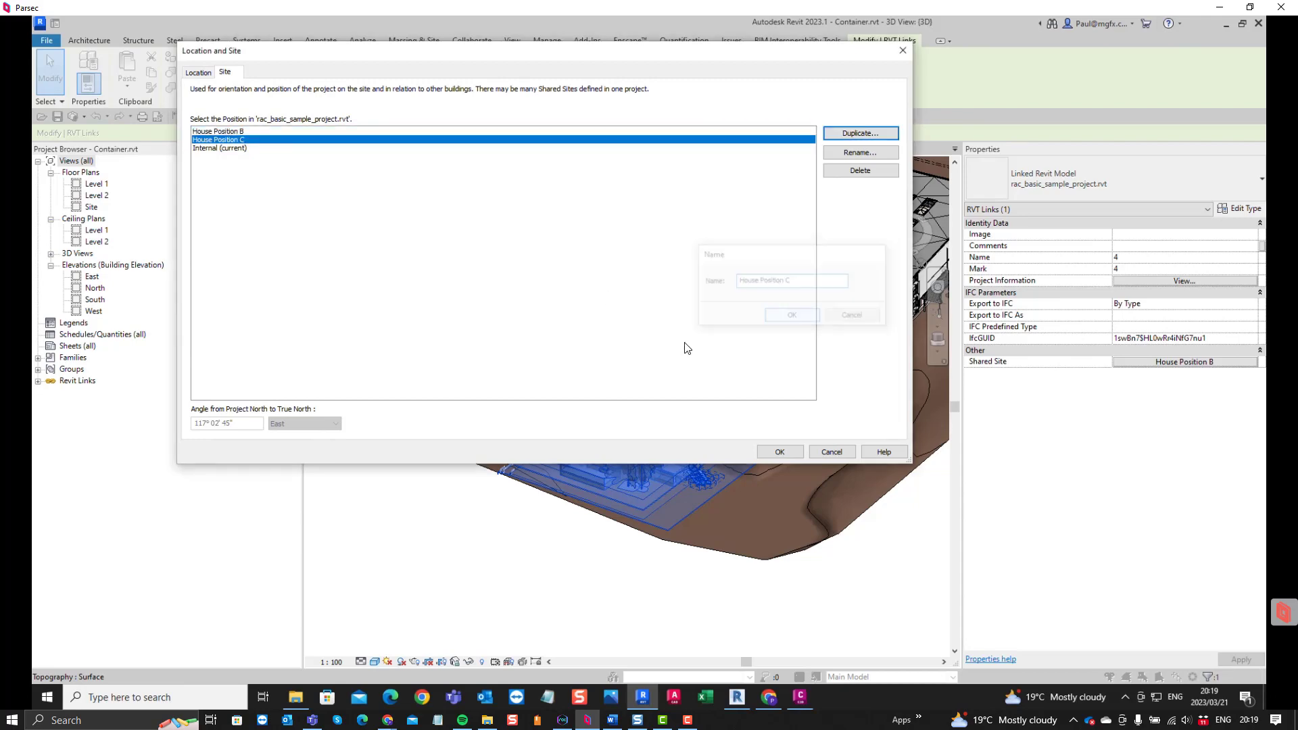
pyautogui.click(779, 453)
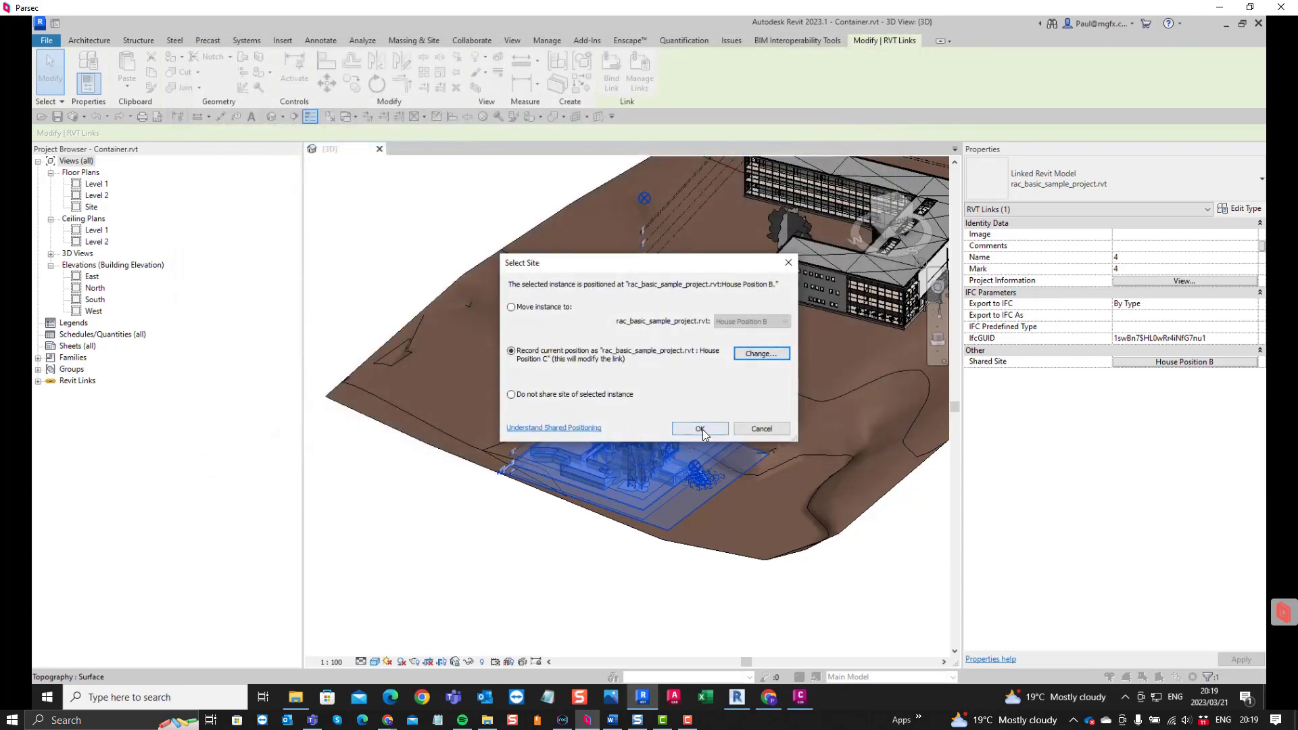
pyautogui.click(700, 428)
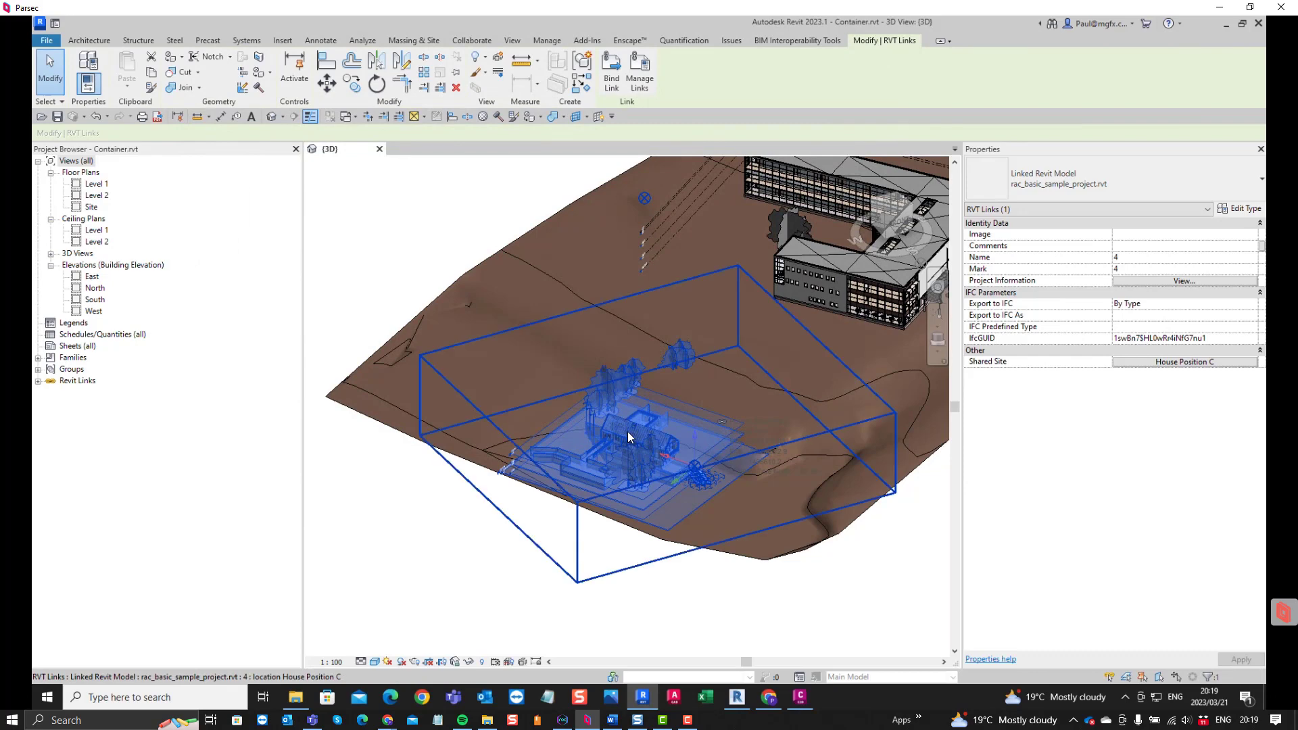
# Move the linked house across the terrain to the open ground beside the large building
pyautogui.moveTo(629, 426); pyautogui.dragTo(613, 299)
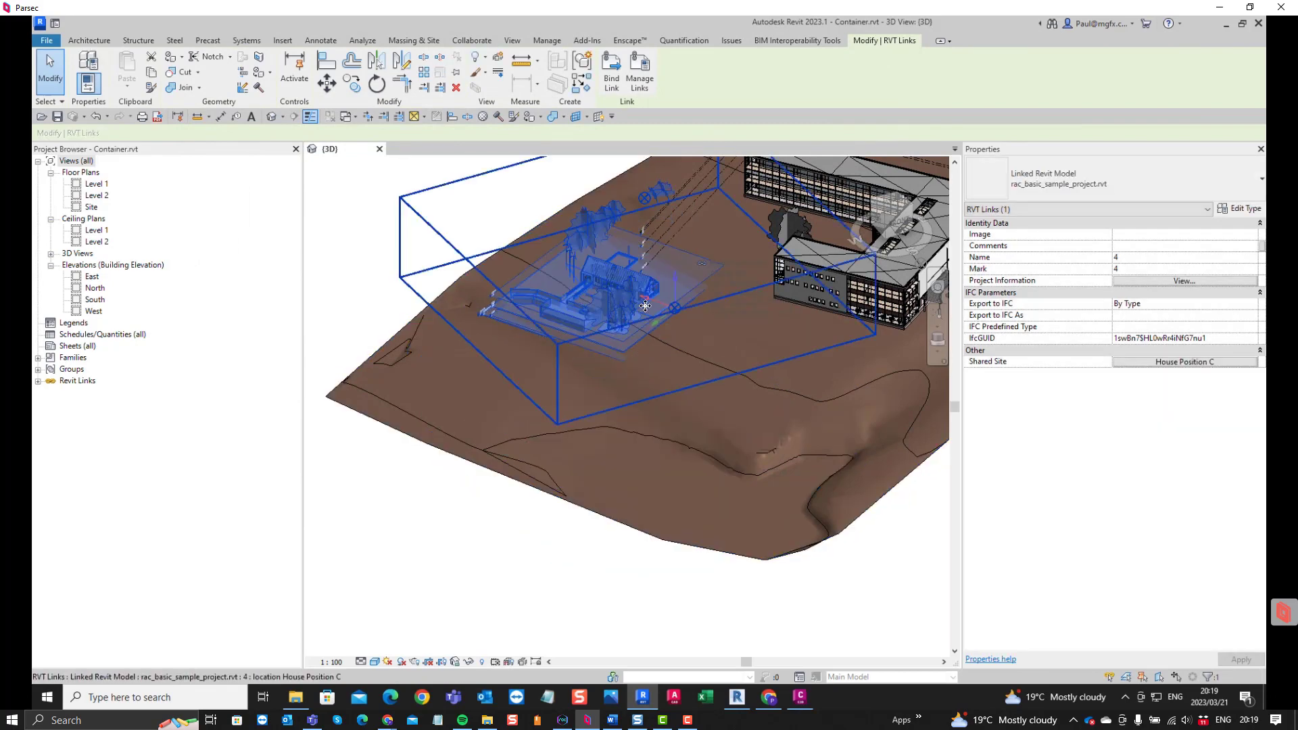
pyautogui.keyDown('shift'); pyautogui.moveTo(582, 360); pyautogui.dragTo(692, 241, button='middle'); pyautogui.keyUp('shift')
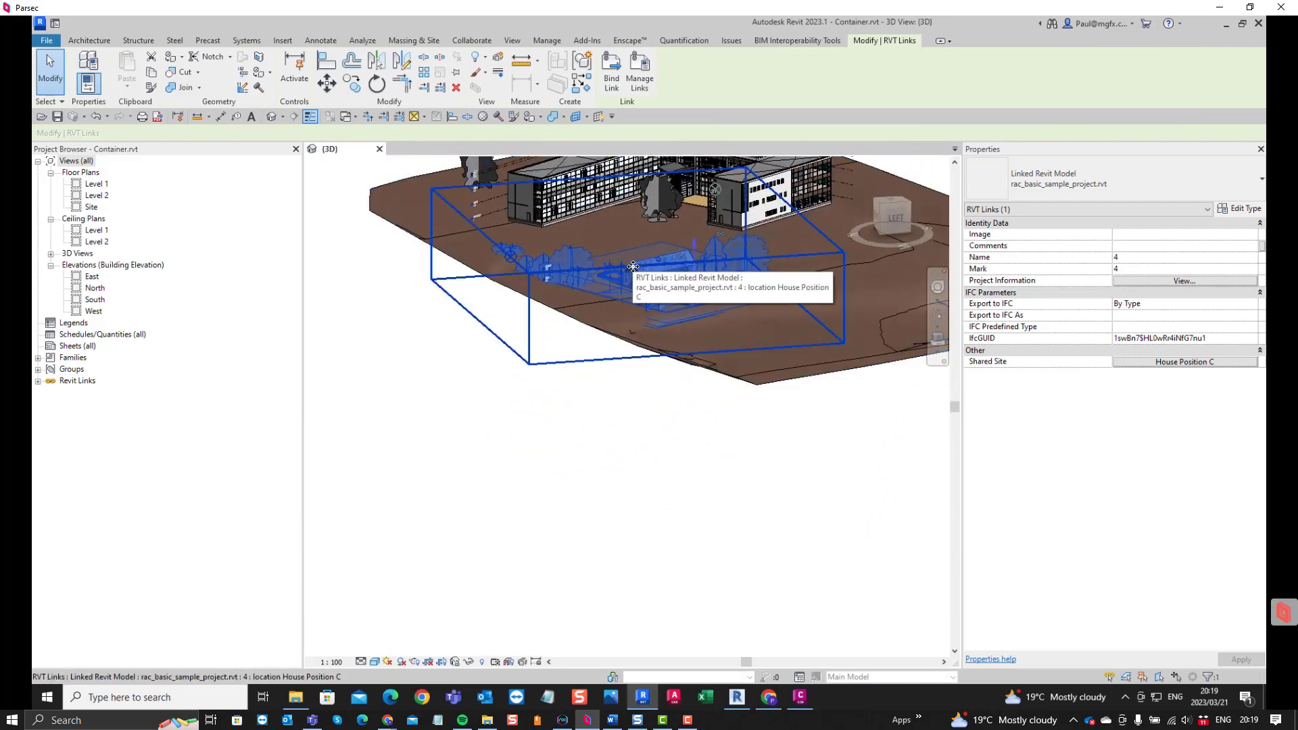
pyautogui.scroll(-5, 493, 290)
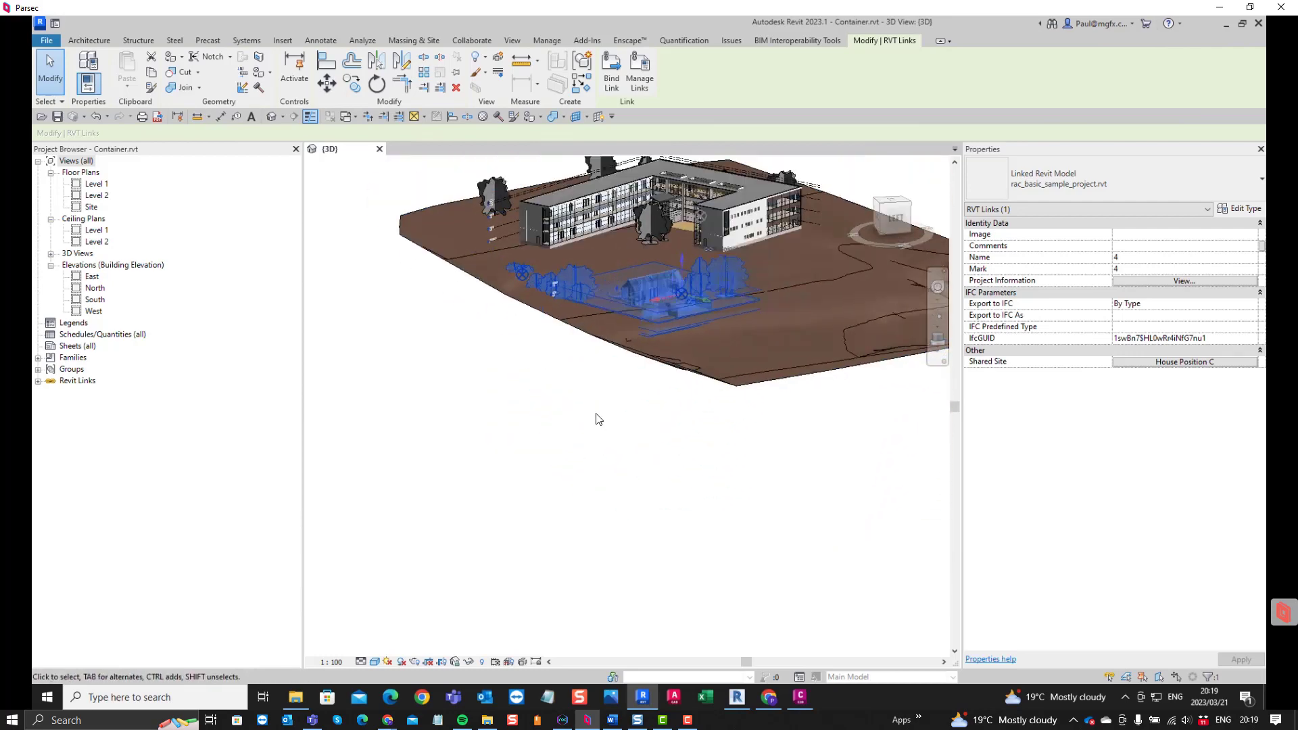
pyautogui.scroll(5, 595, 325)
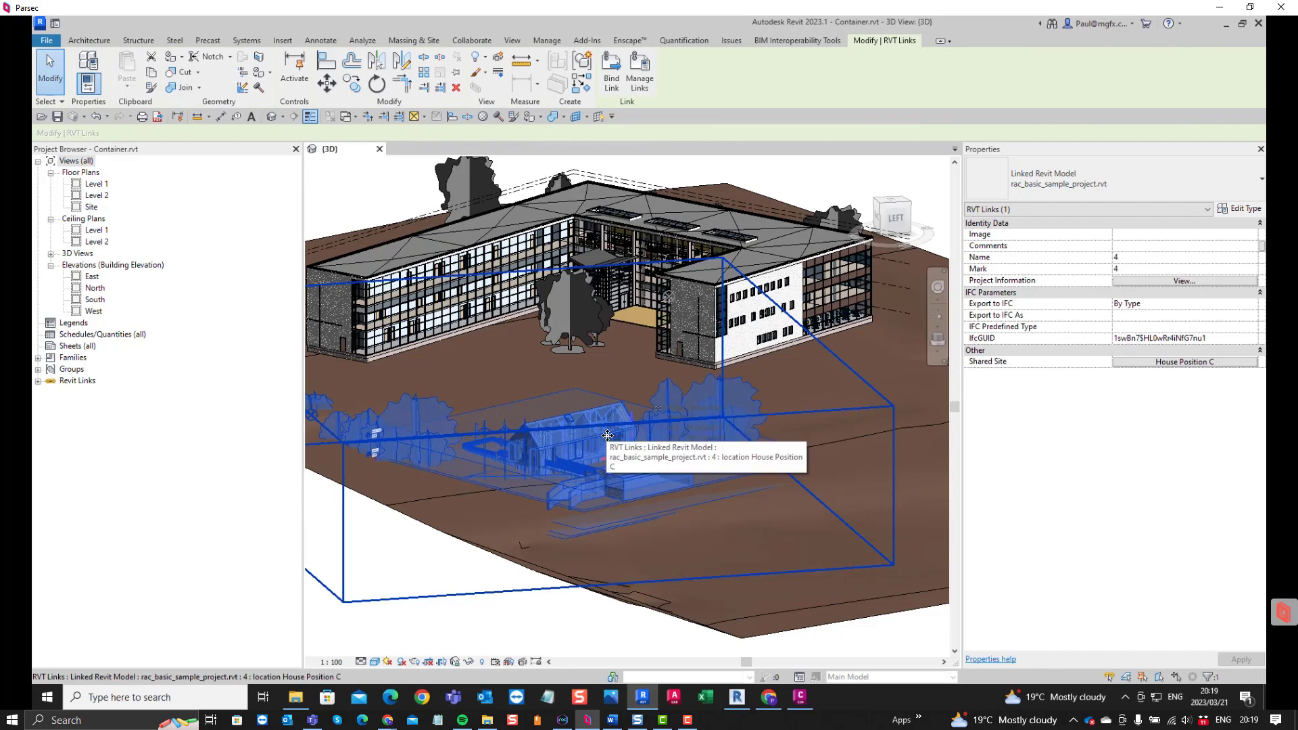
# Raise the linked house to terrain level in the East elevation, then return to the 3D view and deselect it
pyautogui.doubleClick(92, 277)
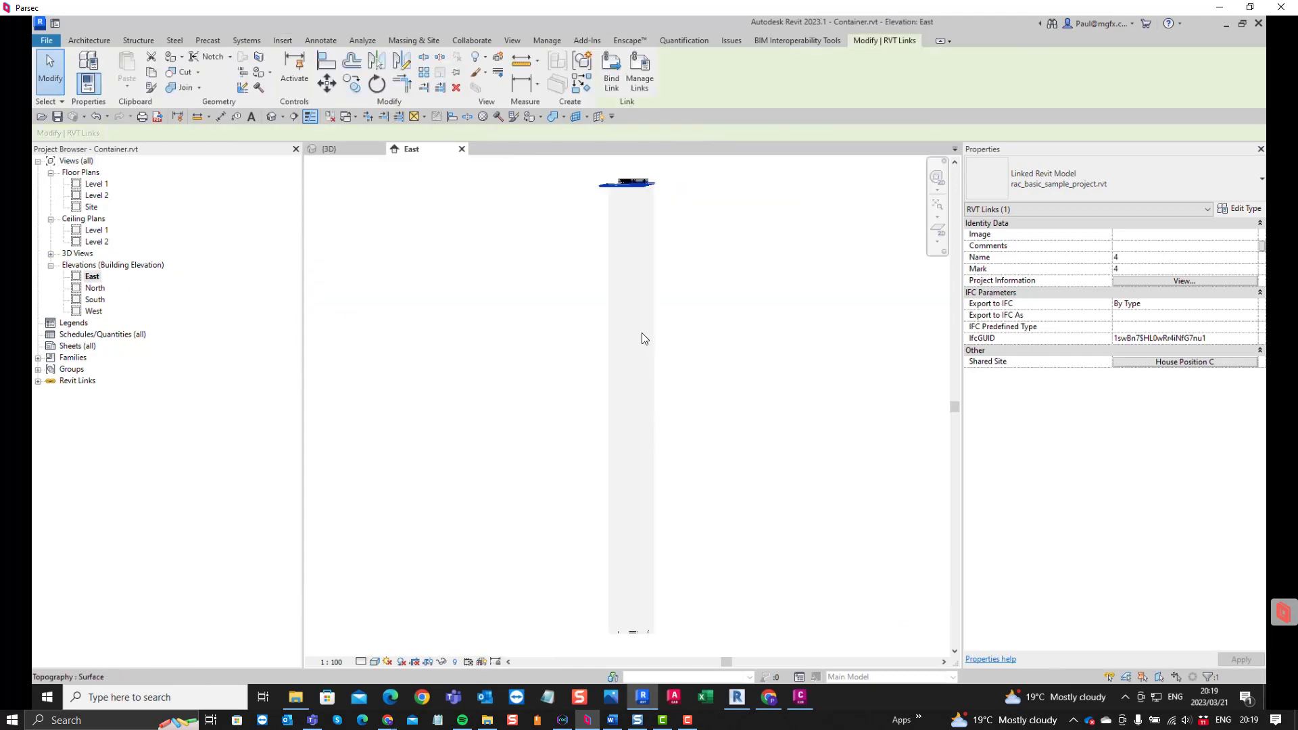
pyautogui.scroll(8, 621, 169)
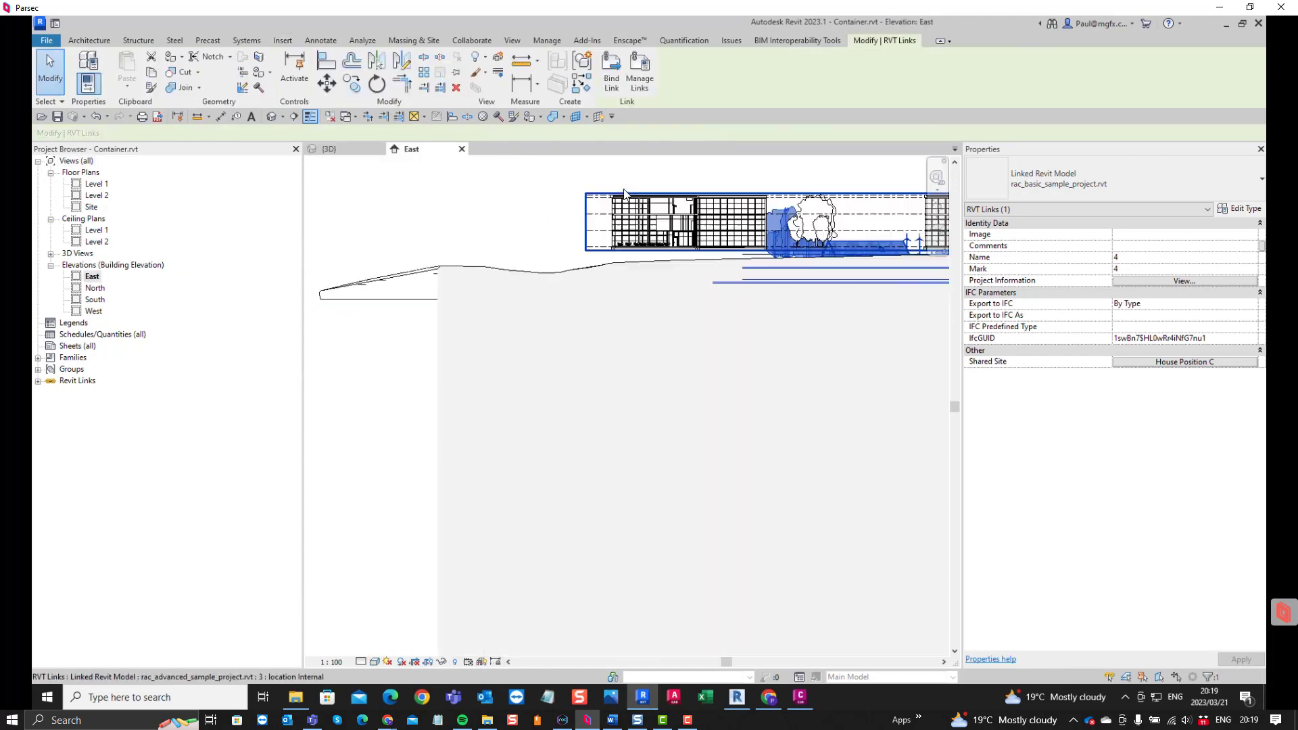
pyautogui.scroll(-5, 624, 194)
pyautogui.scroll(6, 789, 191)
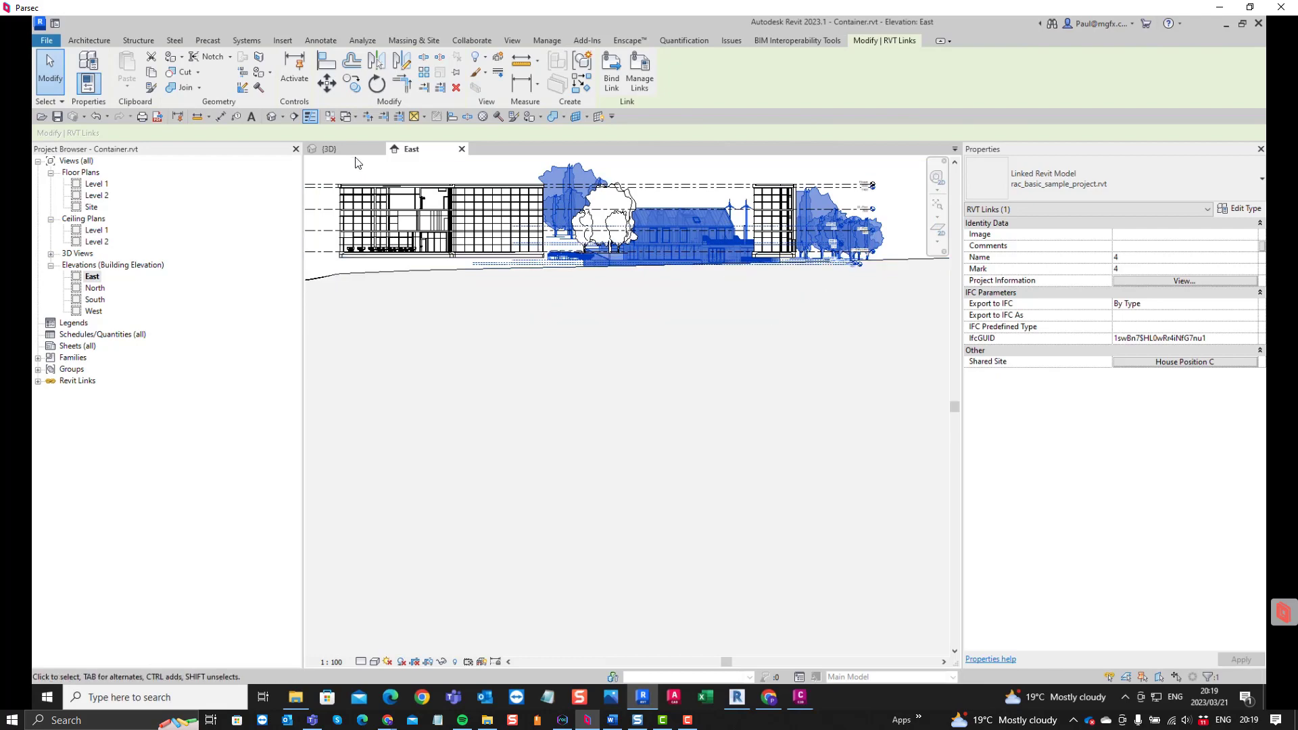
pyautogui.click(339, 149)
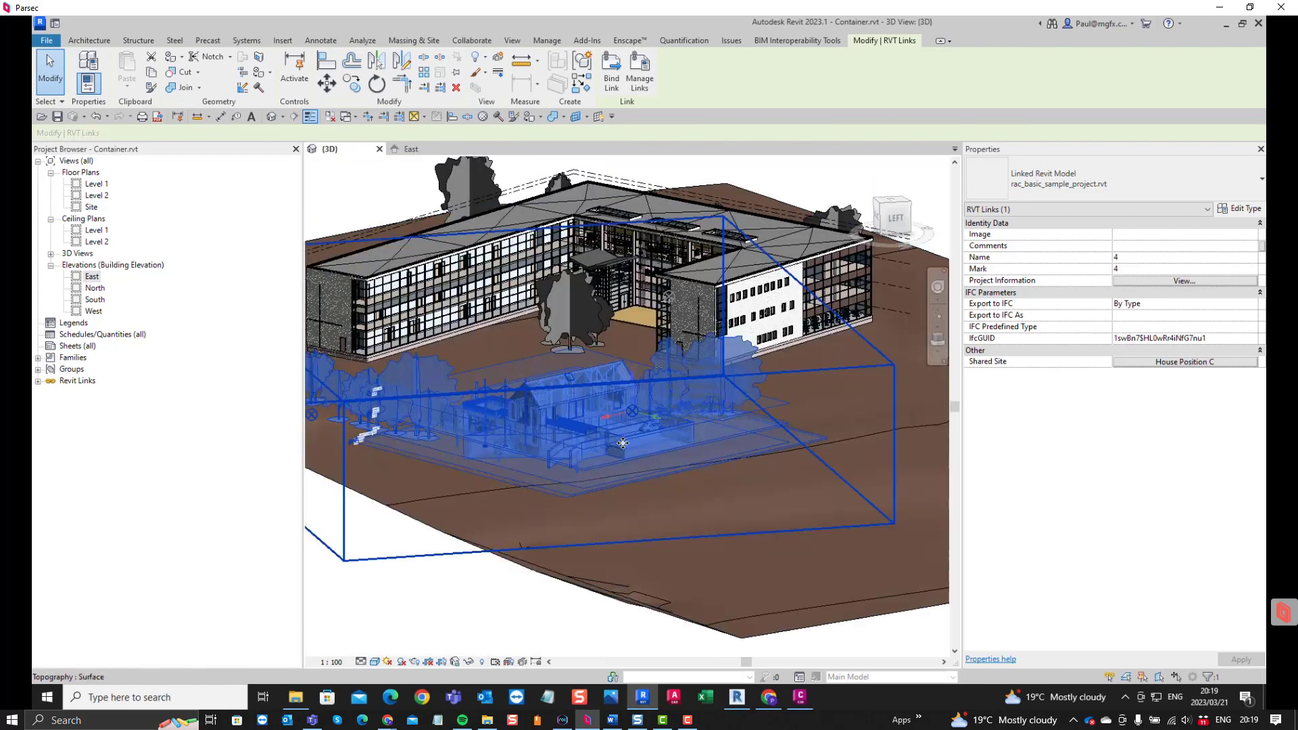
pyautogui.keyDown('shift'); pyautogui.moveTo(567, 434); pyautogui.dragTo(622, 463, button='middle'); pyautogui.keyUp('shift')
pyautogui.scroll(-3, 687, 424)
pyautogui.scroll(3, 509, 488)
pyautogui.press('Escape')
# Move the linked house instance from House Position C to the House Position B shared site
pyautogui.click(630, 375)
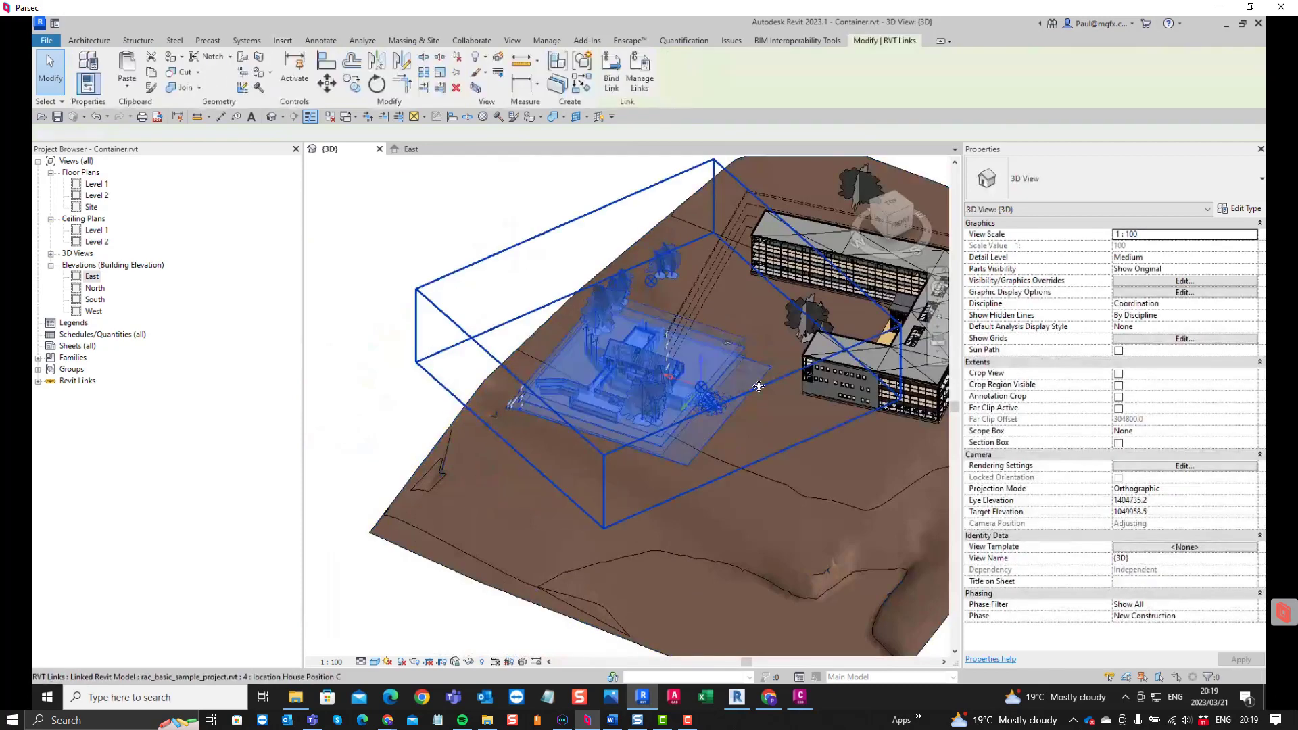
pyautogui.click(1166, 363)
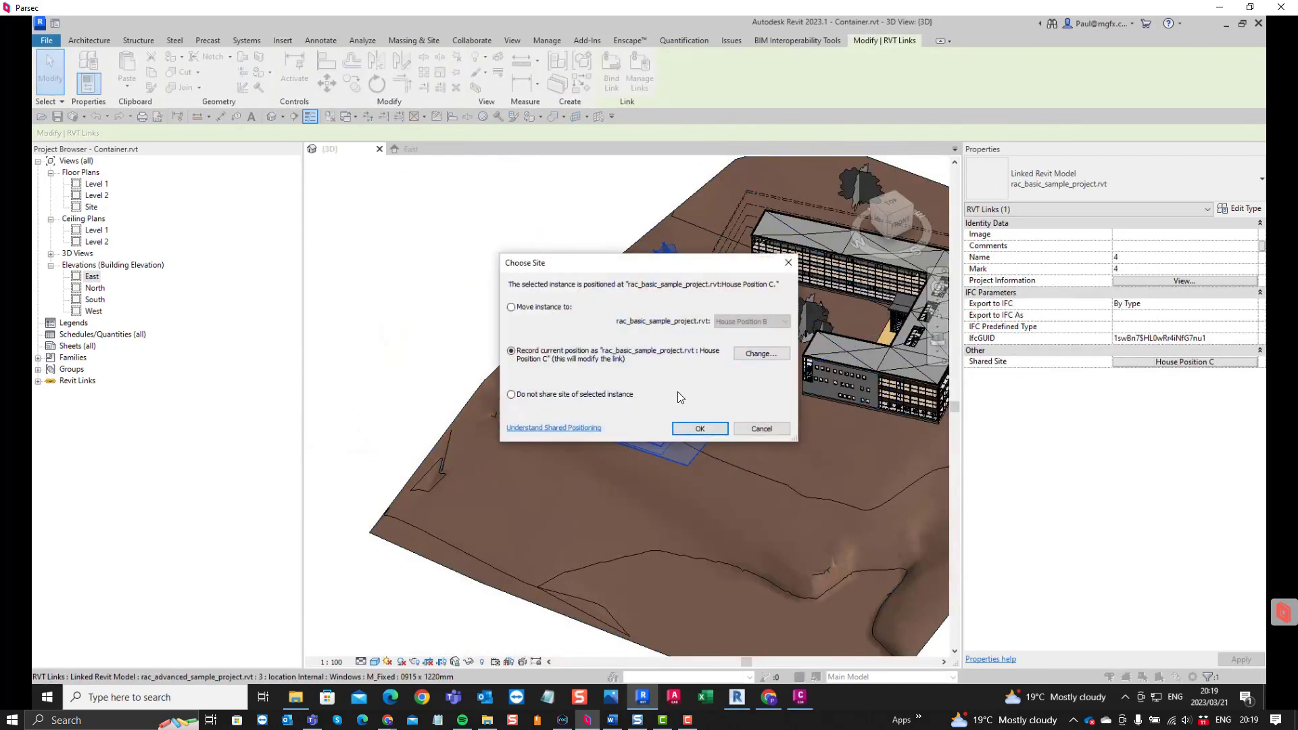
pyautogui.click(549, 308)
pyautogui.click(737, 322)
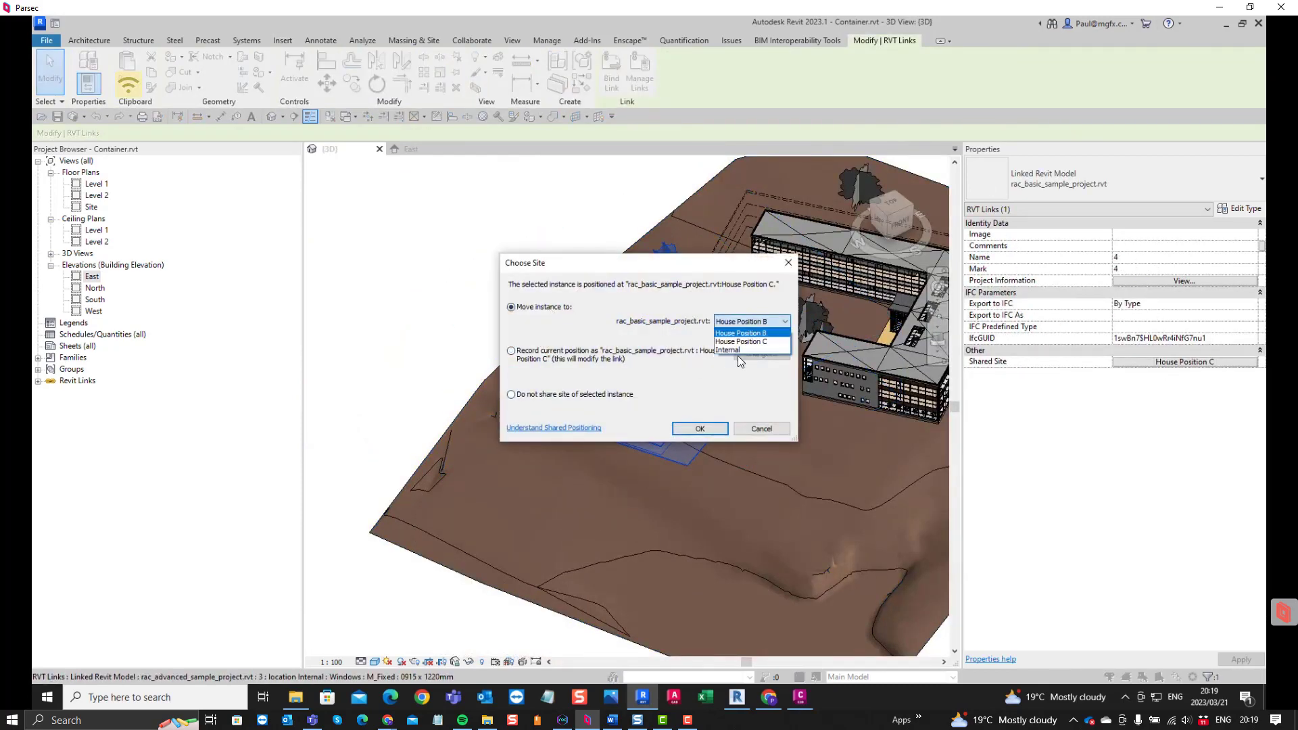
pyautogui.click(744, 334)
pyautogui.click(700, 428)
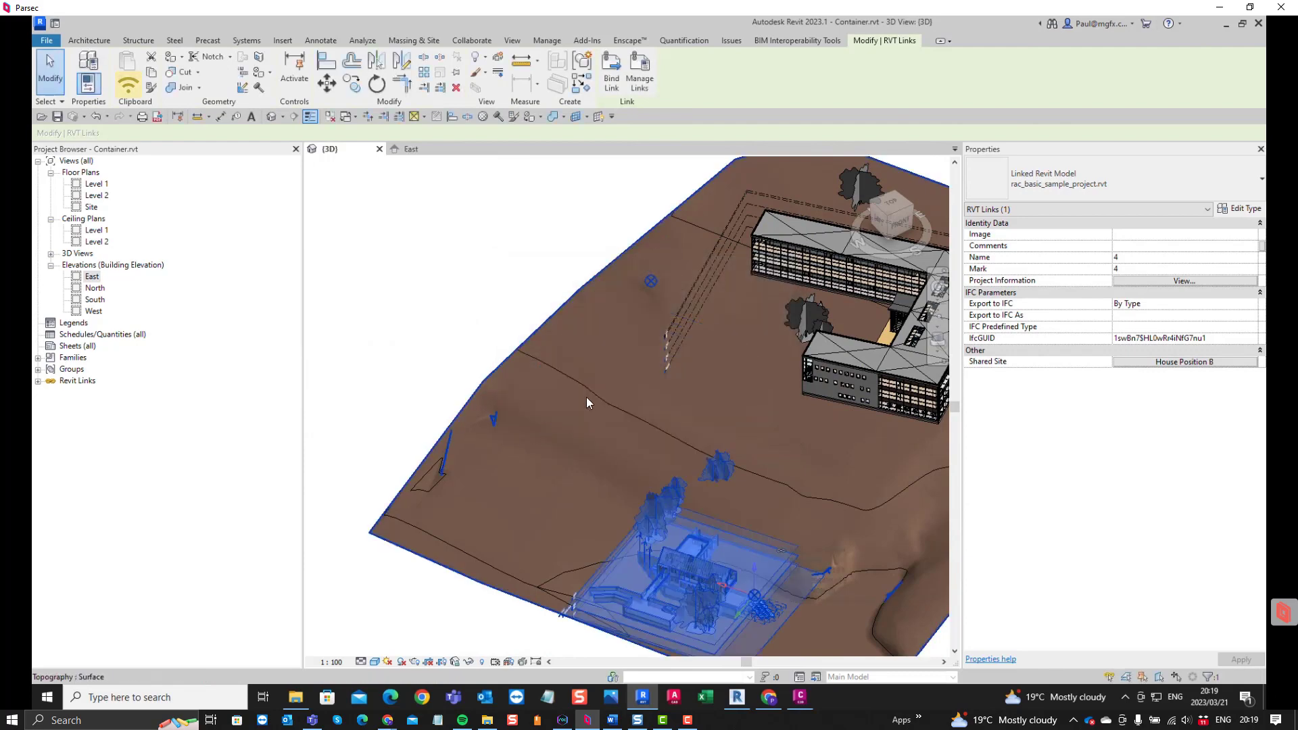
# Move the linked house instance from House Position B to its Internal shared site
pyautogui.scroll(-3, 652, 366)
pyautogui.scroll(2, 639, 436)
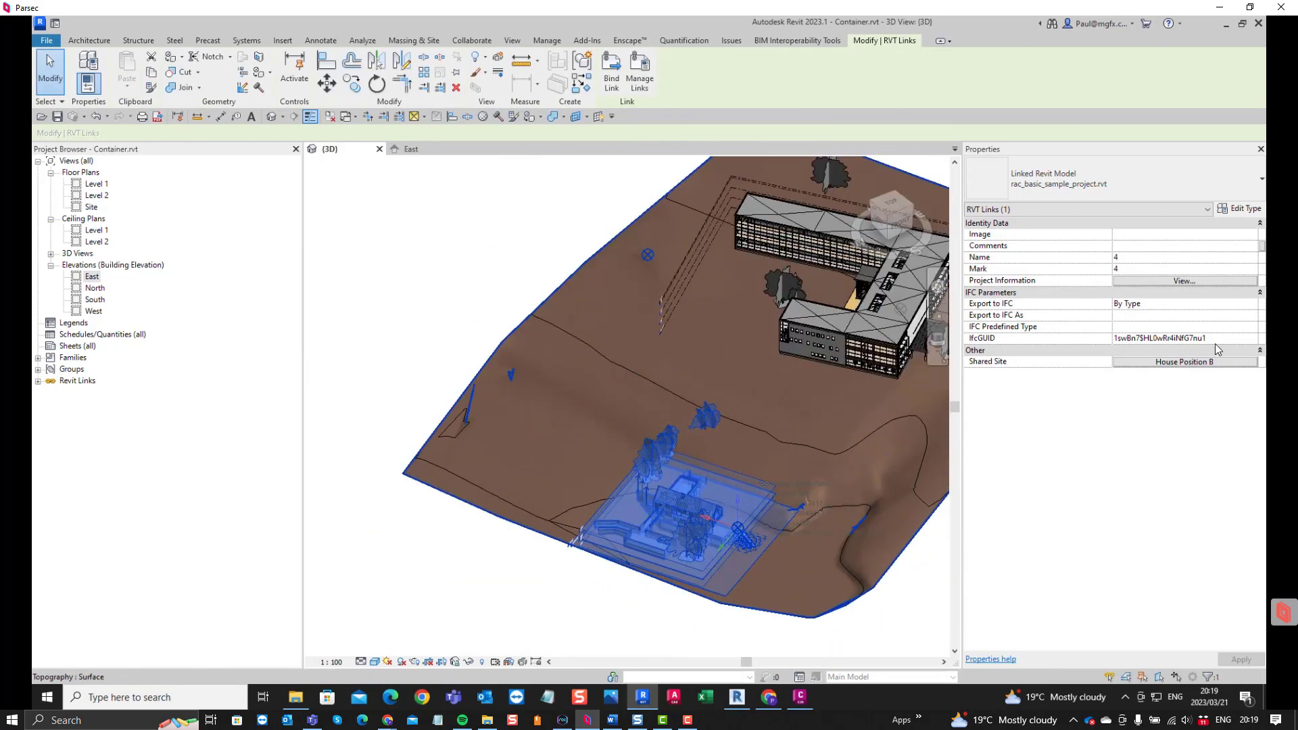
pyautogui.click(1156, 363)
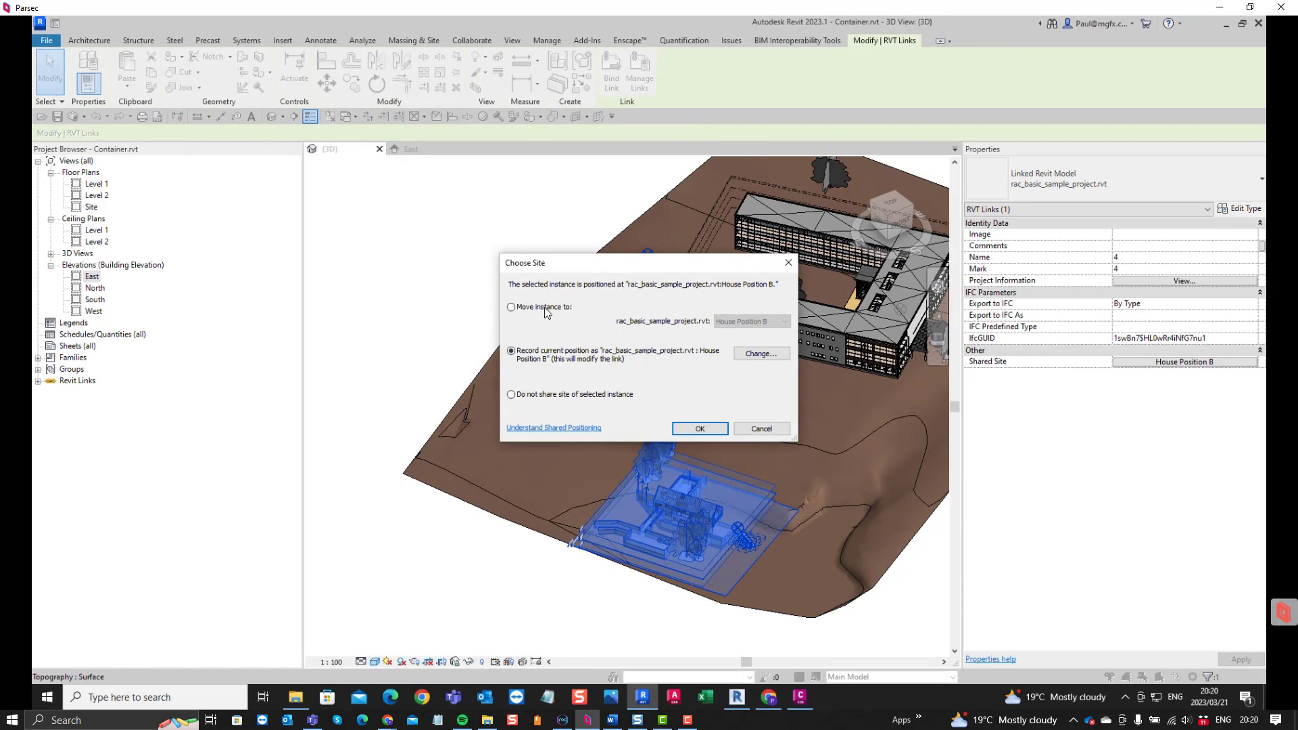
pyautogui.click(717, 321)
pyautogui.click(730, 347)
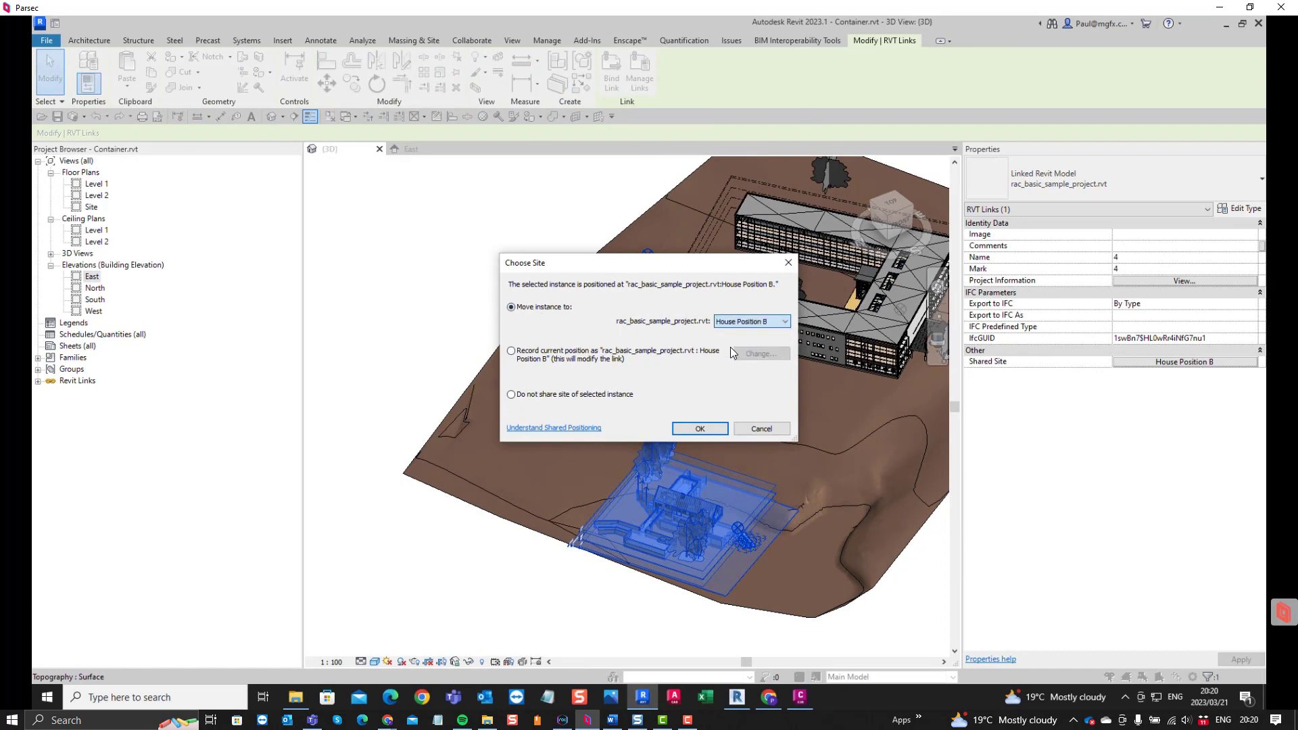
pyautogui.click(700, 433)
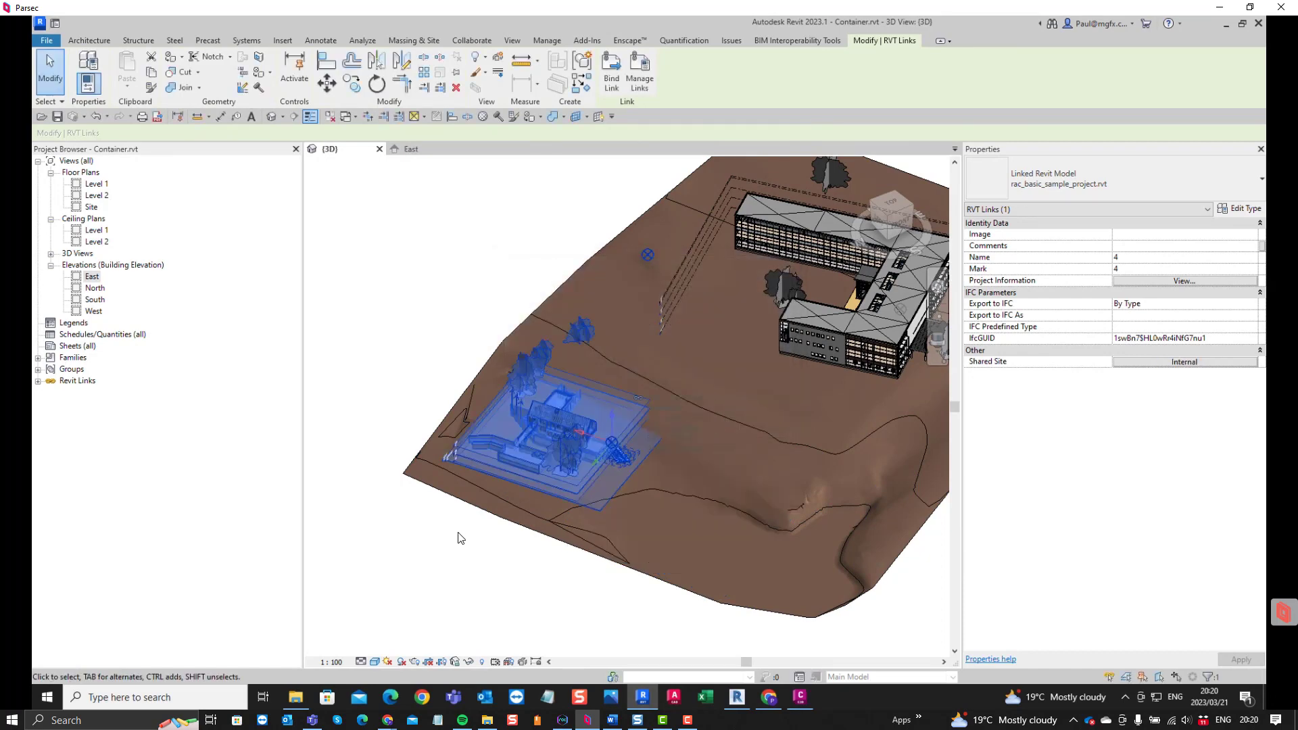
# Make two copies of the linked house, placing both beyond the near edge of the terrain
pyautogui.keyDown('ctrl'); pyautogui.moveTo(440, 501); pyautogui.dragTo(368, 586); pyautogui.keyUp('ctrl')
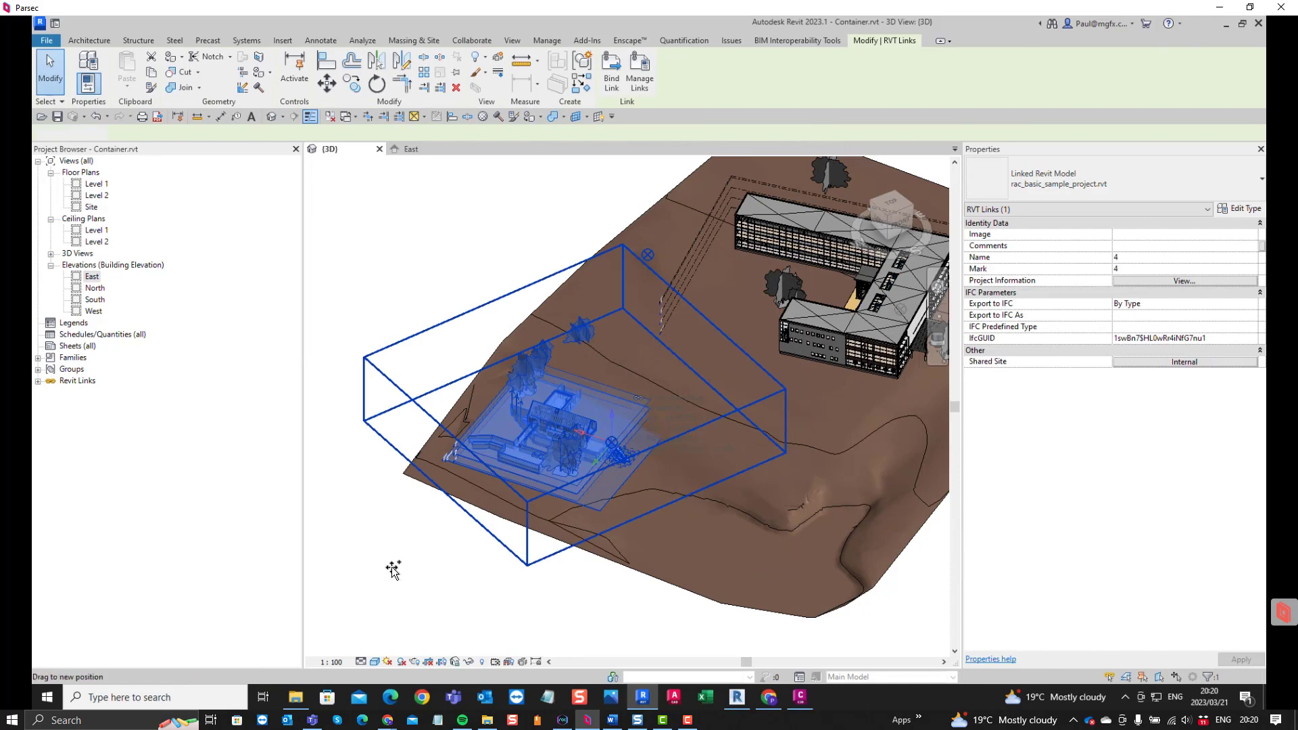
pyautogui.scroll(-3, 569, 429)
pyautogui.scroll(3, 497, 534)
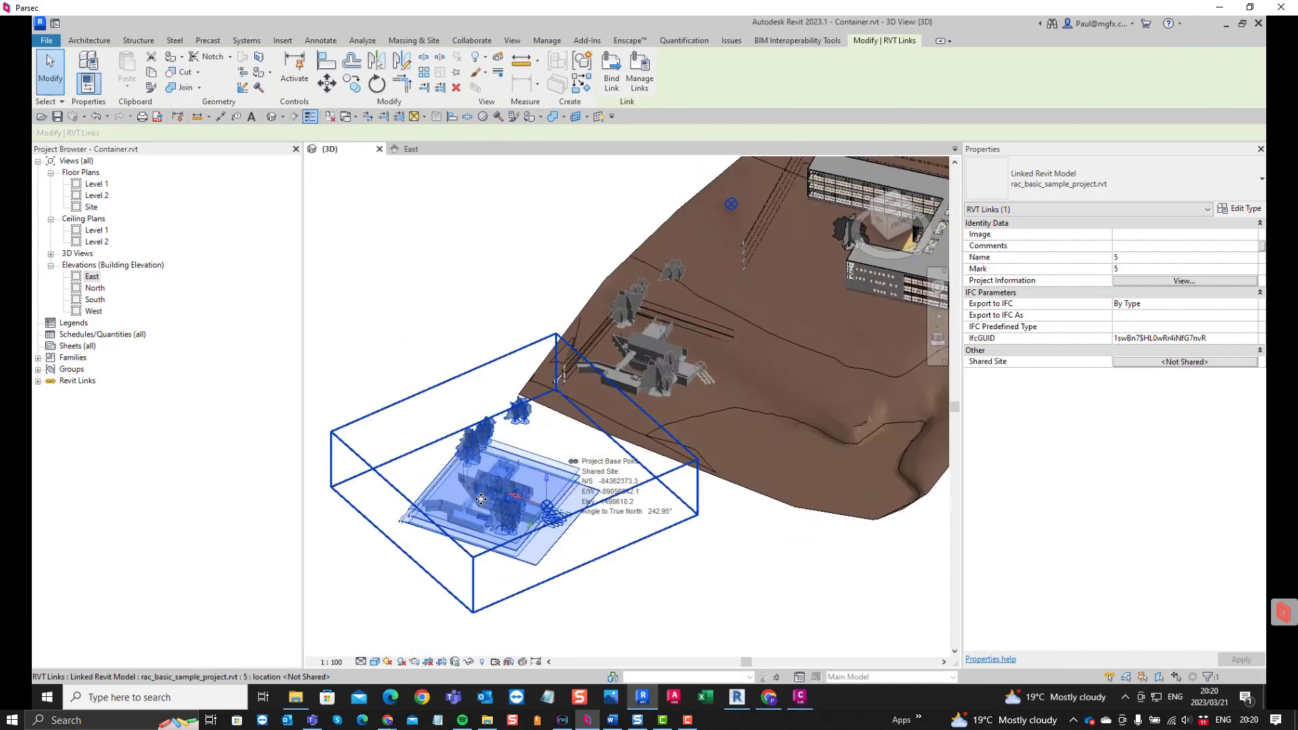
pyautogui.moveTo(479, 497)
pyautogui.keyDown('ctrl'); pyautogui.mouseDown()
pyautogui.moveTo(626, 559)
pyautogui.moveTo(732, 568)
pyautogui.moveTo(659, 570)
pyautogui.moveTo(697, 570)
pyautogui.mouseUp(); pyautogui.keyUp('ctrl')
pyautogui.scroll(3, 696, 569)
pyautogui.scroll(-1, 682, 465)
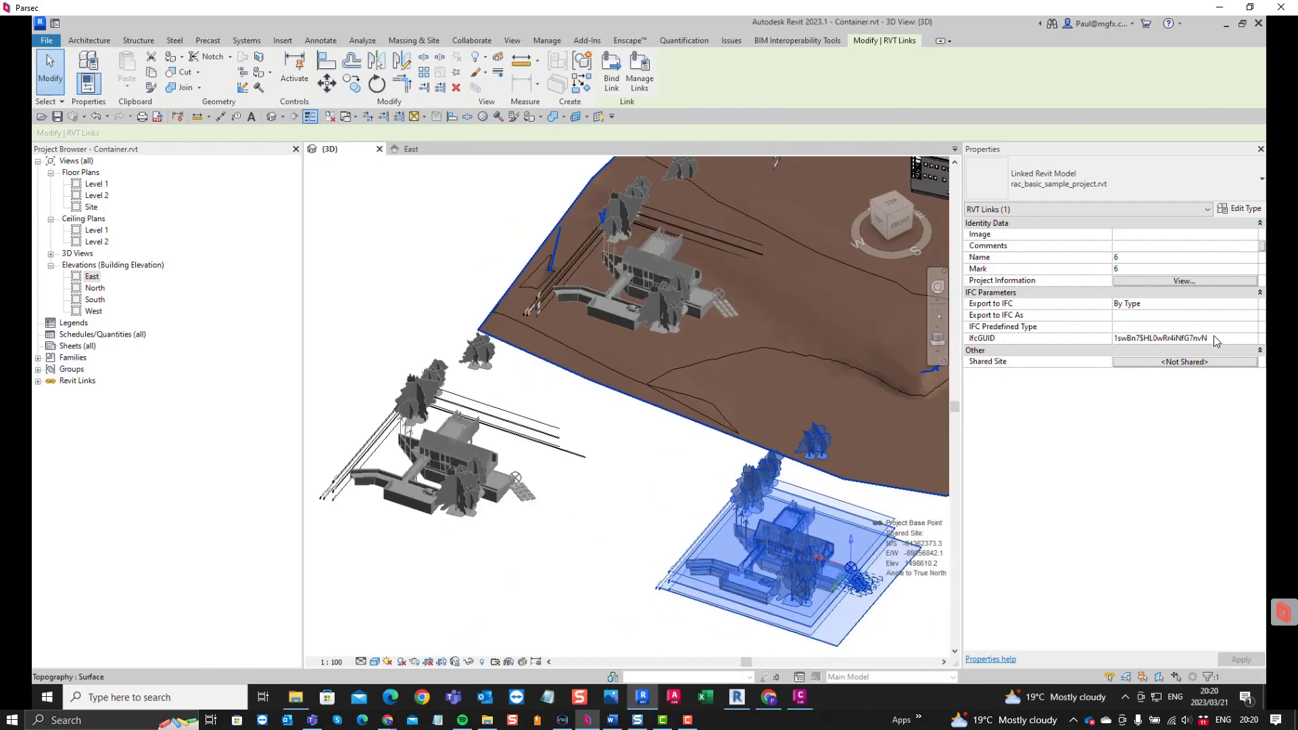
# Move the second house copy to the House Position B shared site and deselect it
pyautogui.click(1190, 362)
pyautogui.click(541, 310)
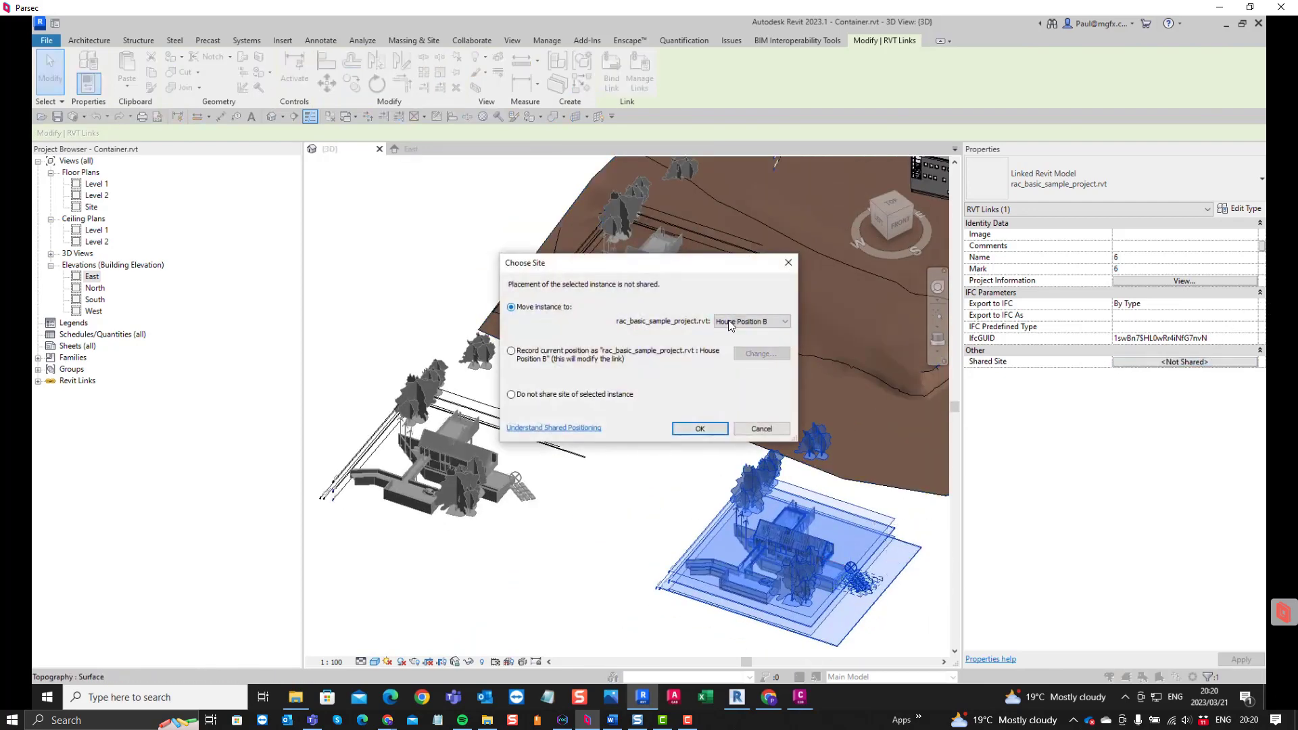
pyautogui.click(752, 322)
pyautogui.click(750, 331)
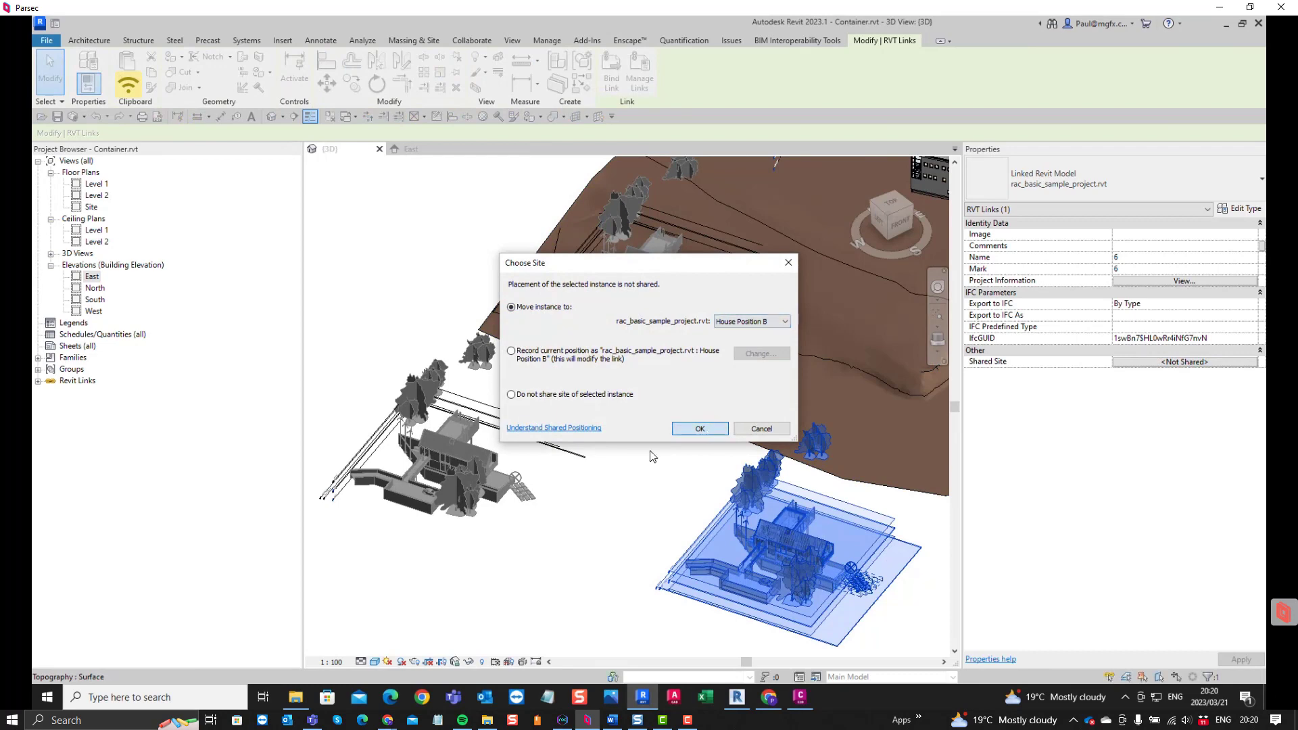
pyautogui.click(723, 429)
pyautogui.click(565, 594)
# Move the remaining off-terrain house copy to the House Position C shared site and deselect it
pyautogui.click(460, 488)
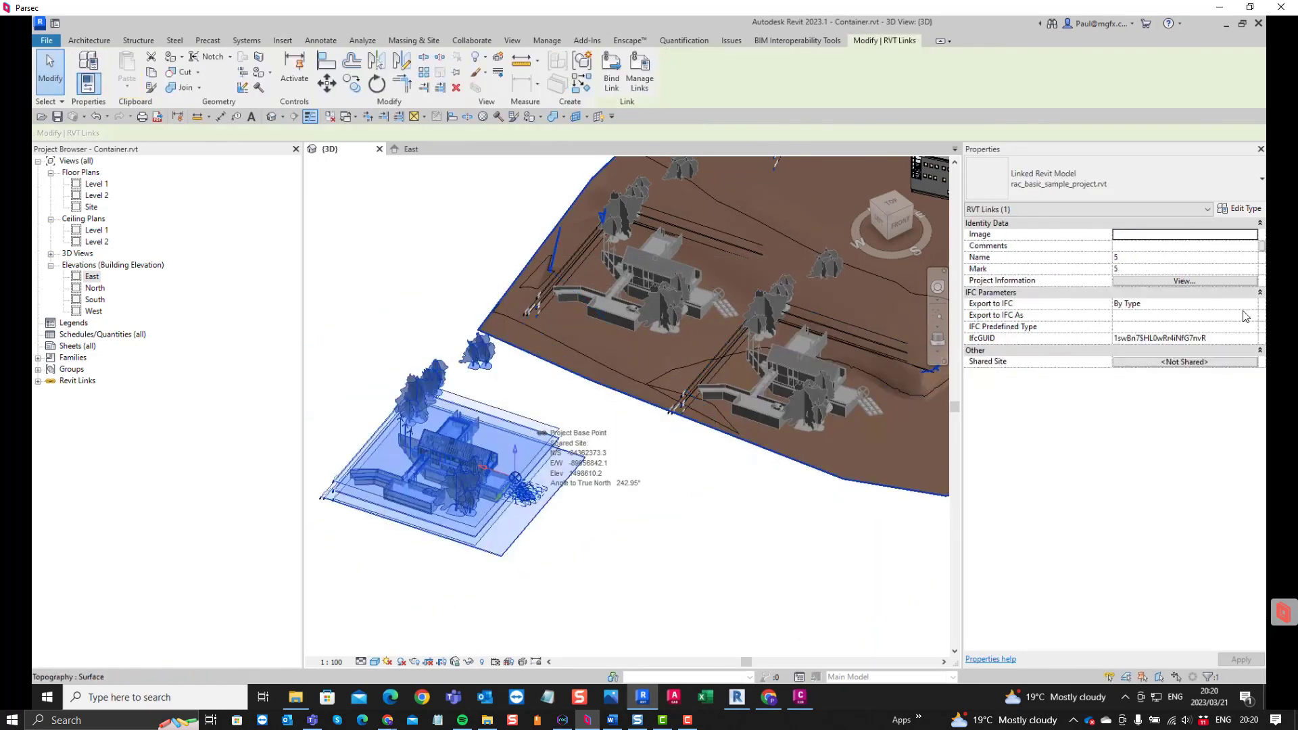
pyautogui.click(1185, 362)
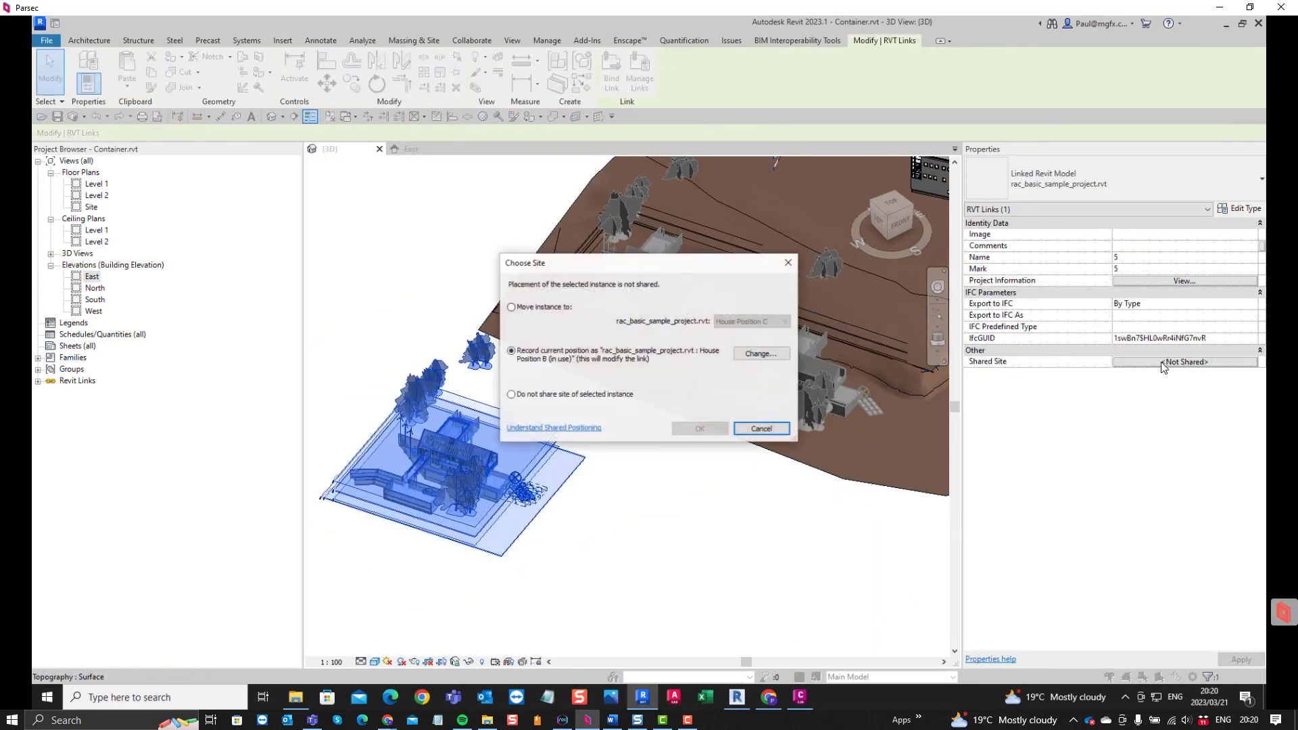
pyautogui.click(513, 308)
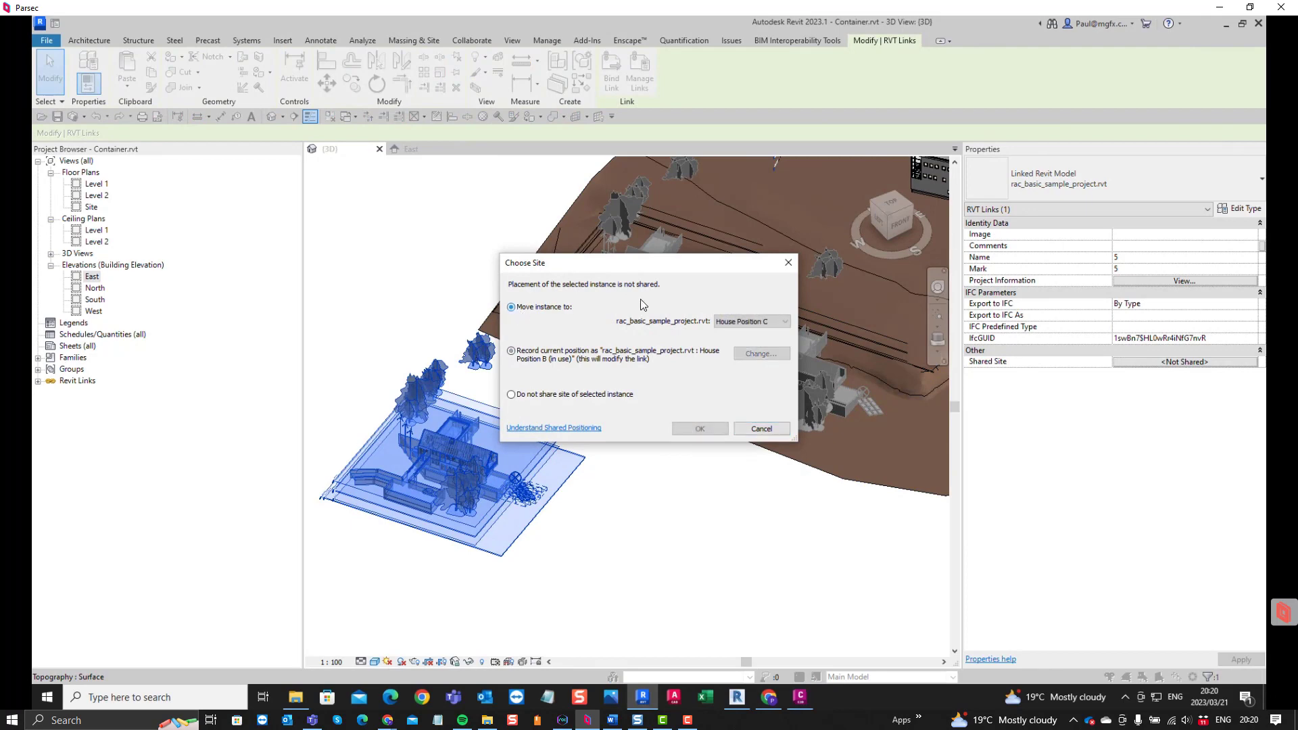
pyautogui.click(744, 321)
pyautogui.click(743, 341)
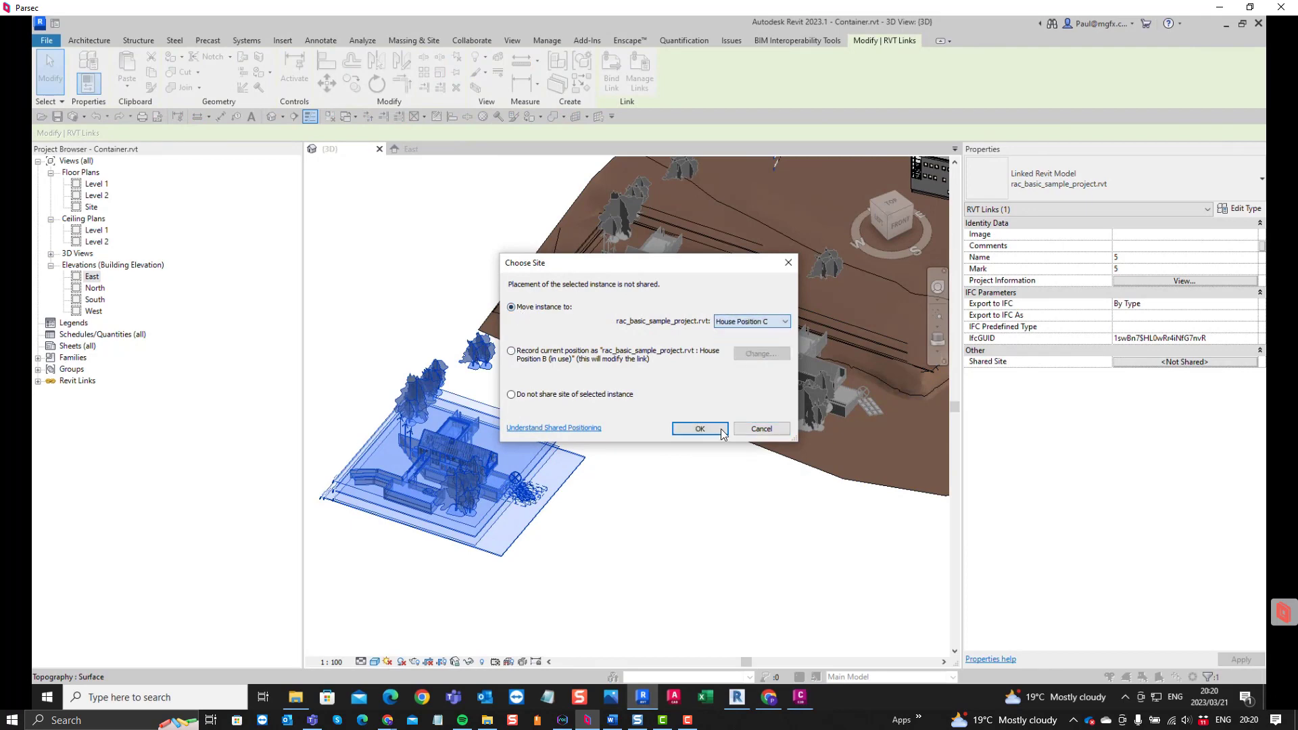
pyautogui.click(701, 429)
pyautogui.click(666, 493)
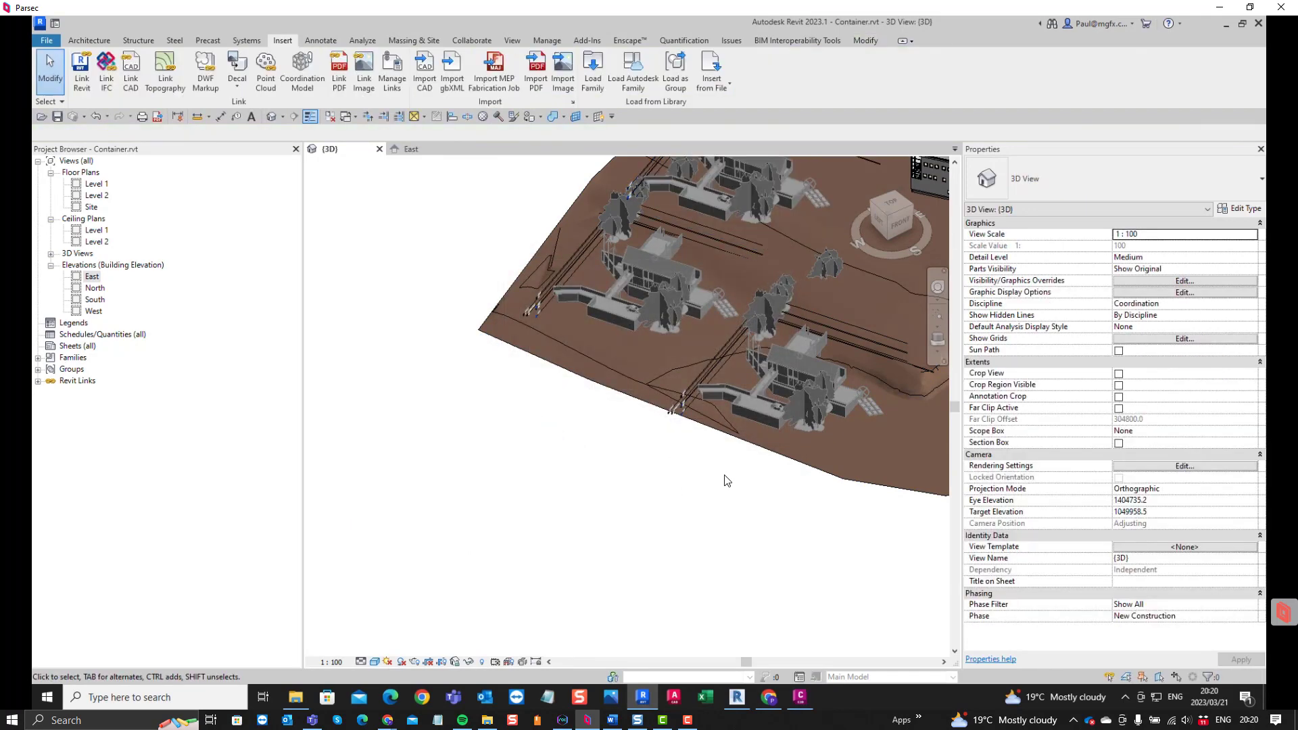
# Open the type properties of the linked house placed at House Position C
pyautogui.scroll(-3, 625, 504)
pyautogui.keyDown('shift'); pyautogui.moveTo(611, 515); pyautogui.dragTo(623, 491, button='middle'); pyautogui.keyUp('shift')
pyautogui.scroll(6, 609, 379)
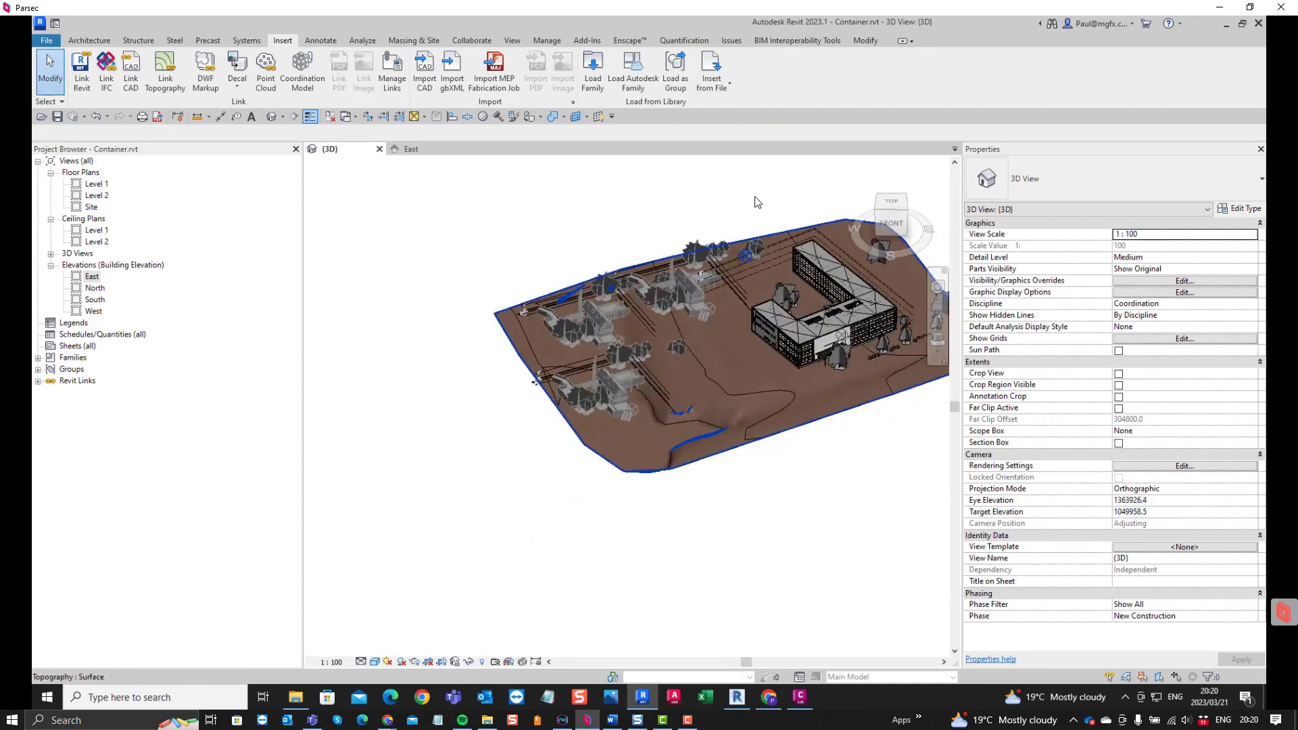
pyautogui.click(586, 348)
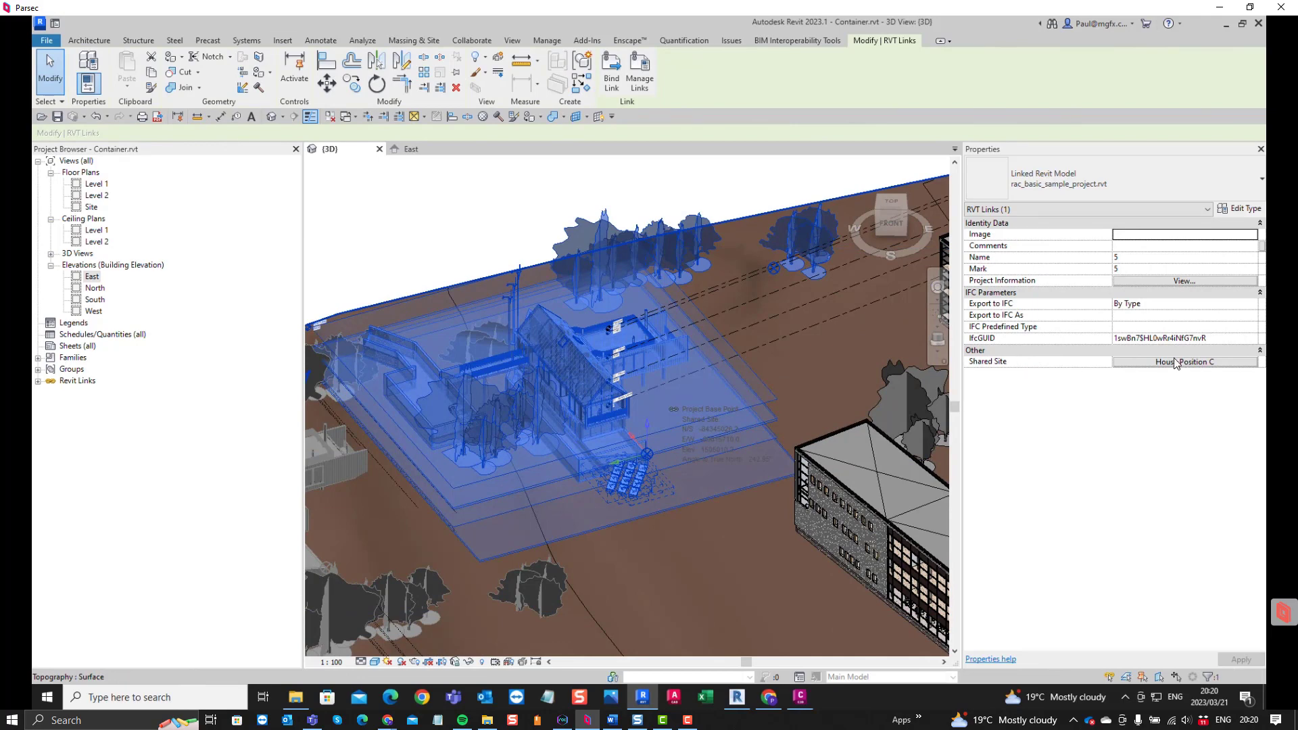
pyautogui.click(1239, 197)
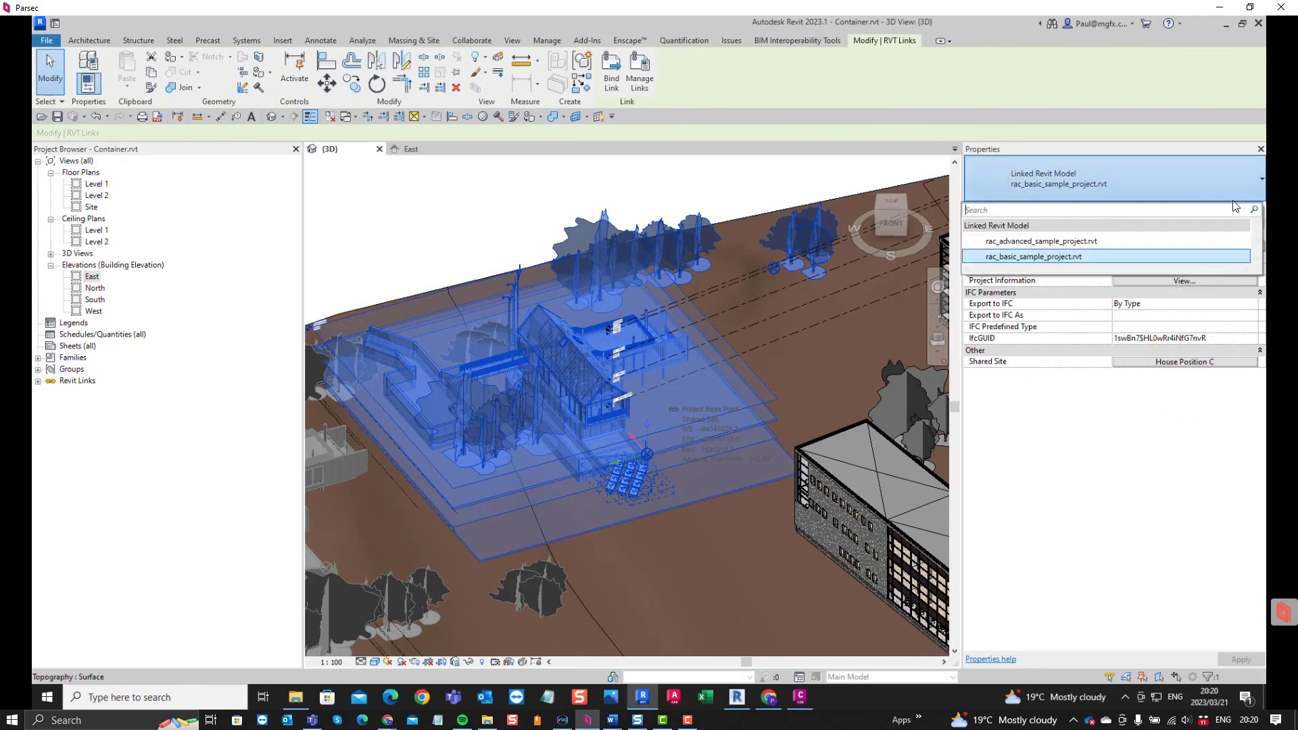
pyautogui.press('Escape')
pyautogui.click(1240, 208)
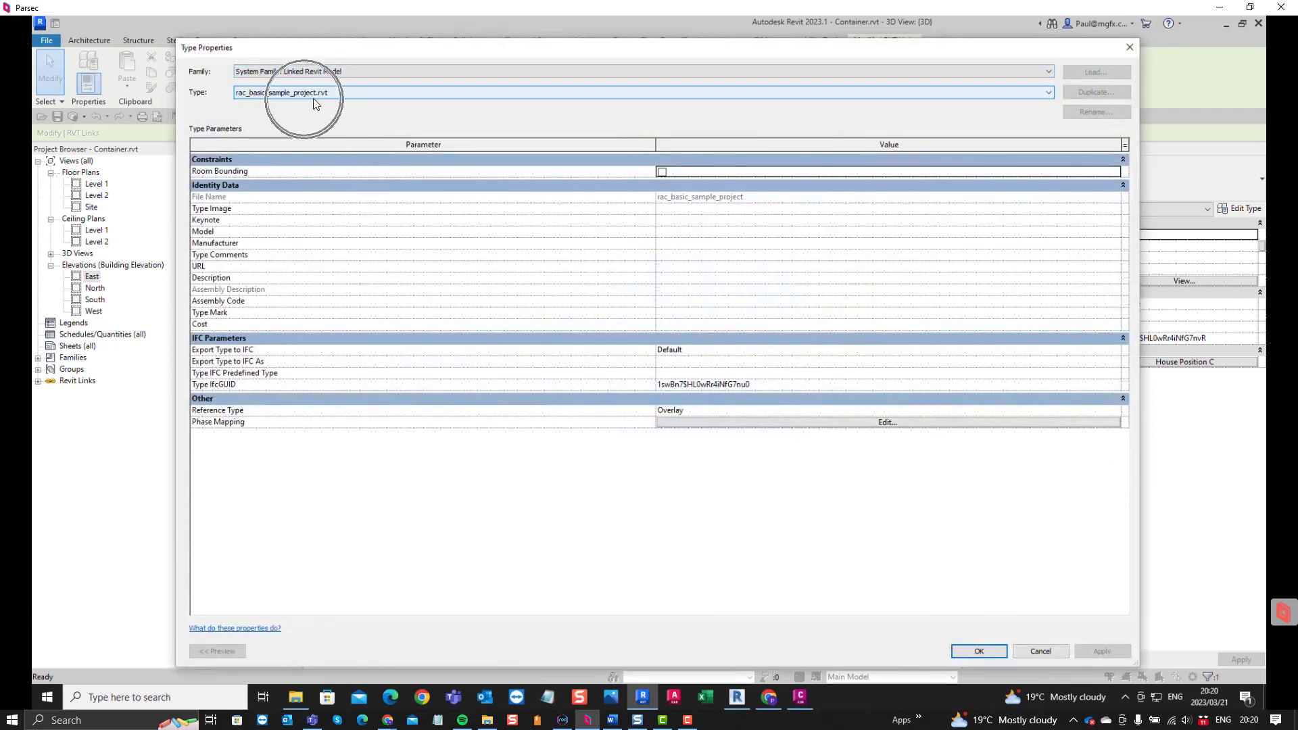
# Close the type properties, expand the list of Revit links, and select rac_basic_sample_project.rvt there
pyautogui.click(1129, 48)
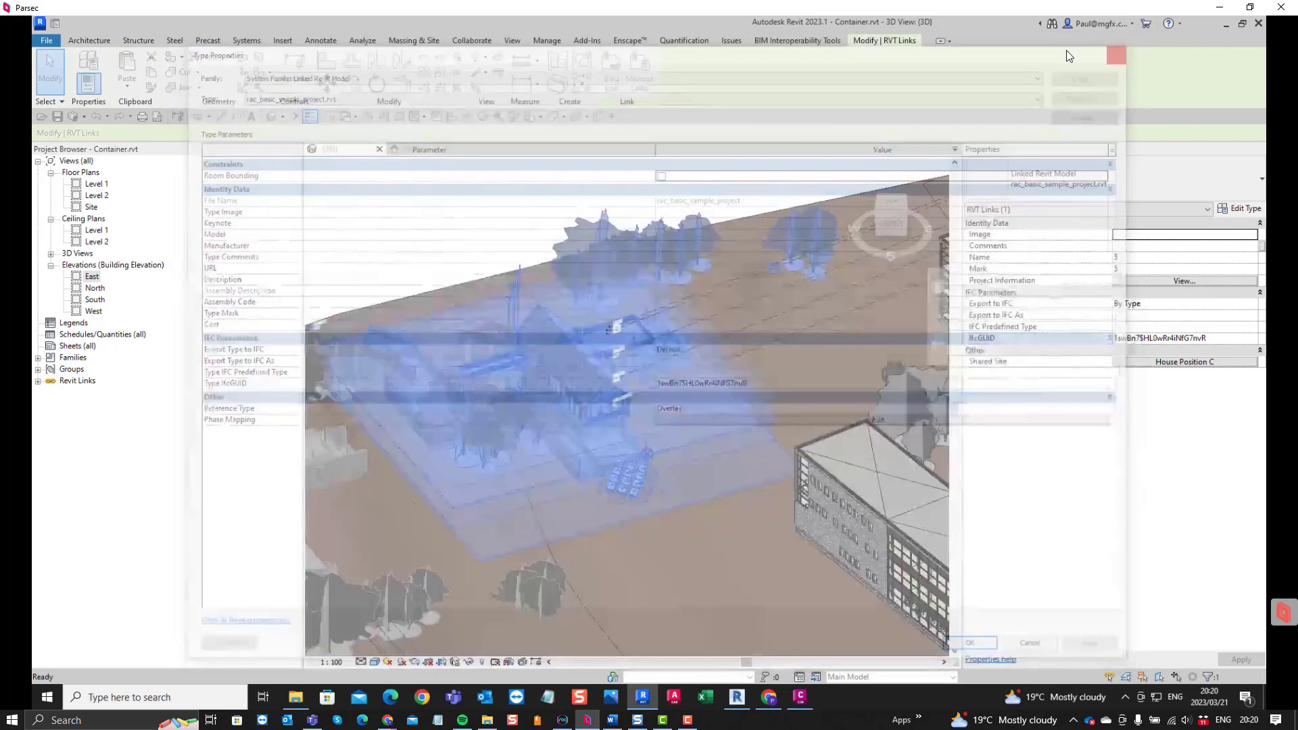
pyautogui.press('Escape')
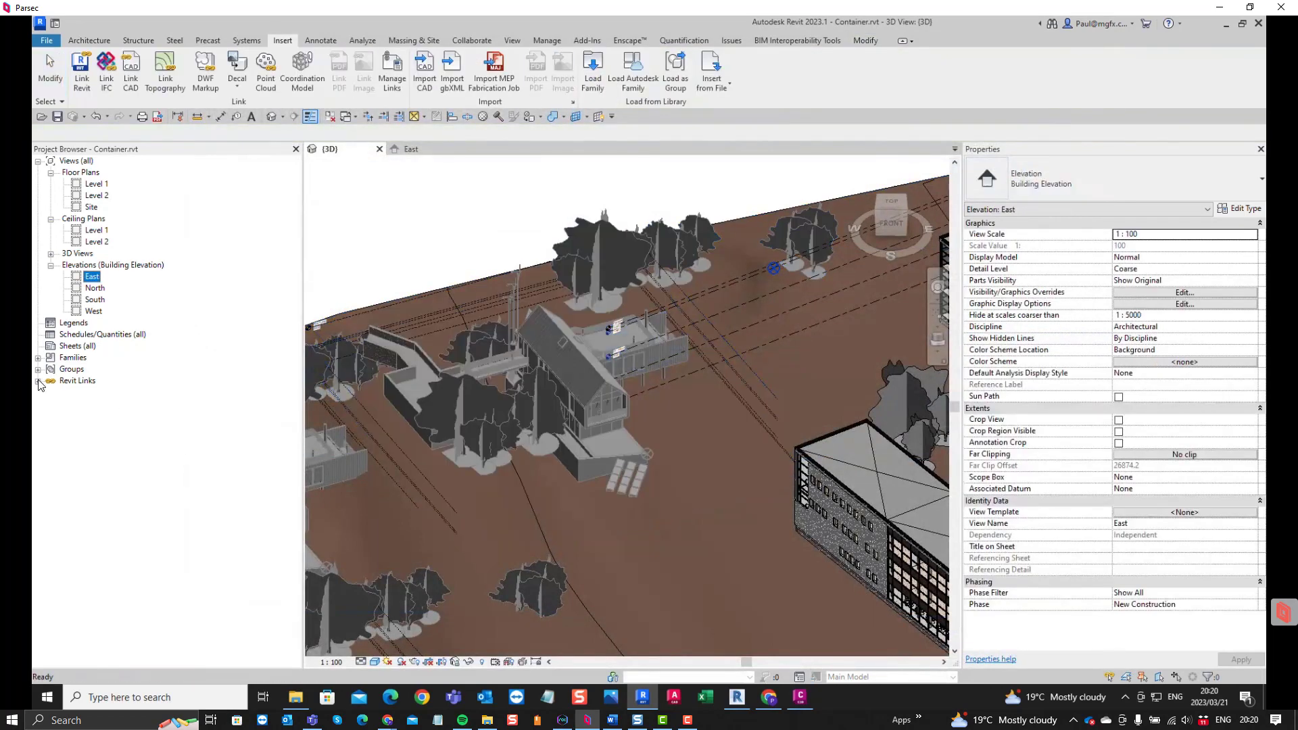
pyautogui.click(38, 382)
pyautogui.click(108, 405)
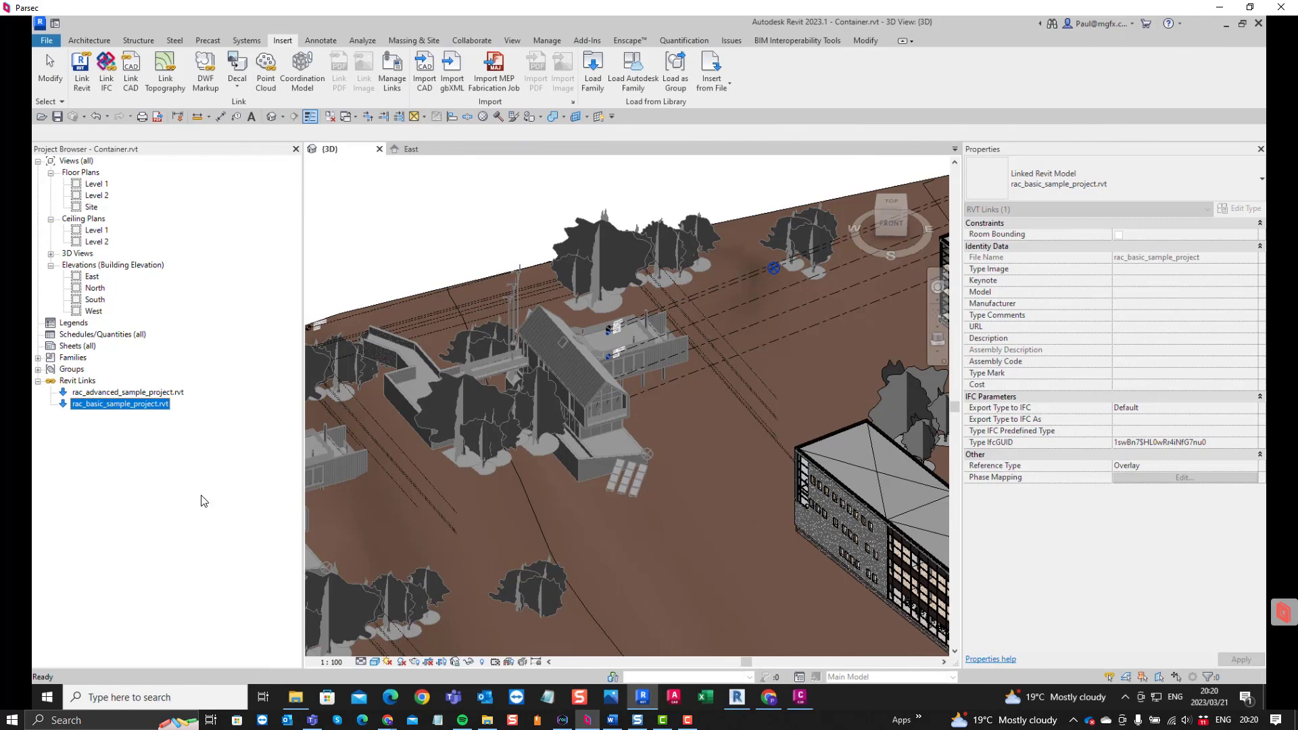
# Examine how the three linked house instances sit on the terrain, checking the shared site of the House Position C instance
pyautogui.click(470, 383)
pyautogui.scroll(-3, 470, 384)
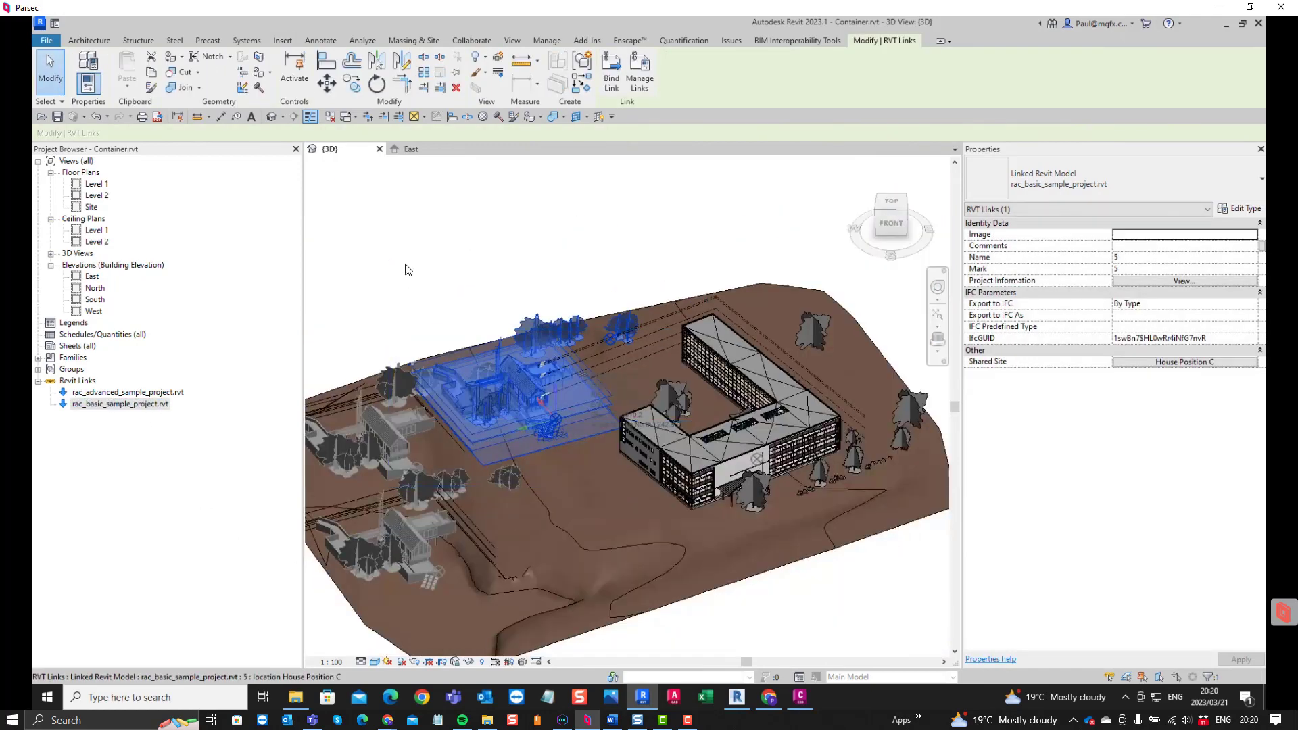
pyautogui.click(406, 267)
pyautogui.moveTo(430, 334); pyautogui.dragTo(572, 303, button='middle')
pyautogui.scroll(2, 449, 343)
pyautogui.keyDown('shift'); pyautogui.moveTo(473, 311); pyautogui.dragTo(499, 308, button='middle'); pyautogui.keyUp('shift')
pyautogui.scroll(3, 590, 486)
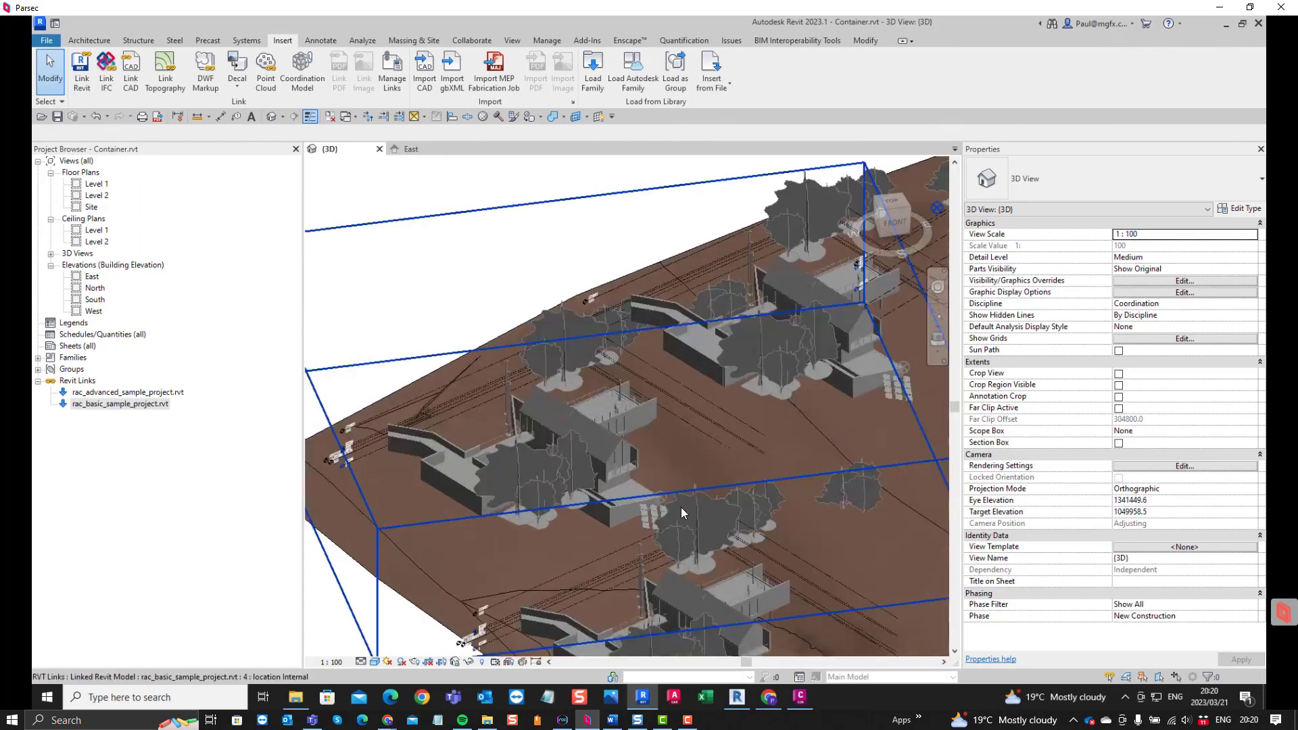
pyautogui.scroll(-2, 608, 332)
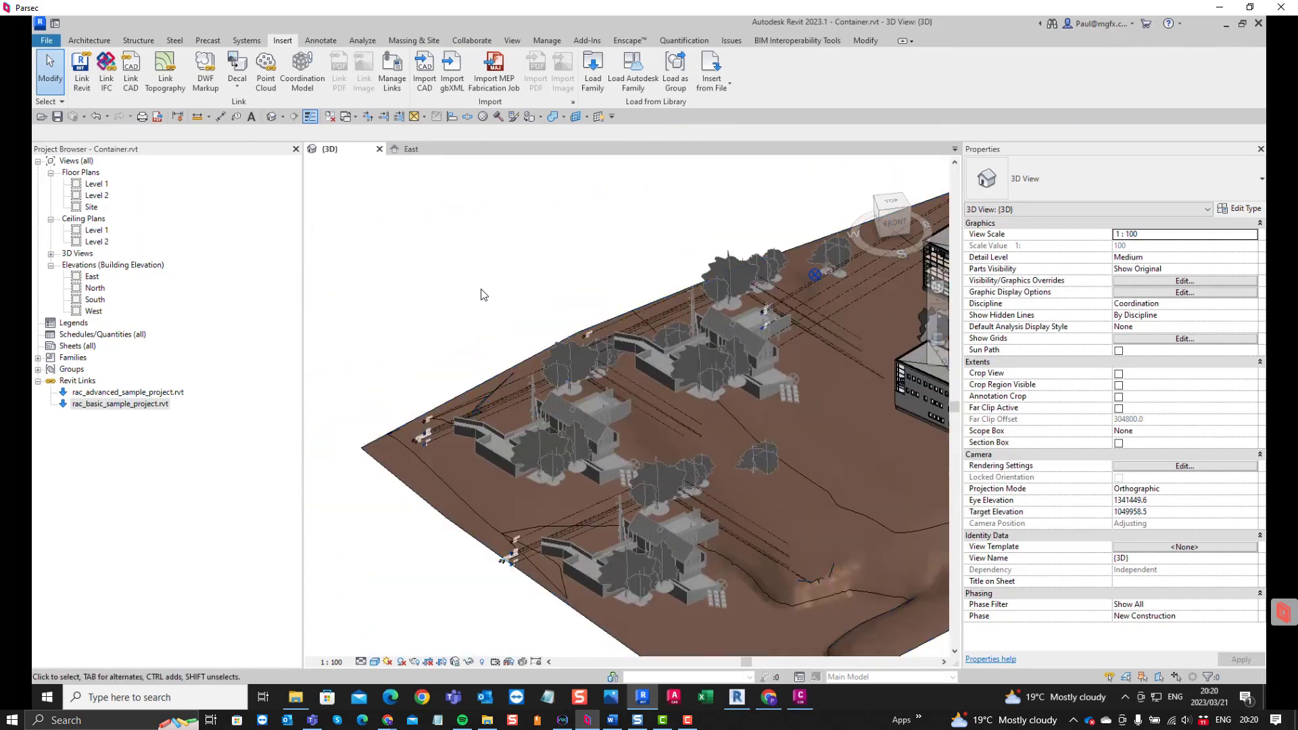
pyautogui.scroll(-2, 449, 265)
pyautogui.scroll(5, 541, 394)
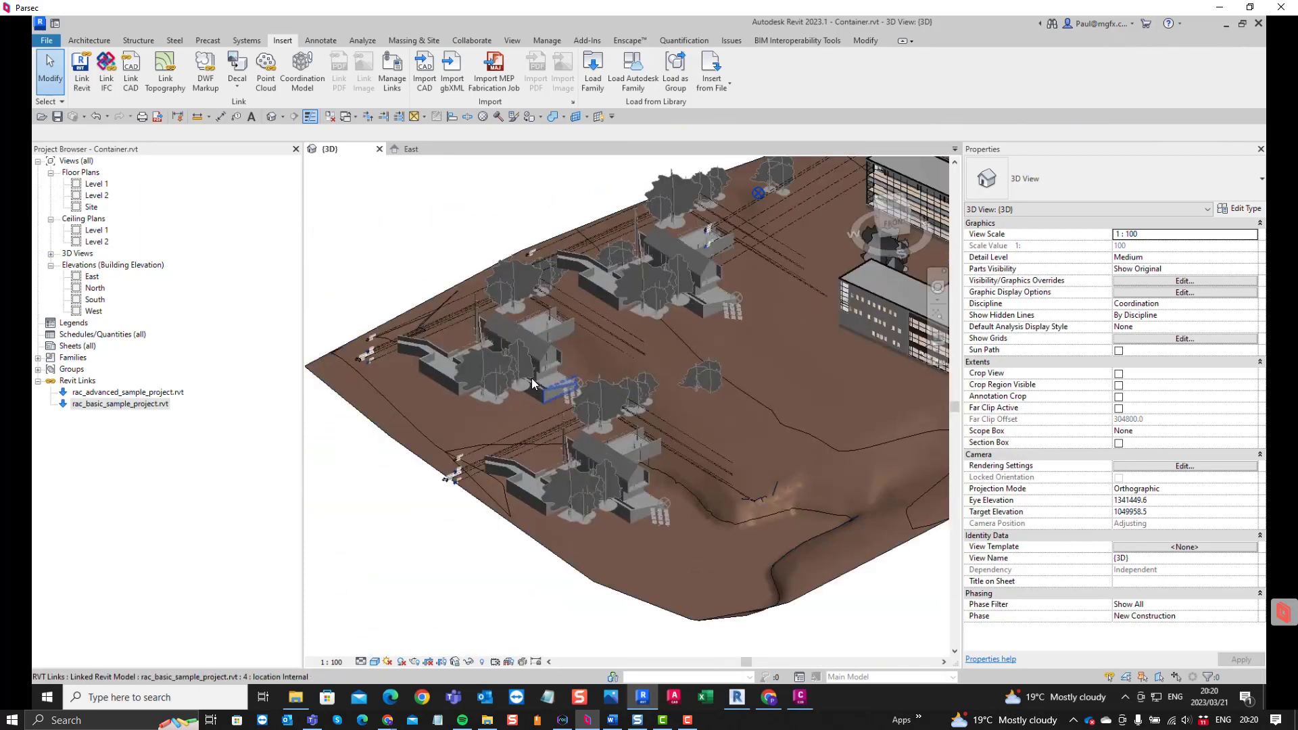
pyautogui.keyDown('shift'); pyautogui.moveTo(672, 470); pyautogui.dragTo(669, 405, button='middle'); pyautogui.keyUp('shift')
pyautogui.scroll(2, 567, 359)
pyautogui.scroll(-2, 679, 438)
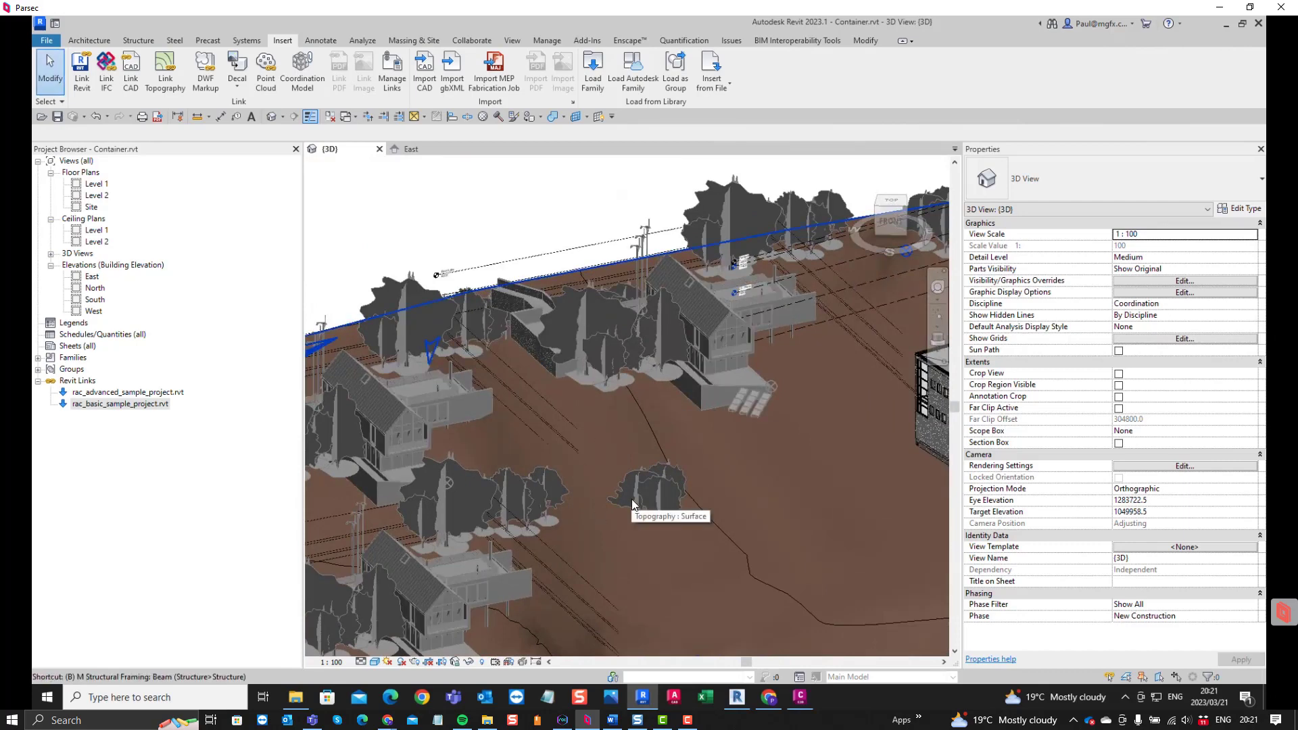
# Examine the individual instances of both linked models in the 3D view's visibility/graphic overrides for Revit links
pyautogui.press('v')
pyautogui.press('g')
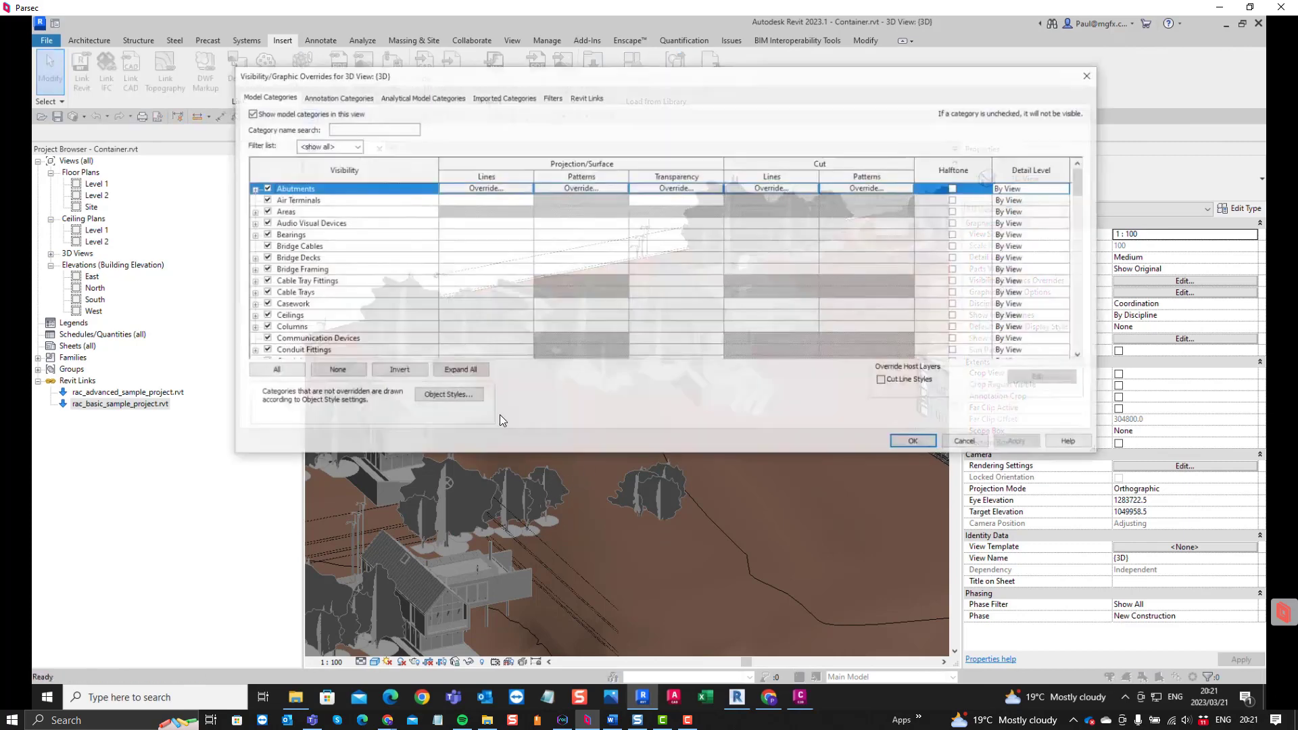
pyautogui.click(585, 97)
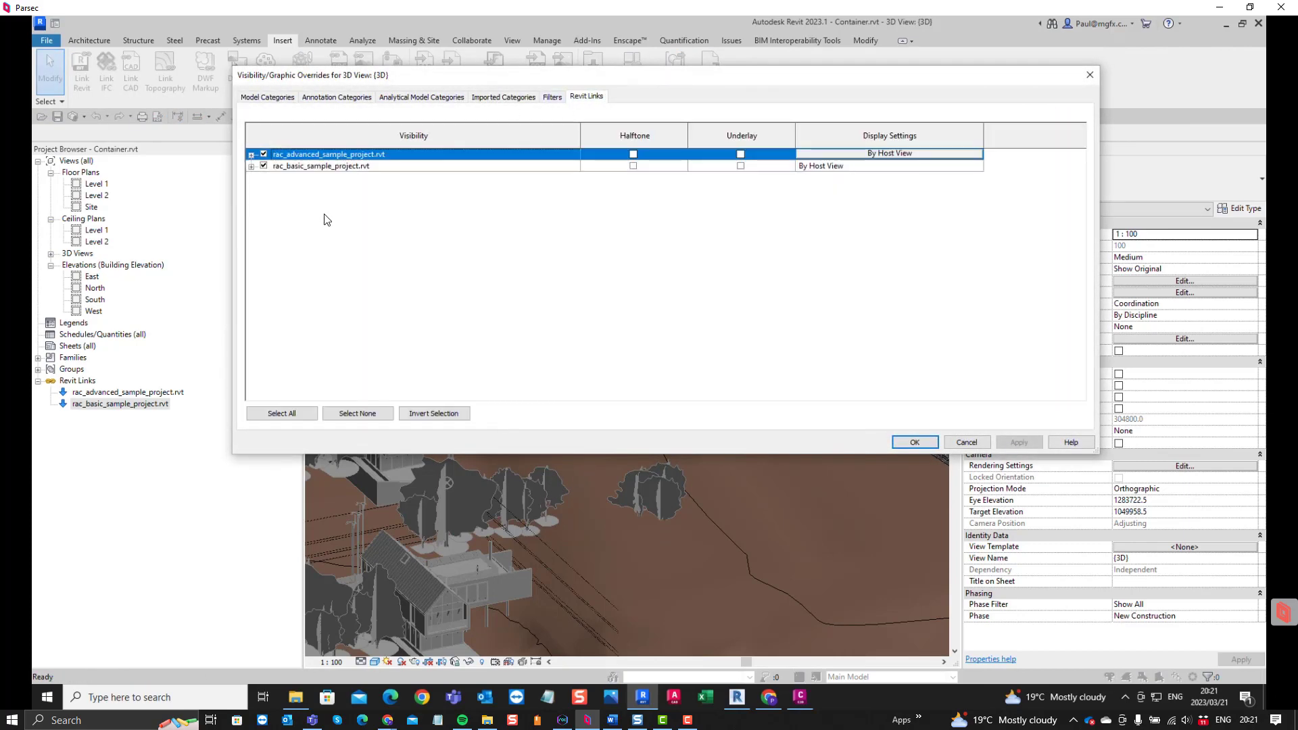
pyautogui.click(252, 154)
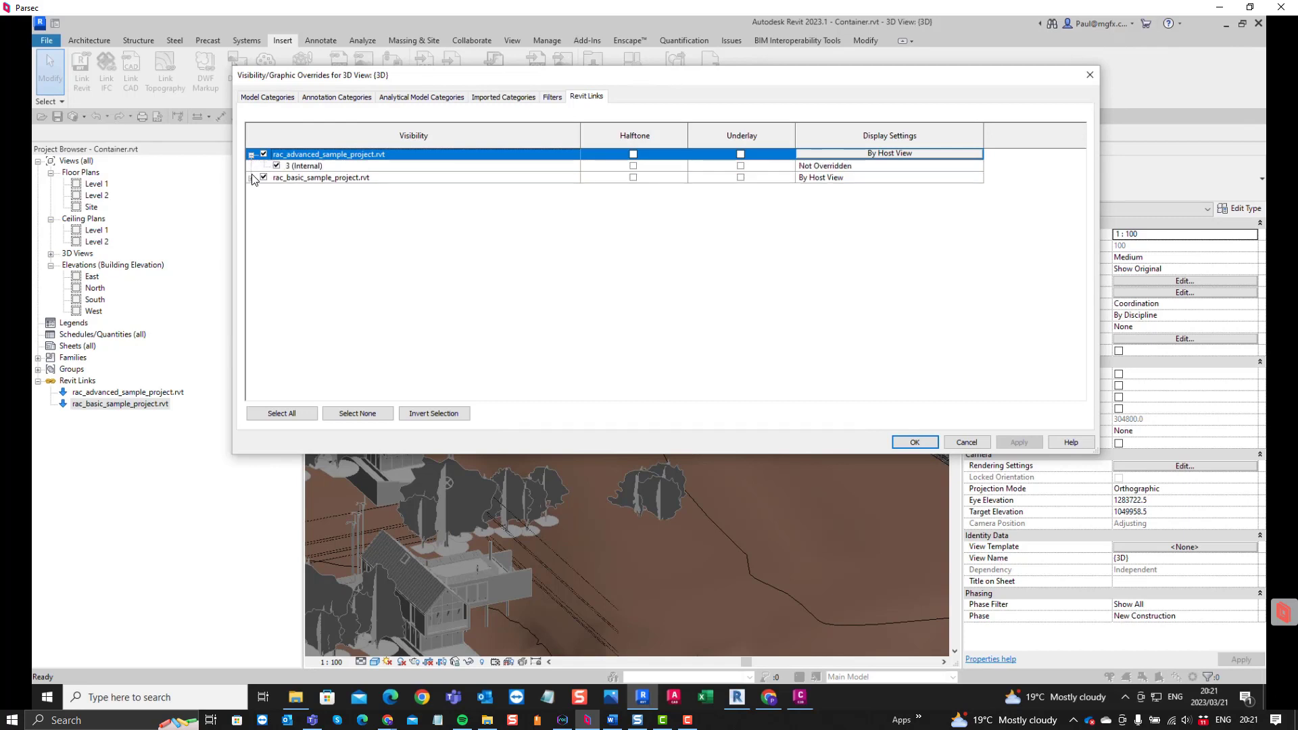
pyautogui.click(251, 178)
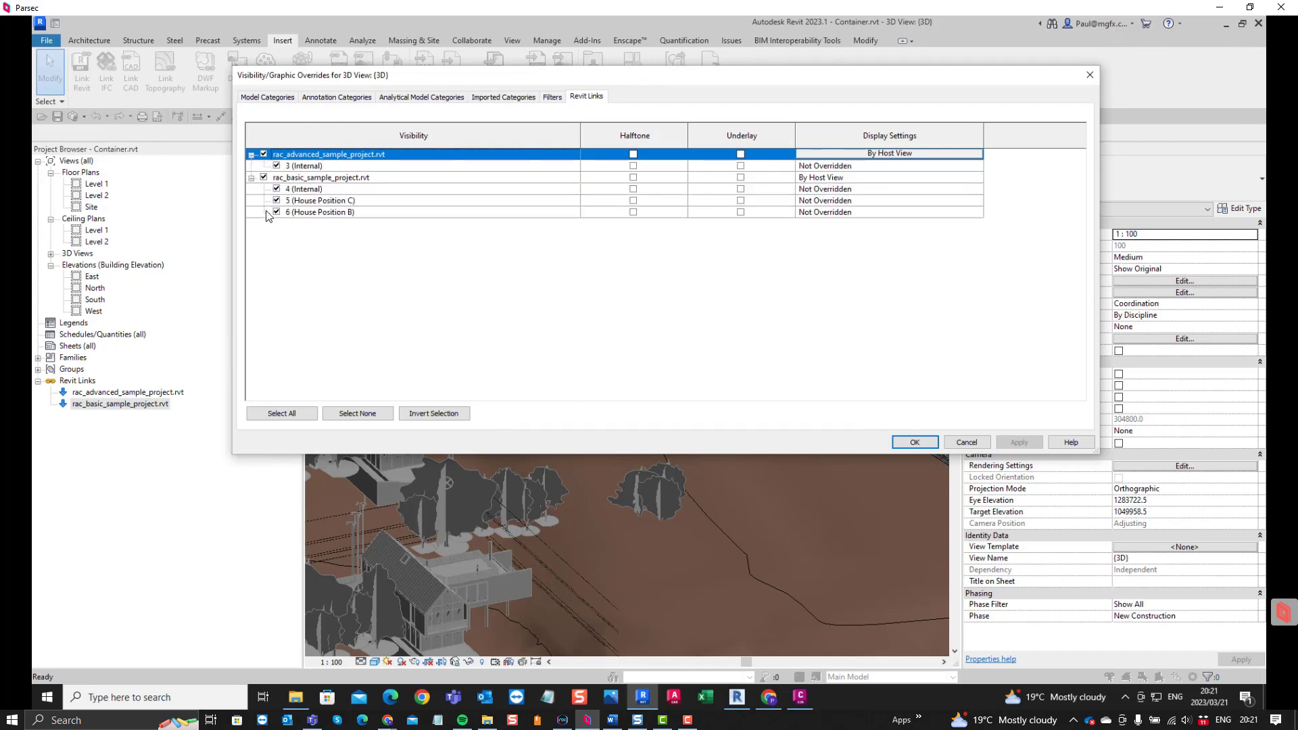
pyautogui.click(317, 192)
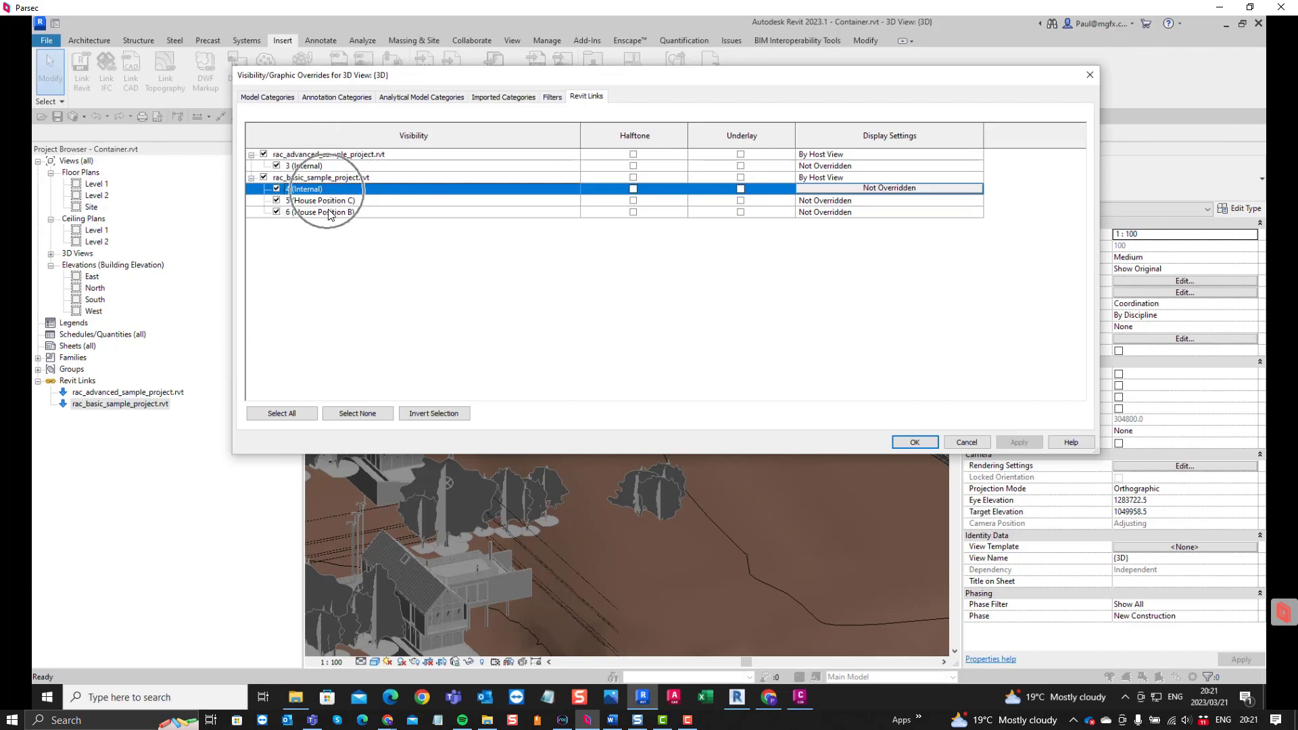
pyautogui.click(328, 202)
pyautogui.keyDown('shift'); pyautogui.click(326, 214); pyautogui.keyUp('shift')
pyautogui.click(327, 212)
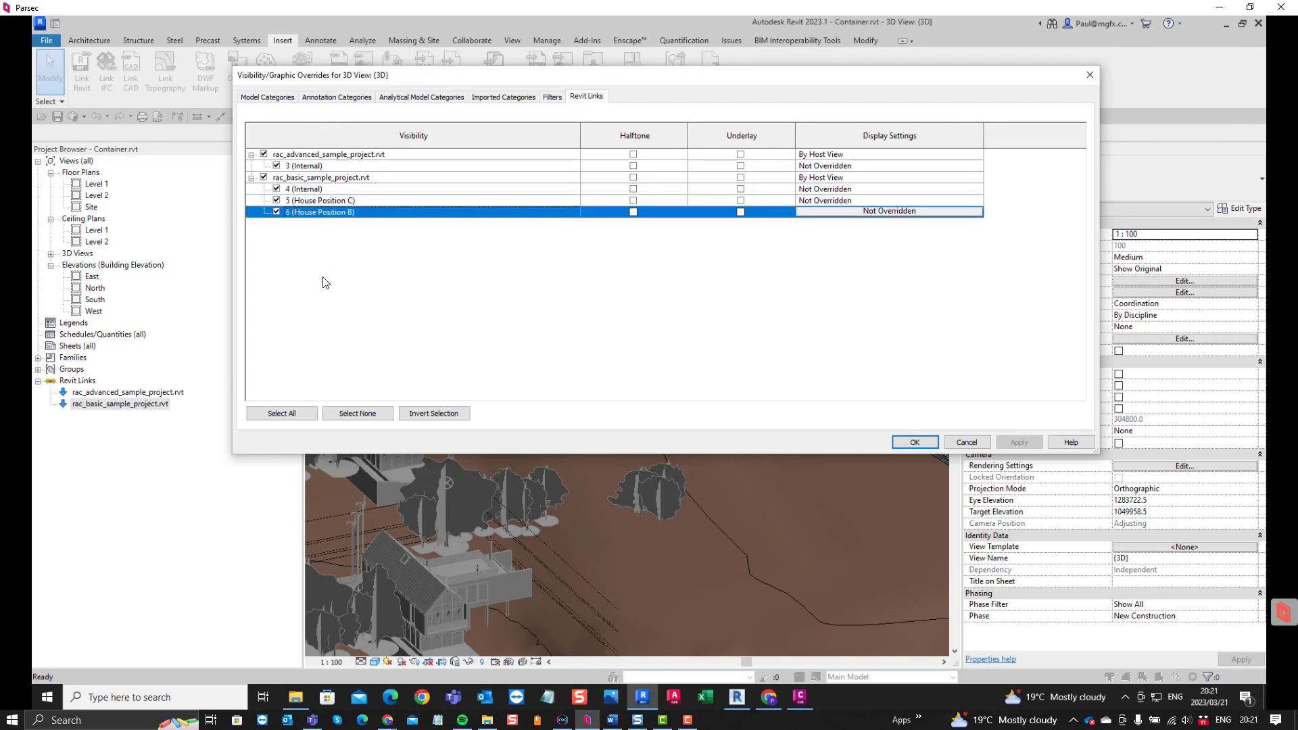
# Hide the House Position B and House Position C instances of rac_basic_sample_project.rvt in the 3D view
pyautogui.click(276, 213)
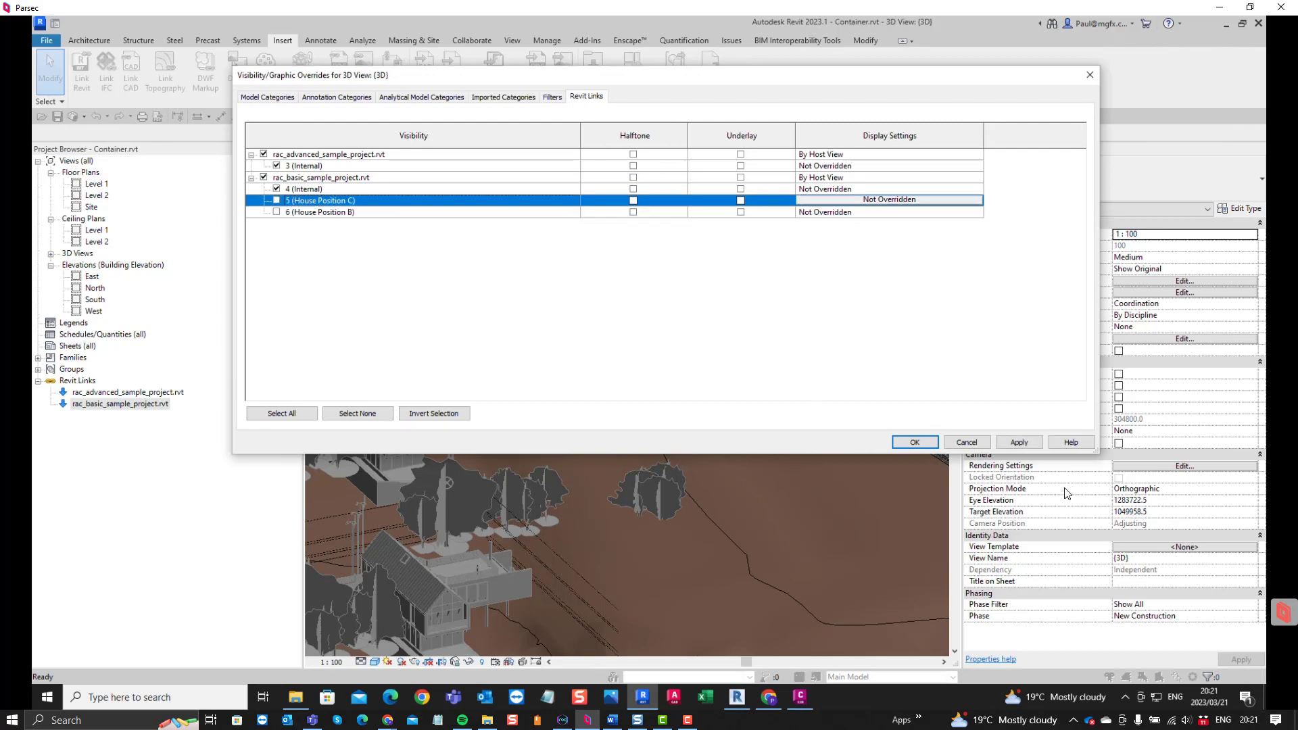
pyautogui.click(914, 442)
pyautogui.scroll(-6, 612, 365)
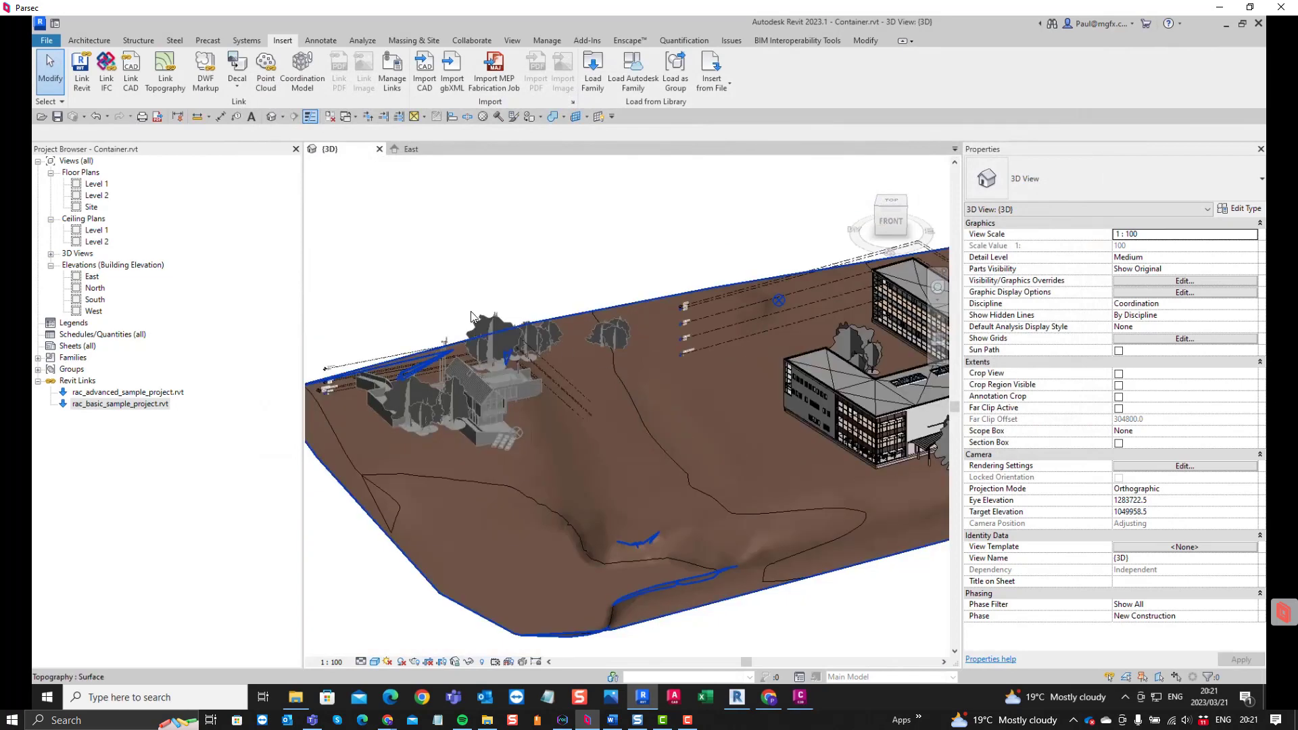
# Show the House Position C instance and hide the Internal instance of rac_basic_sample_project.rvt in the 3D view
pyautogui.press('v')
pyautogui.press('v')
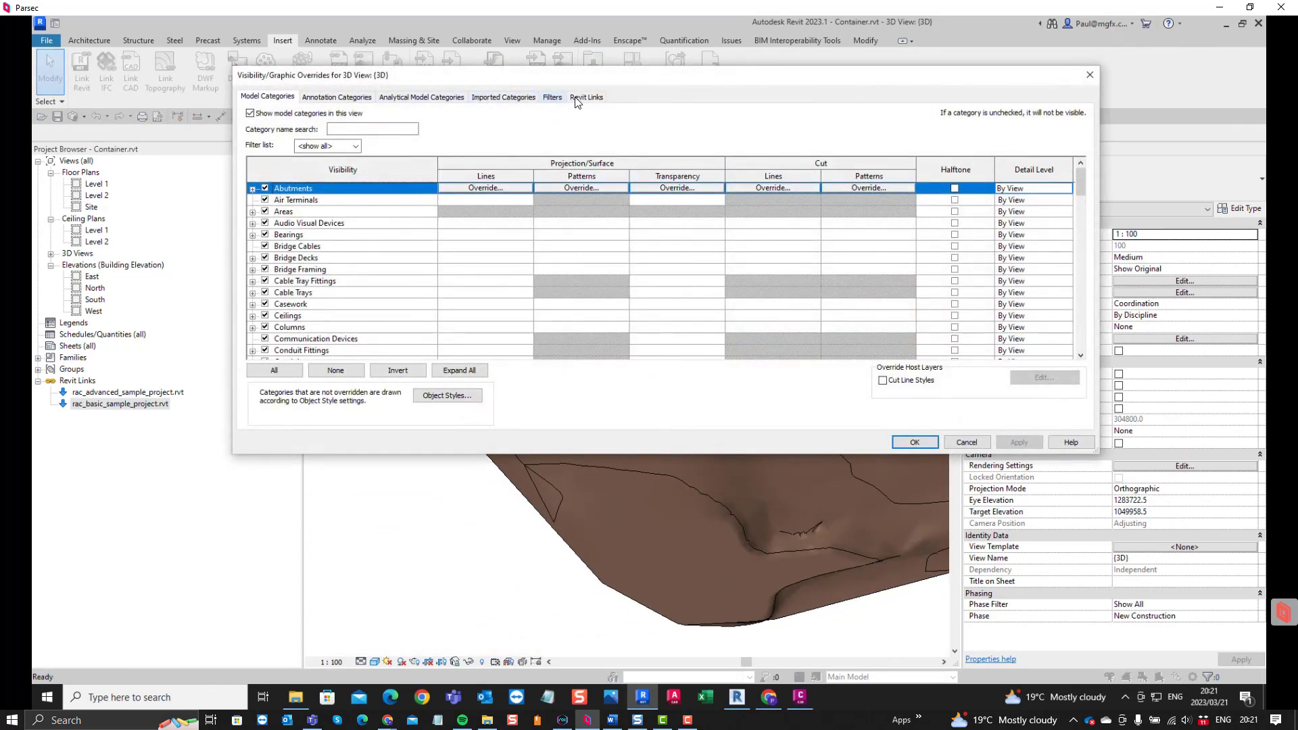
pyautogui.click(594, 100)
pyautogui.click(277, 190)
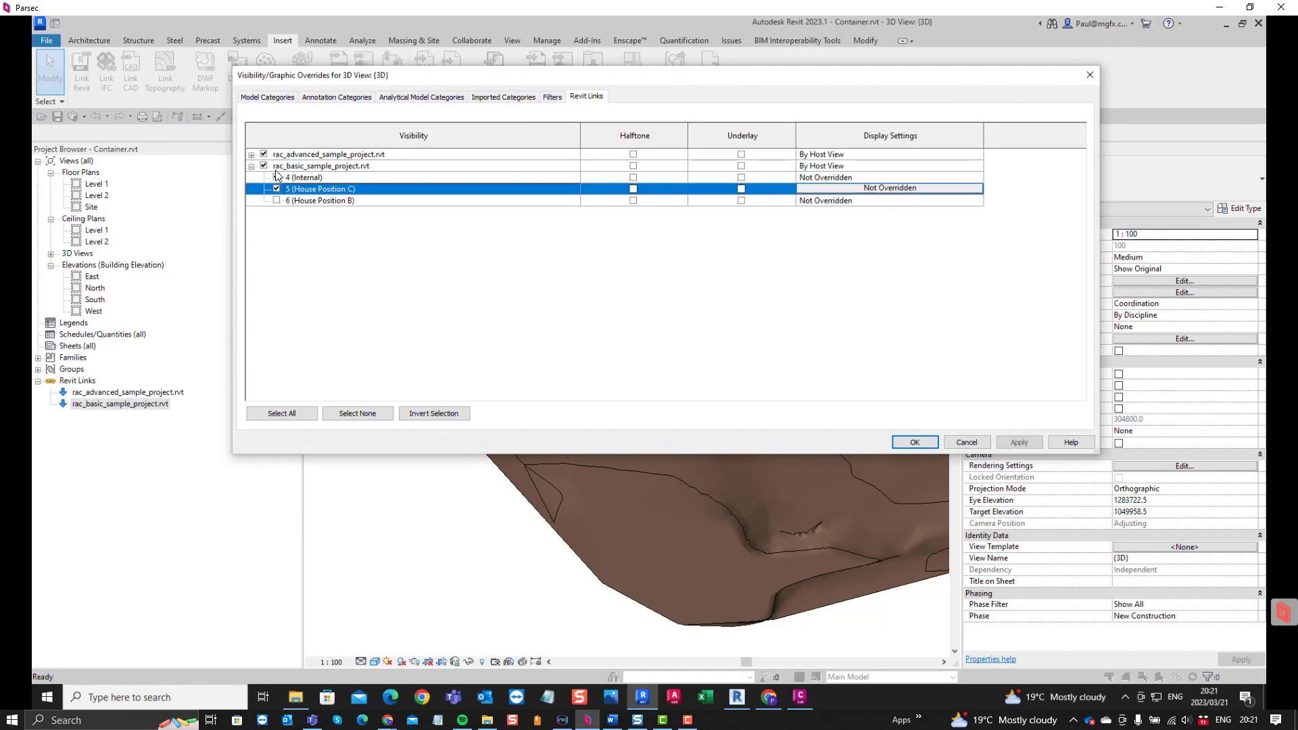
pyautogui.click(277, 177)
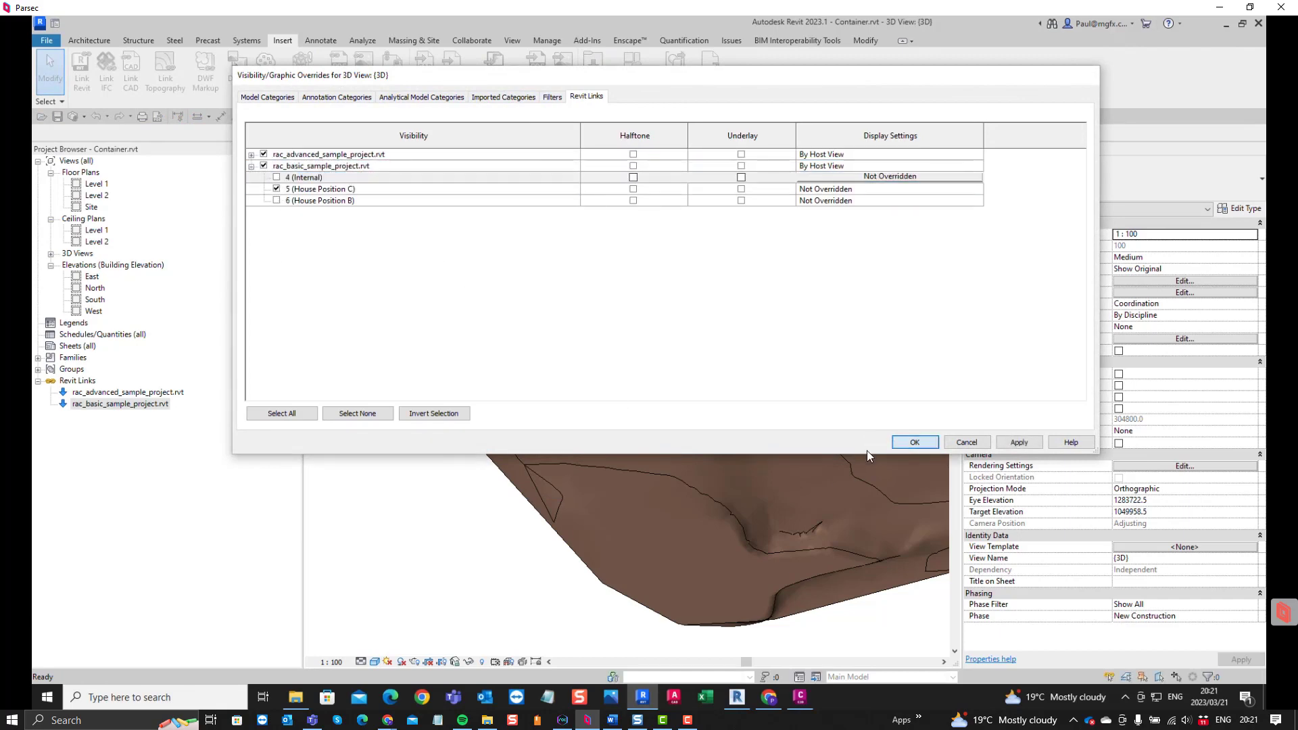
pyautogui.click(914, 442)
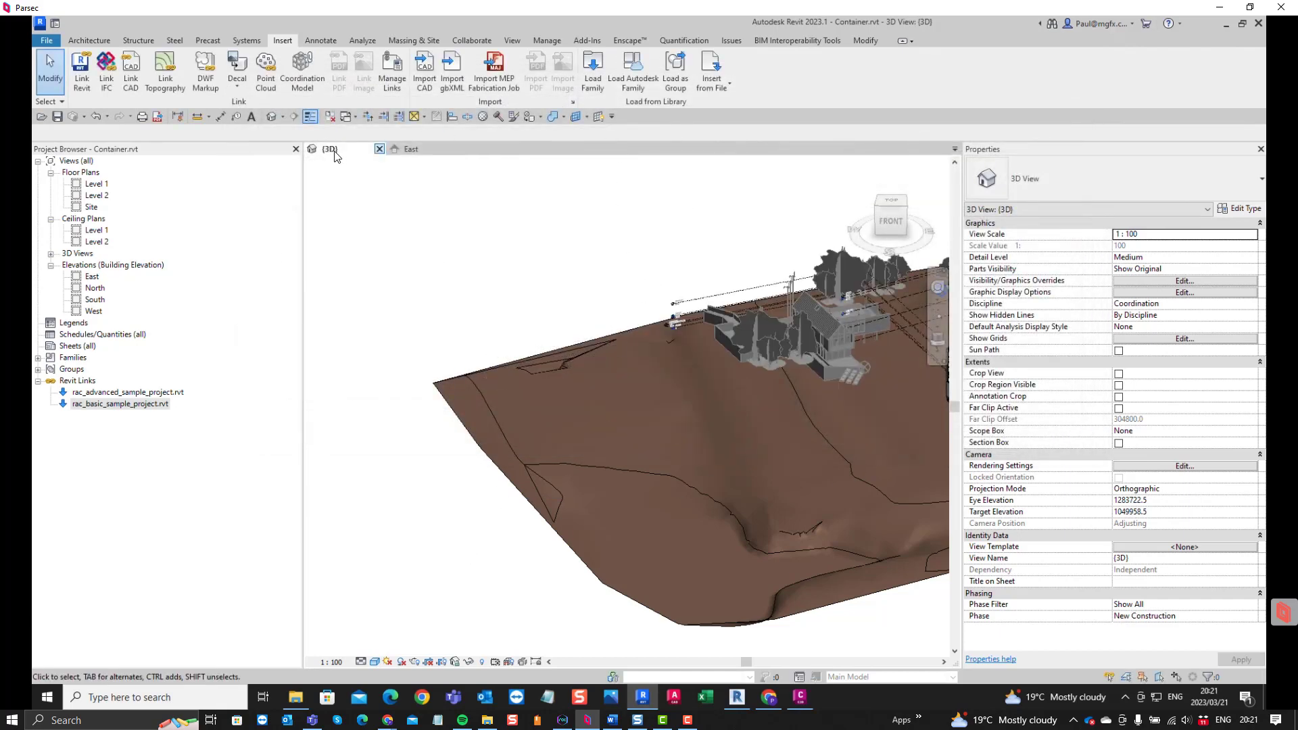
# Make the Internal and House Position B instances of rac_basic_sample_project.rvt visible again in the 3D view
pyautogui.press('v')
pyautogui.press('v')
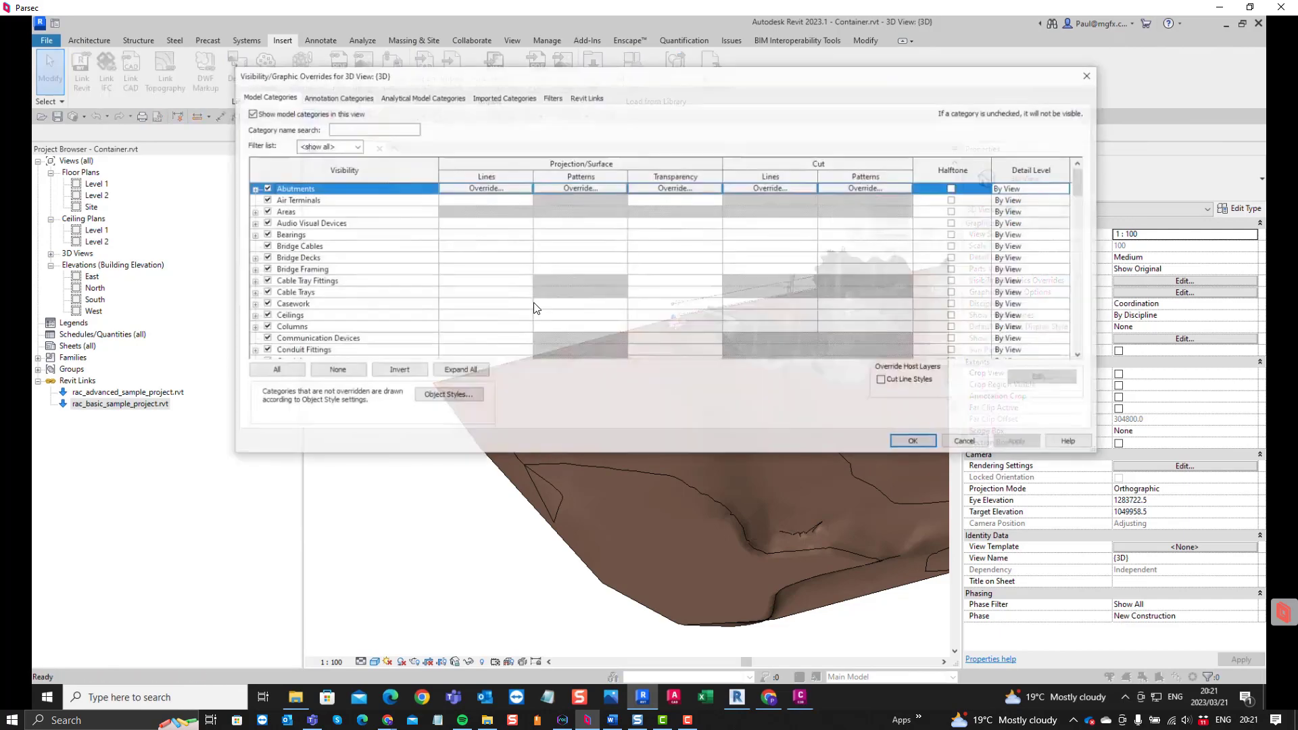
pyautogui.click(585, 97)
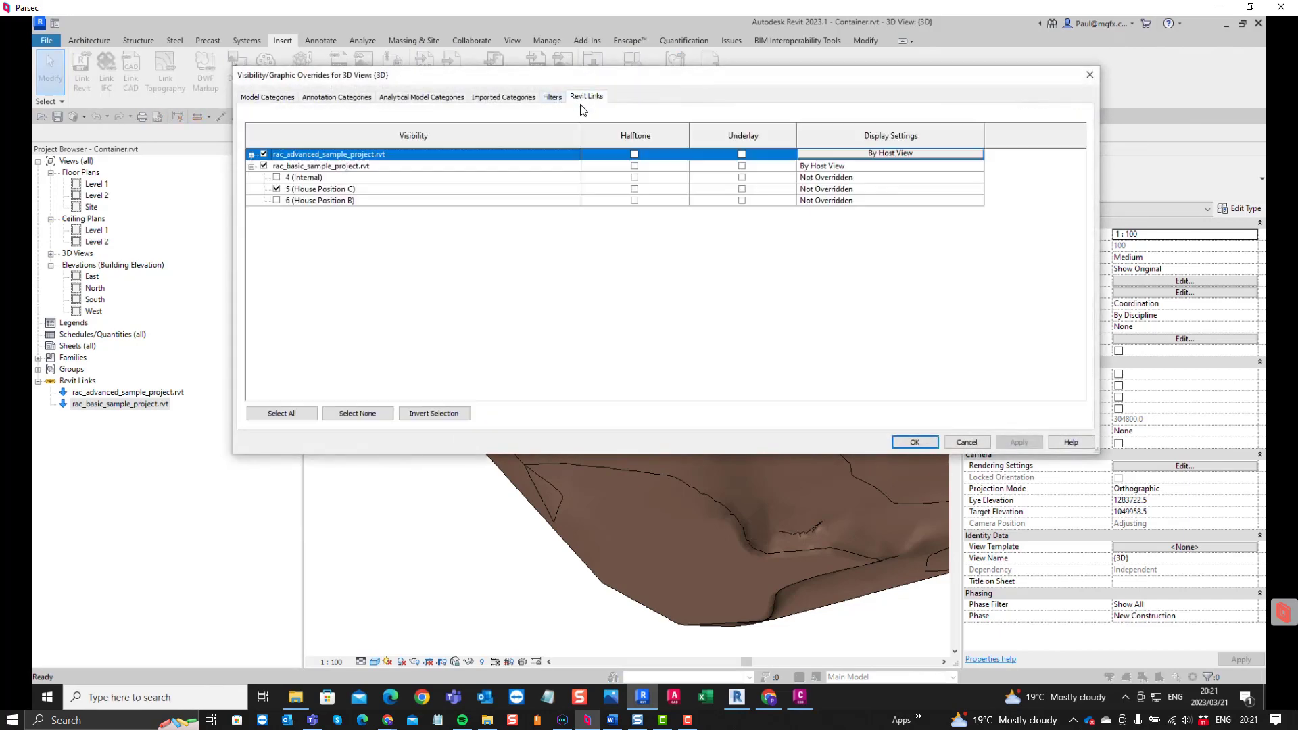
pyautogui.click(276, 178)
pyautogui.click(276, 200)
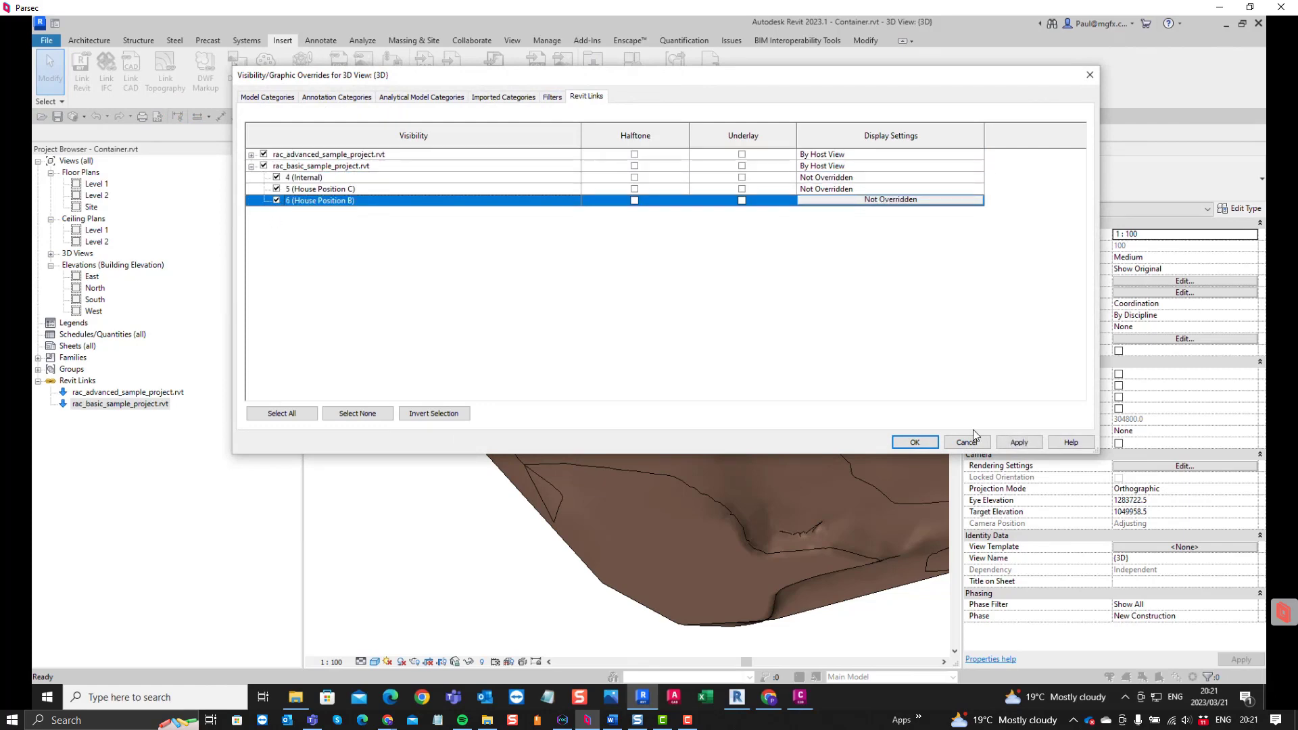
pyautogui.click(923, 439)
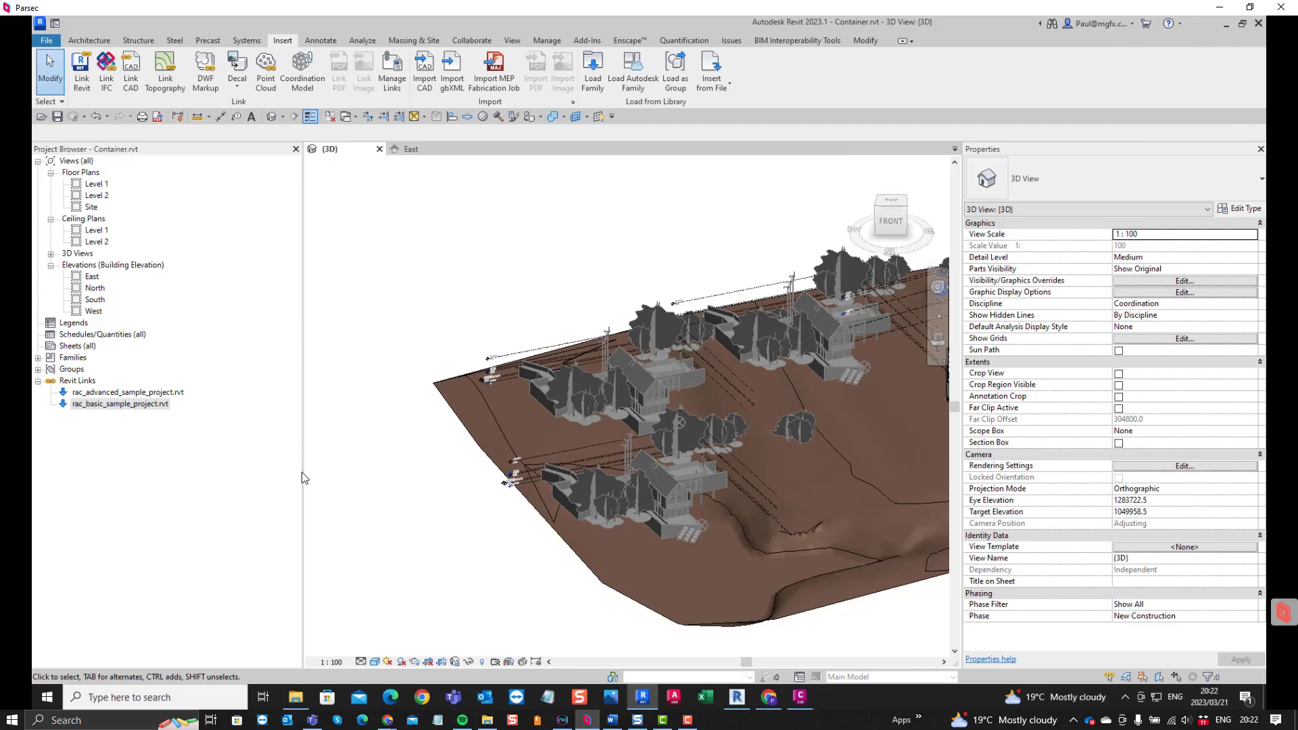
# Inspect the combined site from several sides, checking the positions of the large building and the three houses
pyautogui.keyDown('shift'); pyautogui.moveTo(770, 398); pyautogui.dragTo(629, 467, button='middle'); pyautogui.keyUp('shift')
pyautogui.scroll(-3, 582, 512)
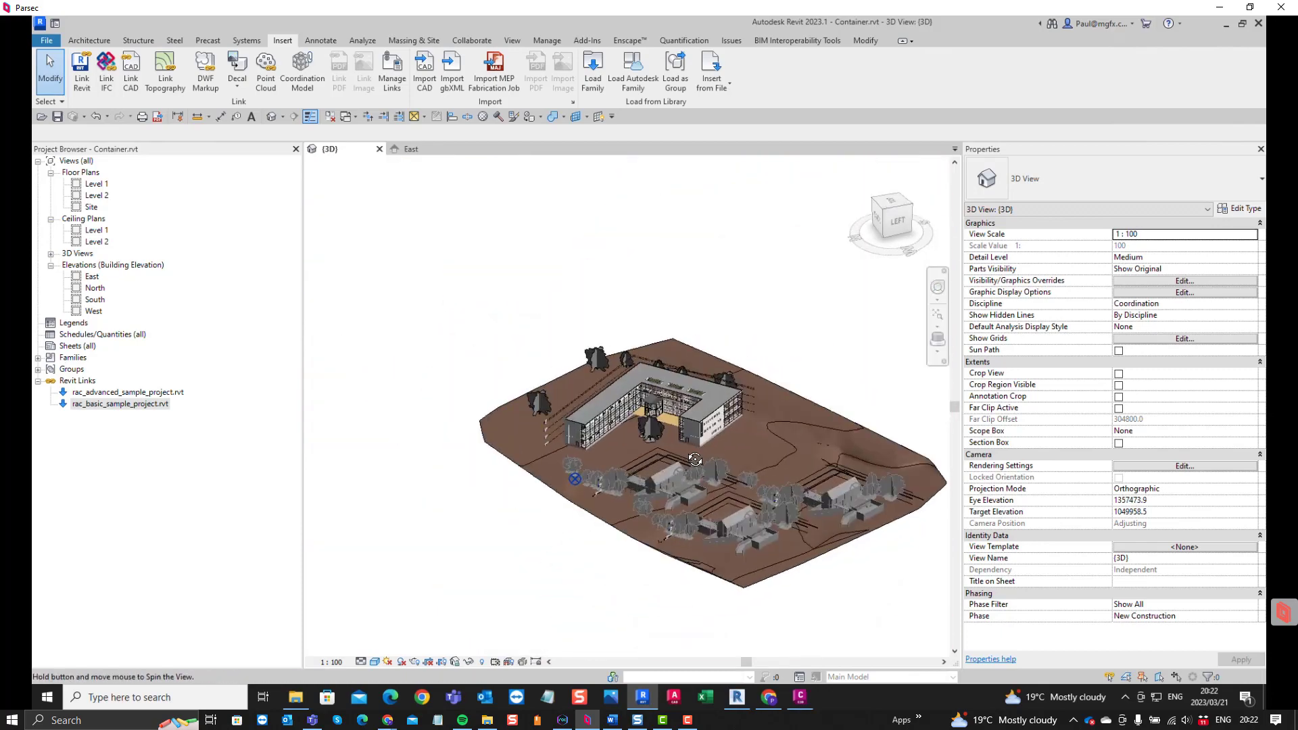
pyautogui.scroll(5, 609, 426)
pyautogui.scroll(-2, 528, 415)
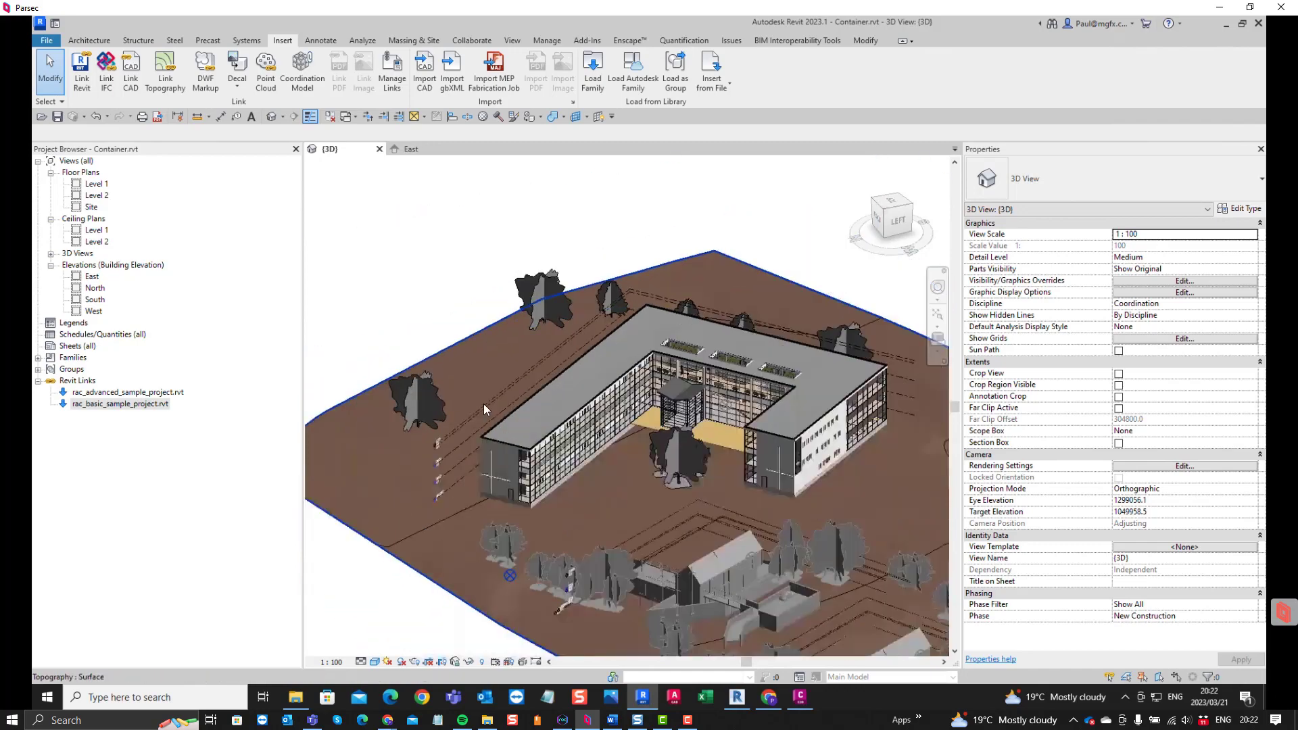
pyautogui.scroll(-1, 720, 493)
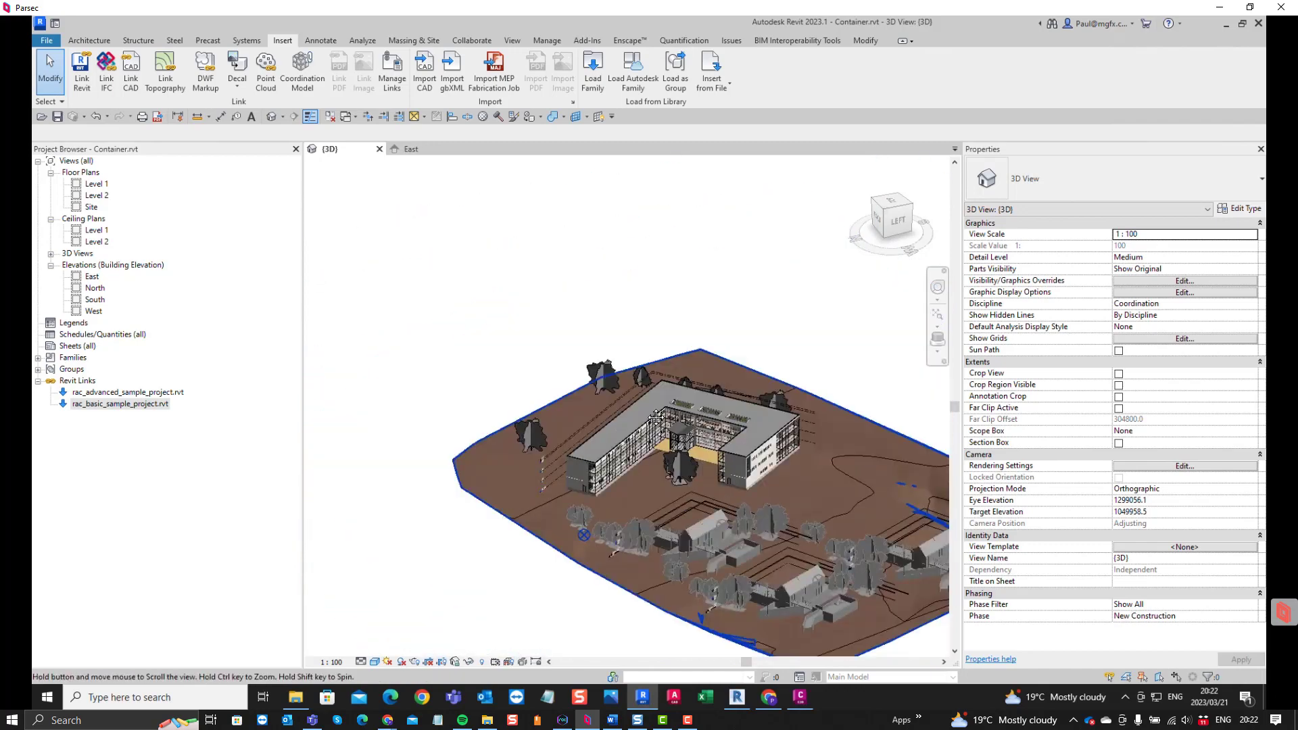
pyautogui.scroll(5, 768, 514)
pyautogui.scroll(-3, 760, 438)
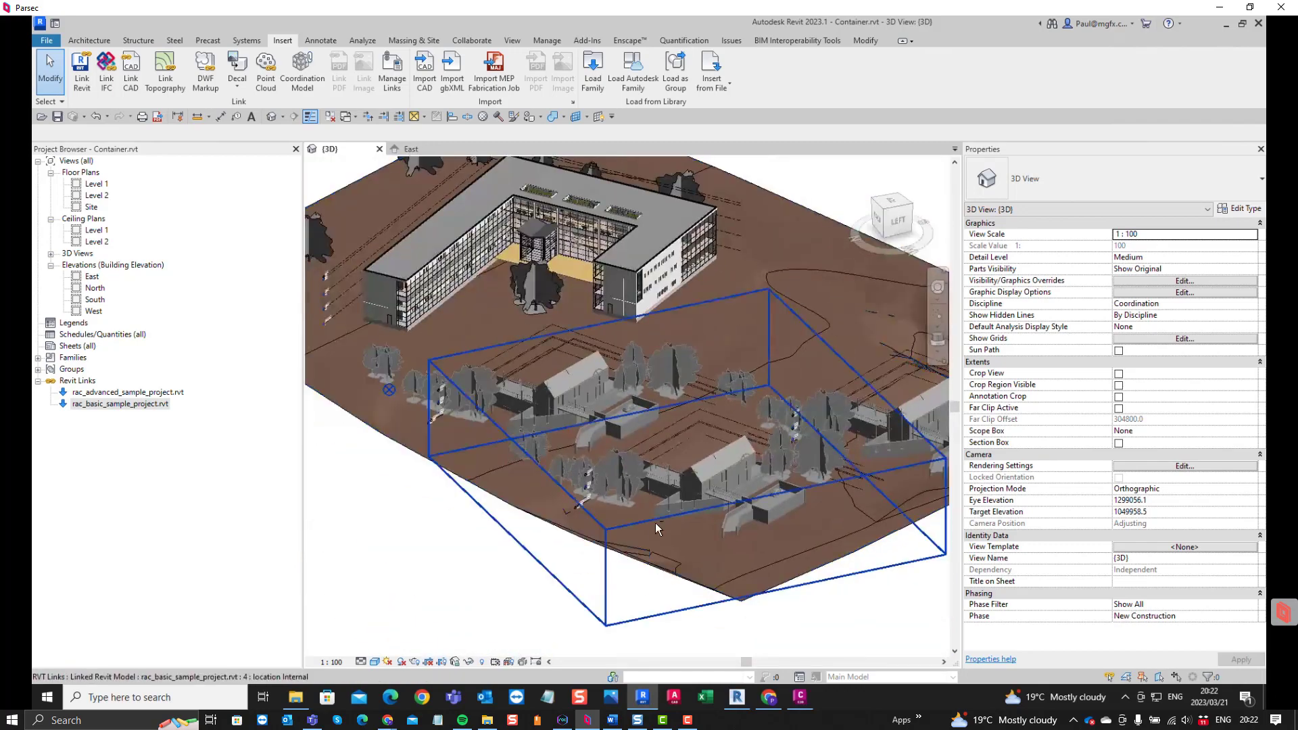
pyautogui.keyDown('shift'); pyautogui.moveTo(656, 522); pyautogui.dragTo(845, 503, button='middle'); pyautogui.keyUp('shift')
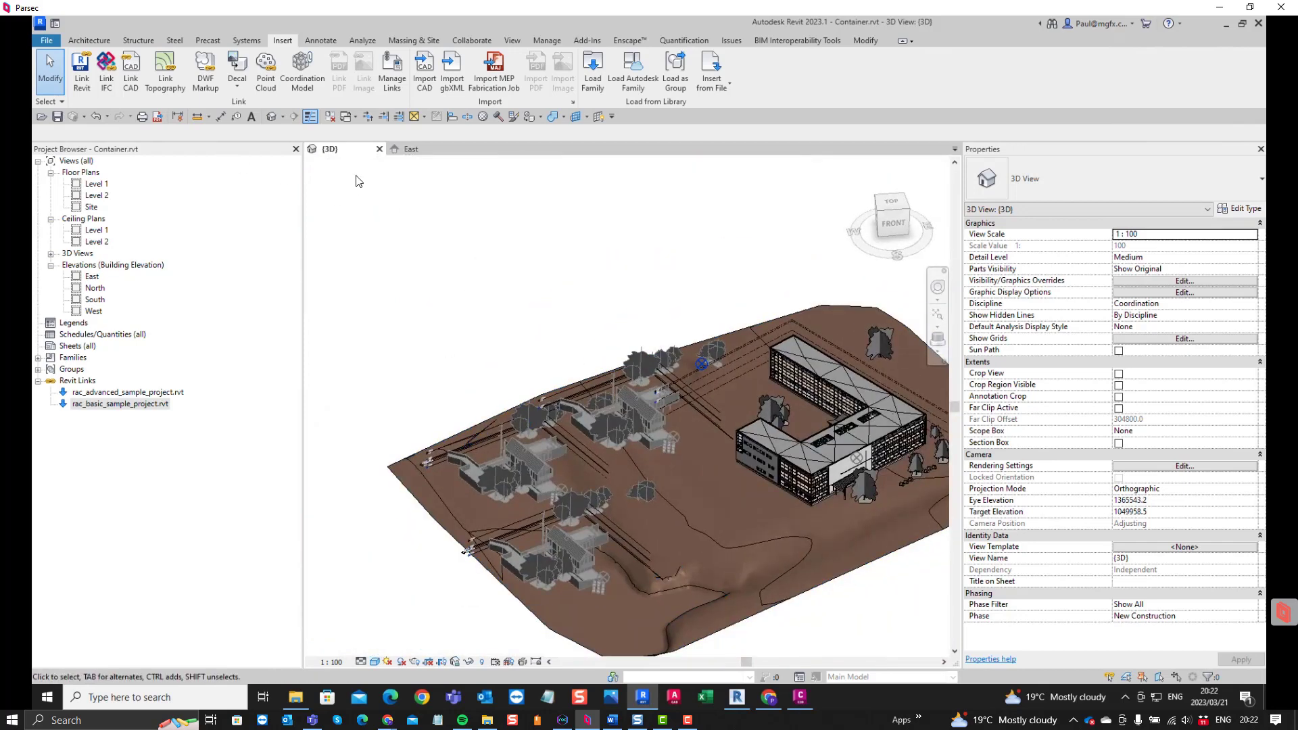
# Save the container model, saving the changed position back to rac_basic_sample_project.rvt, and close the inactive East elevation view
pyautogui.click(57, 116)
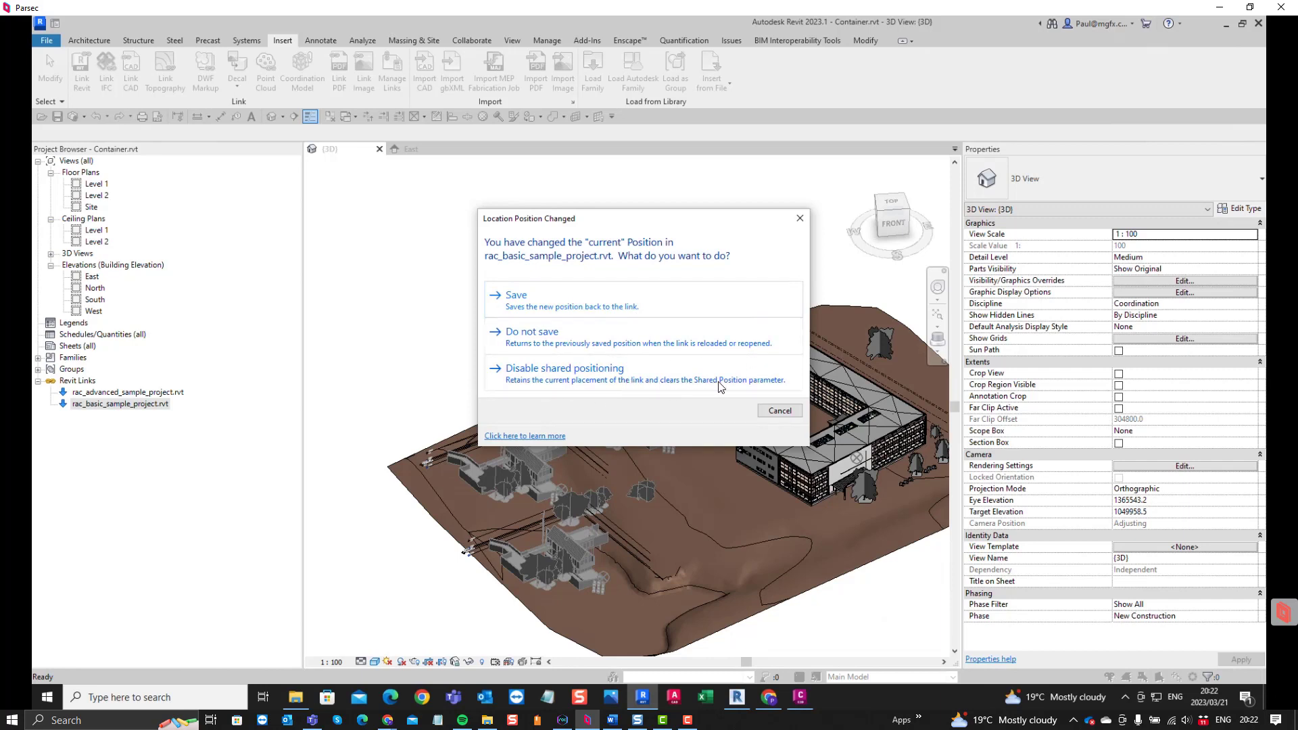
pyautogui.click(564, 300)
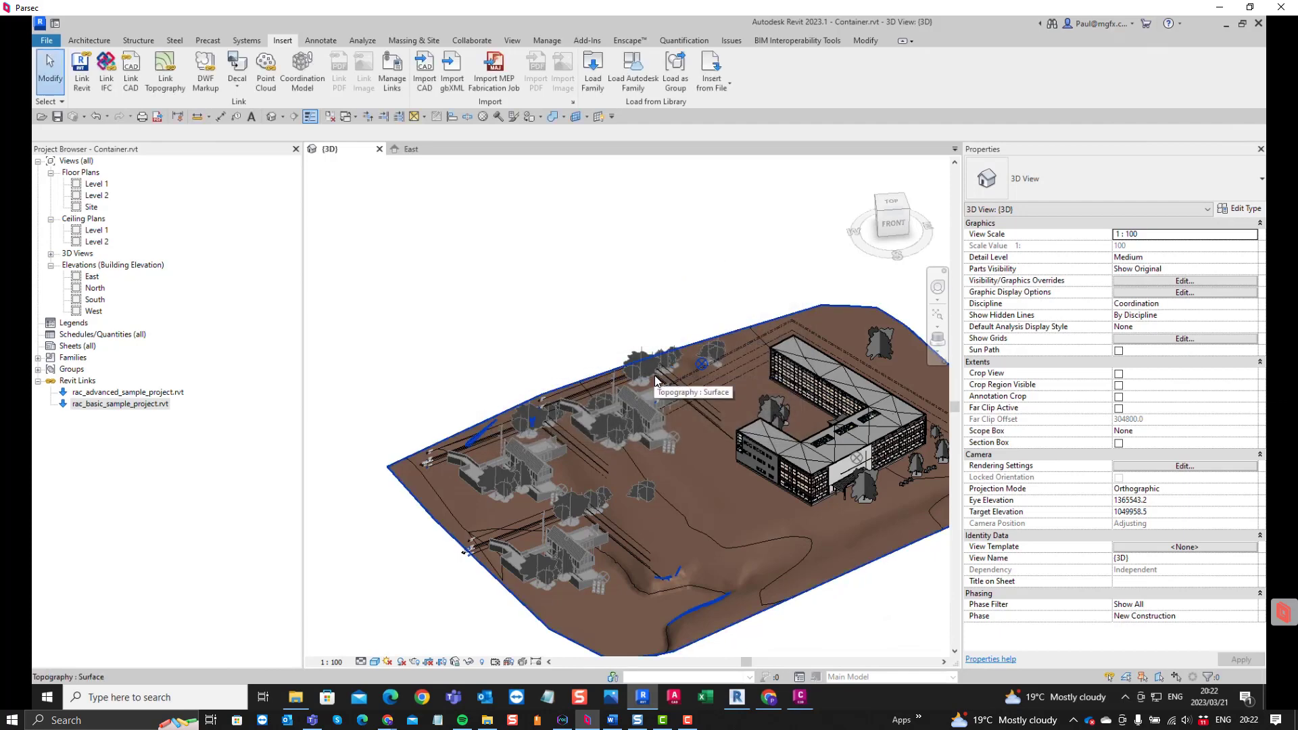
pyautogui.click(330, 118)
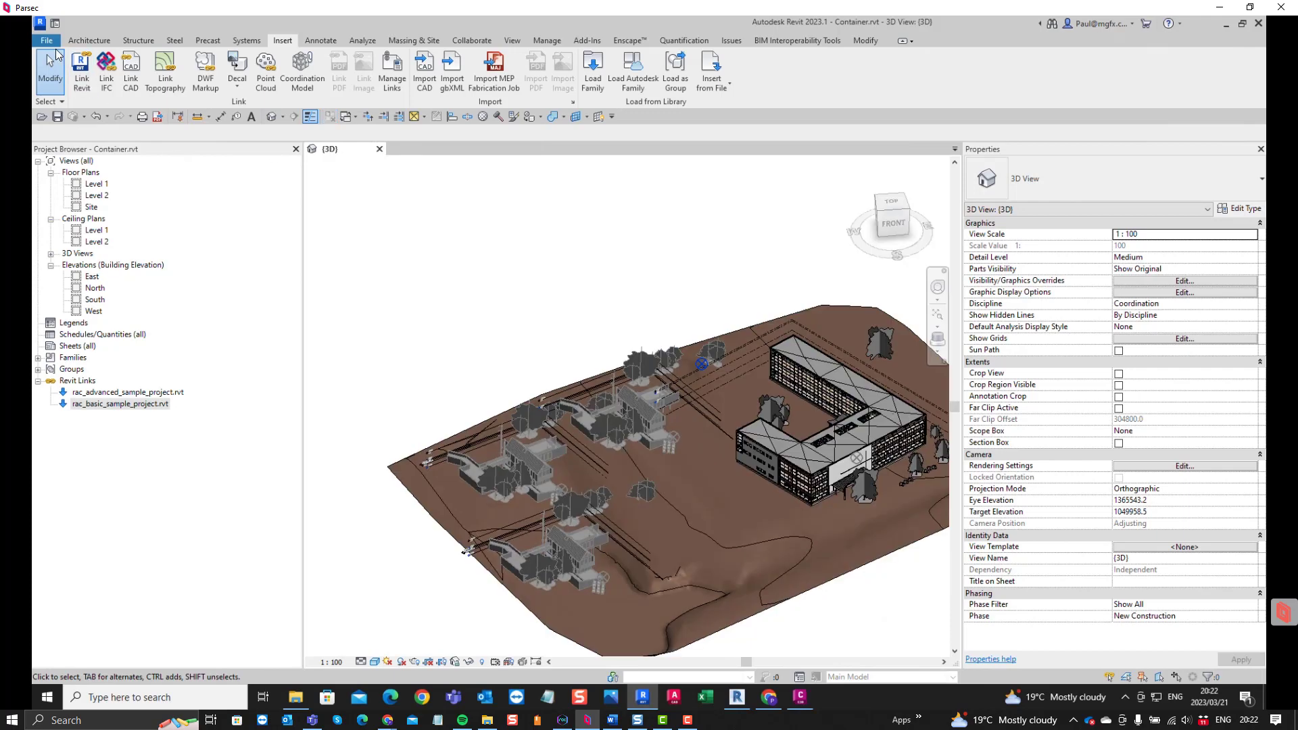
# Open the linked rac_basic_sample_project.rvt for editing, unloading it from the container and ignoring its unresolved reference
pyautogui.click(46, 42)
pyautogui.click(365, 174)
pyautogui.click(117, 405)
pyautogui.rightClick(117, 406)
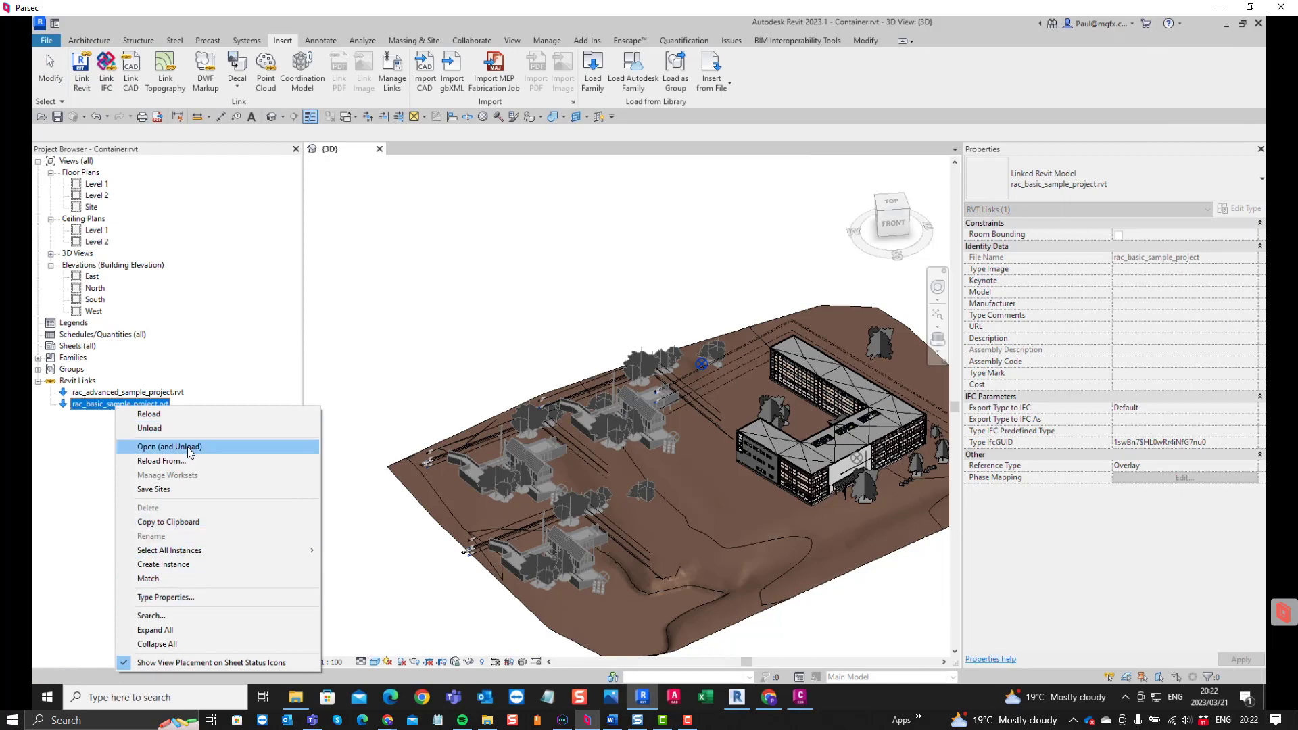
pyautogui.click(188, 448)
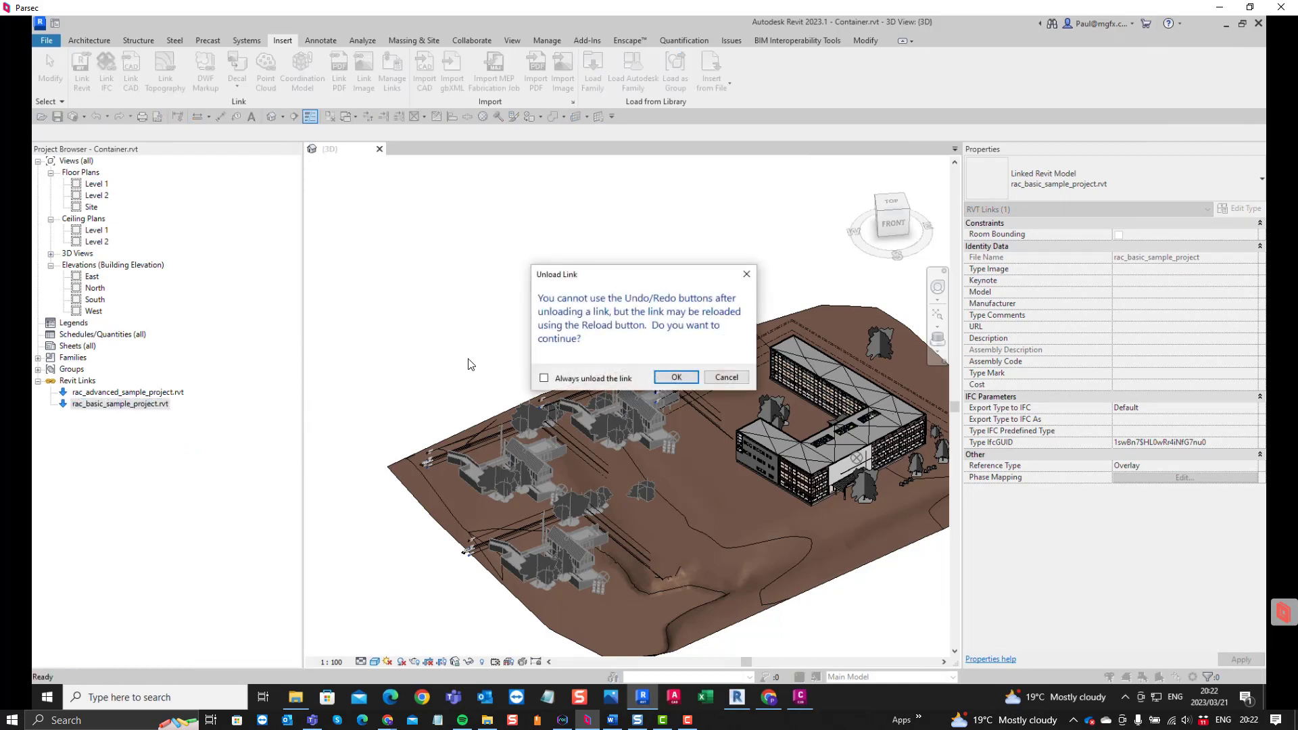
pyautogui.click(663, 376)
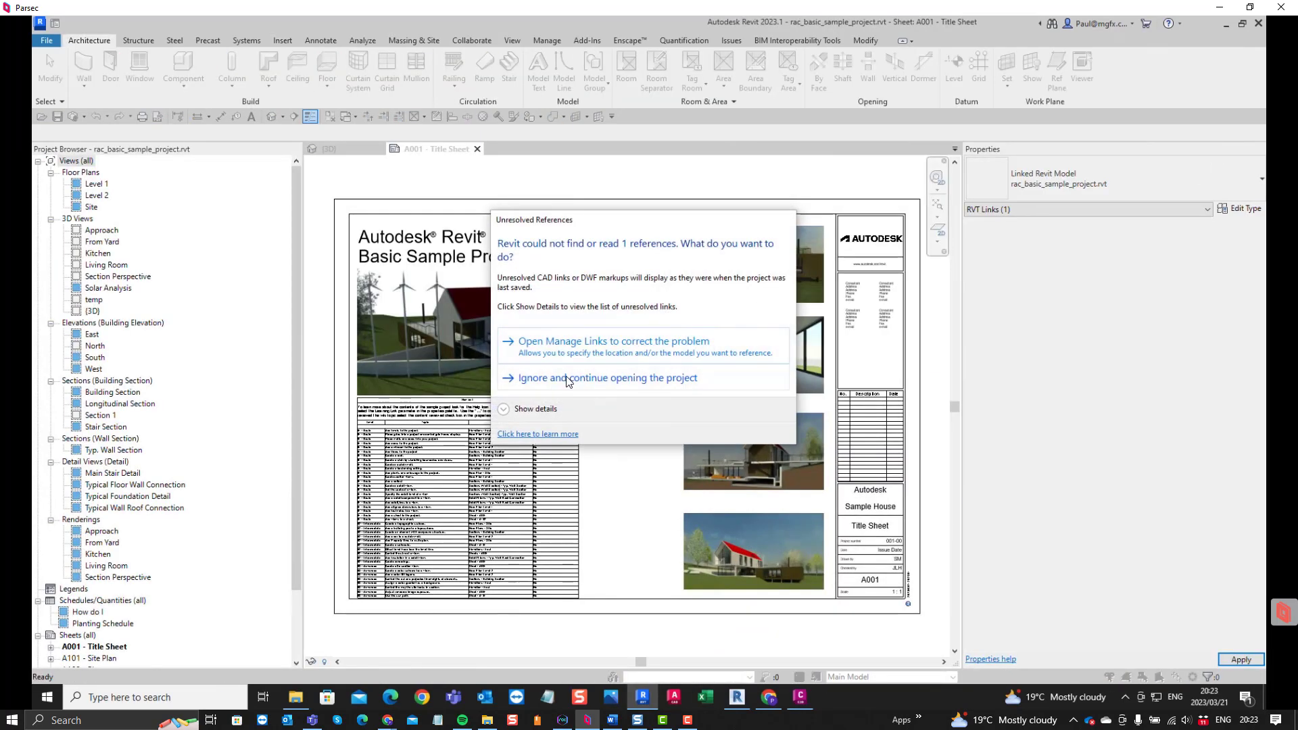
pyautogui.click(579, 380)
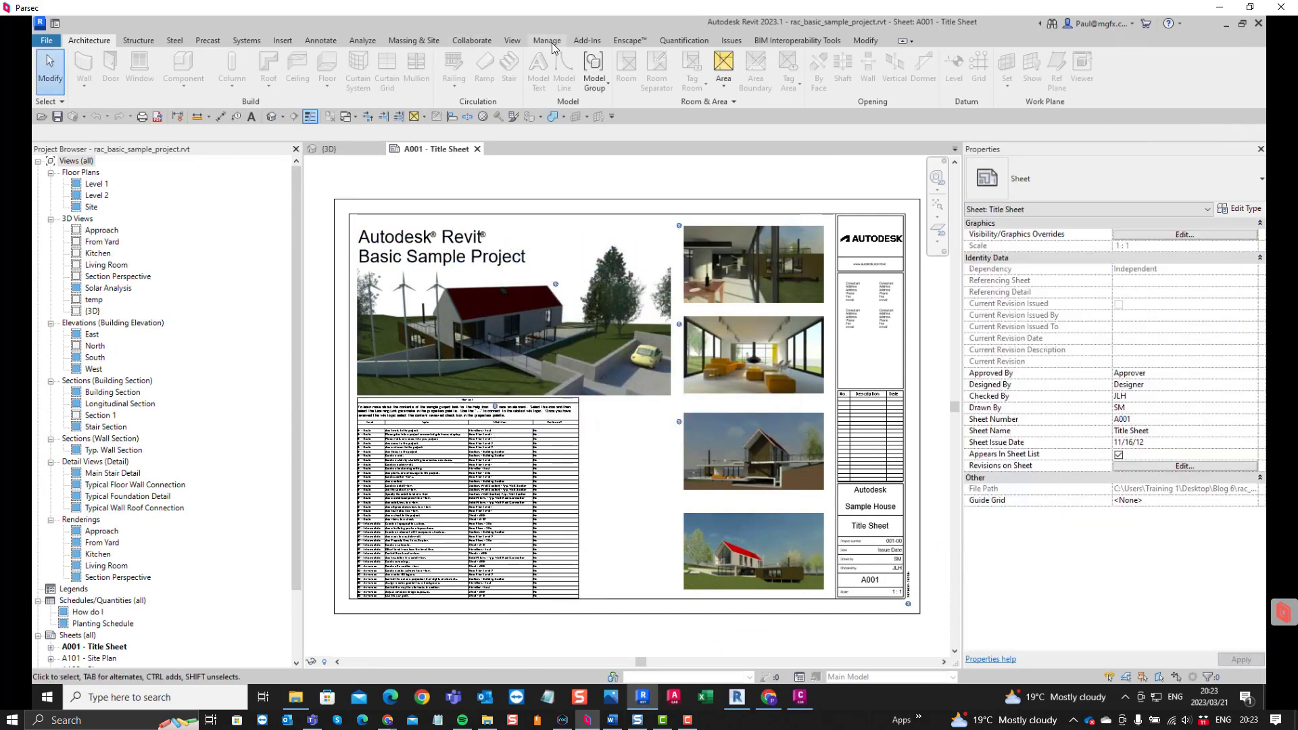
# Check which named sites are defined in the house model's location and site settings
pyautogui.click(549, 42)
pyautogui.click(632, 60)
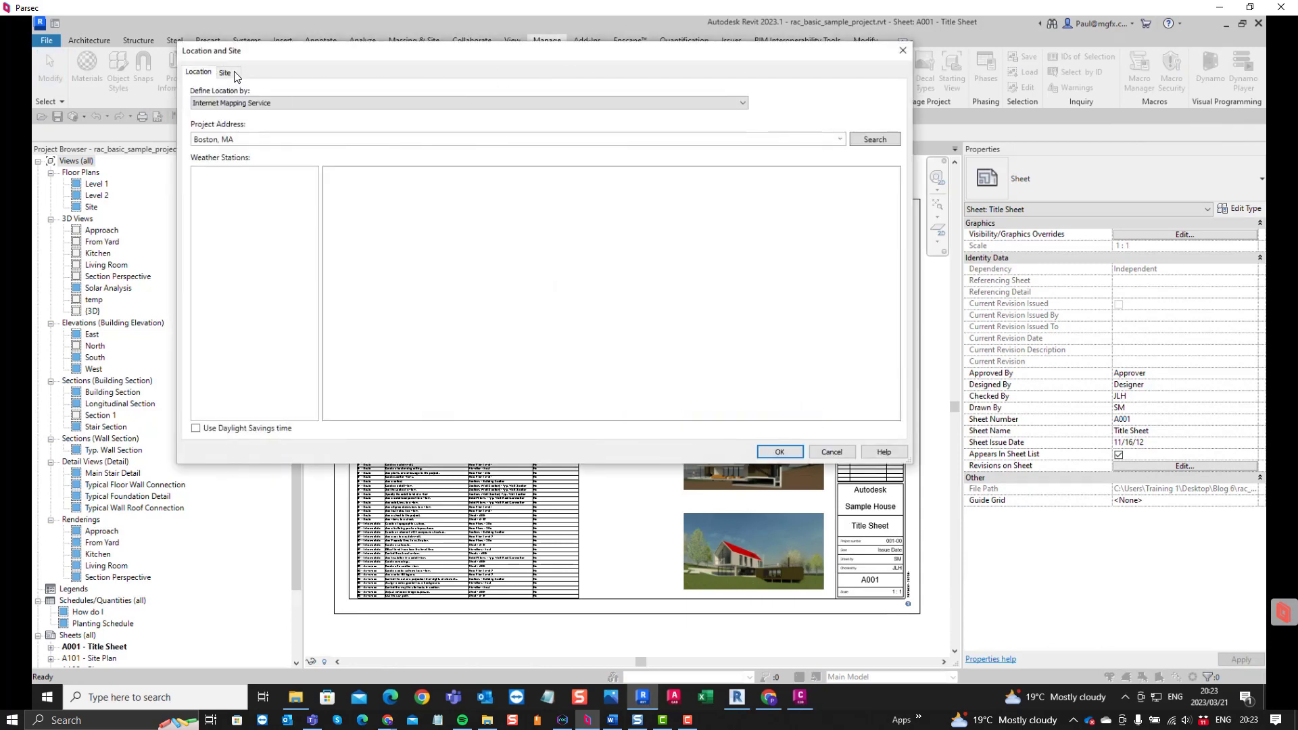
pyautogui.click(233, 73)
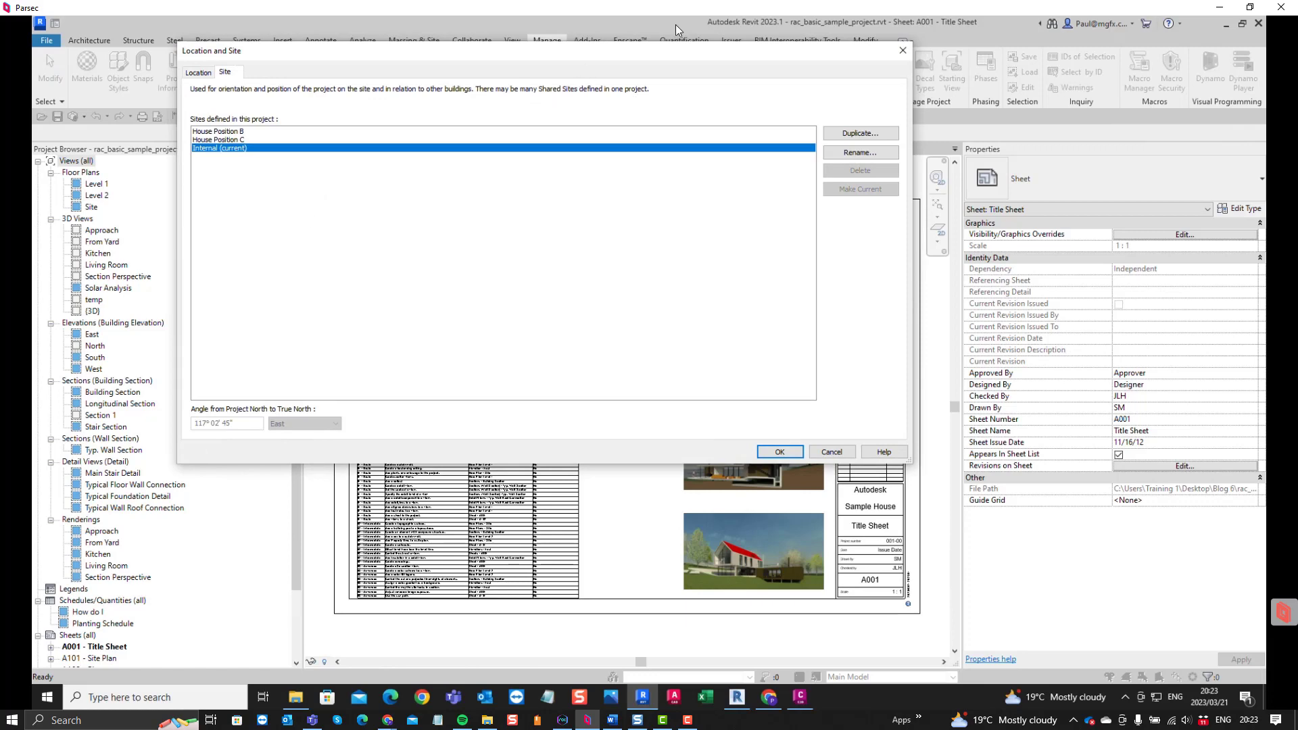
pyautogui.click(903, 50)
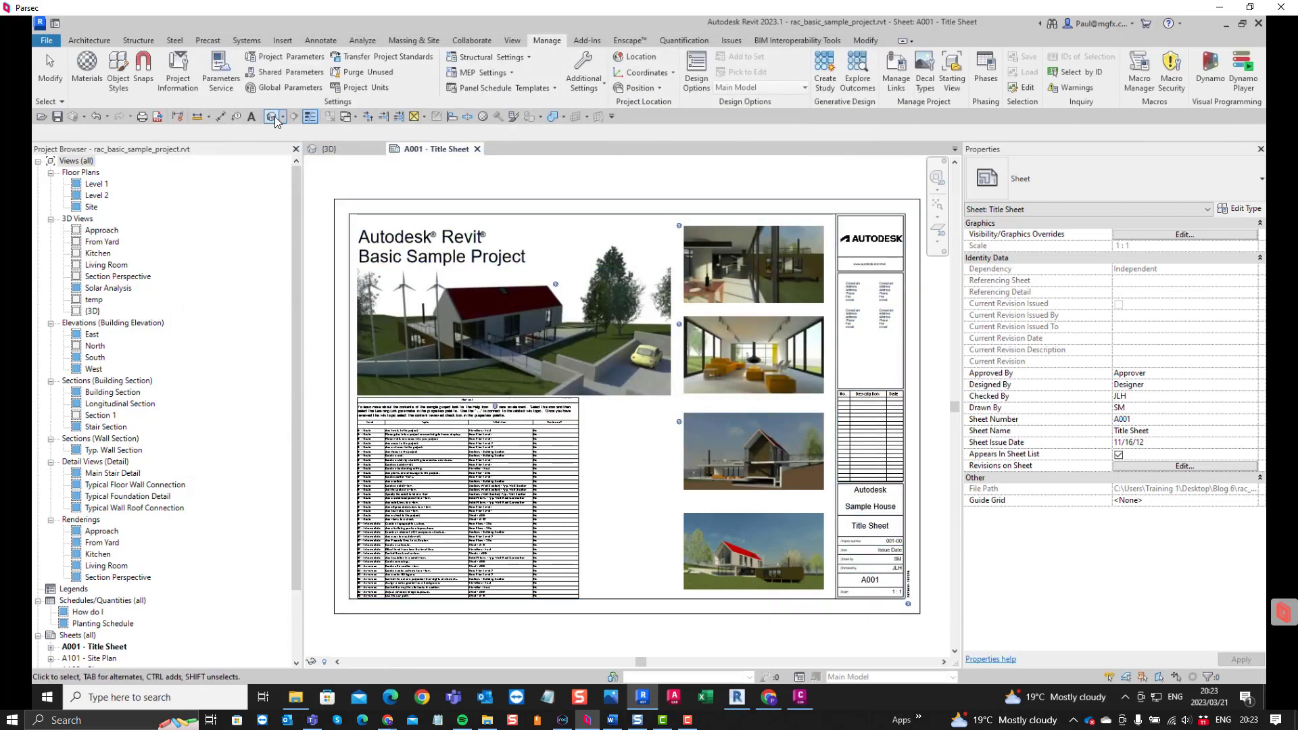
# In the house model's {3D} view, place another Standard Single Window on the upper wall, between the existing windows beneath the skylight
pyautogui.click(271, 117)
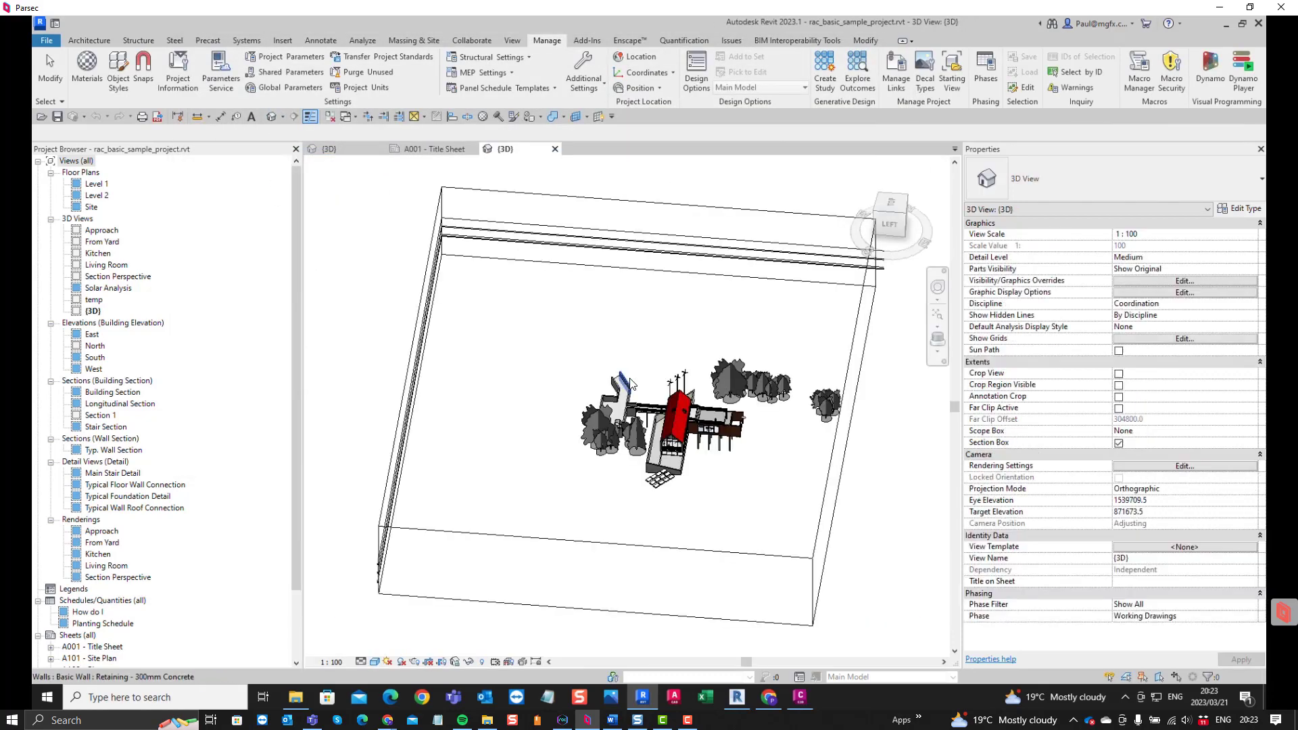
pyautogui.scroll(5, 628, 452)
pyautogui.keyDown('shift'); pyautogui.moveTo(628, 452); pyautogui.dragTo(909, 613, button='middle'); pyautogui.keyUp('shift')
pyautogui.moveTo(744, 560); pyautogui.dragTo(508, 496, button='middle')
pyautogui.scroll(3, 816, 424)
pyautogui.scroll(3, 815, 424)
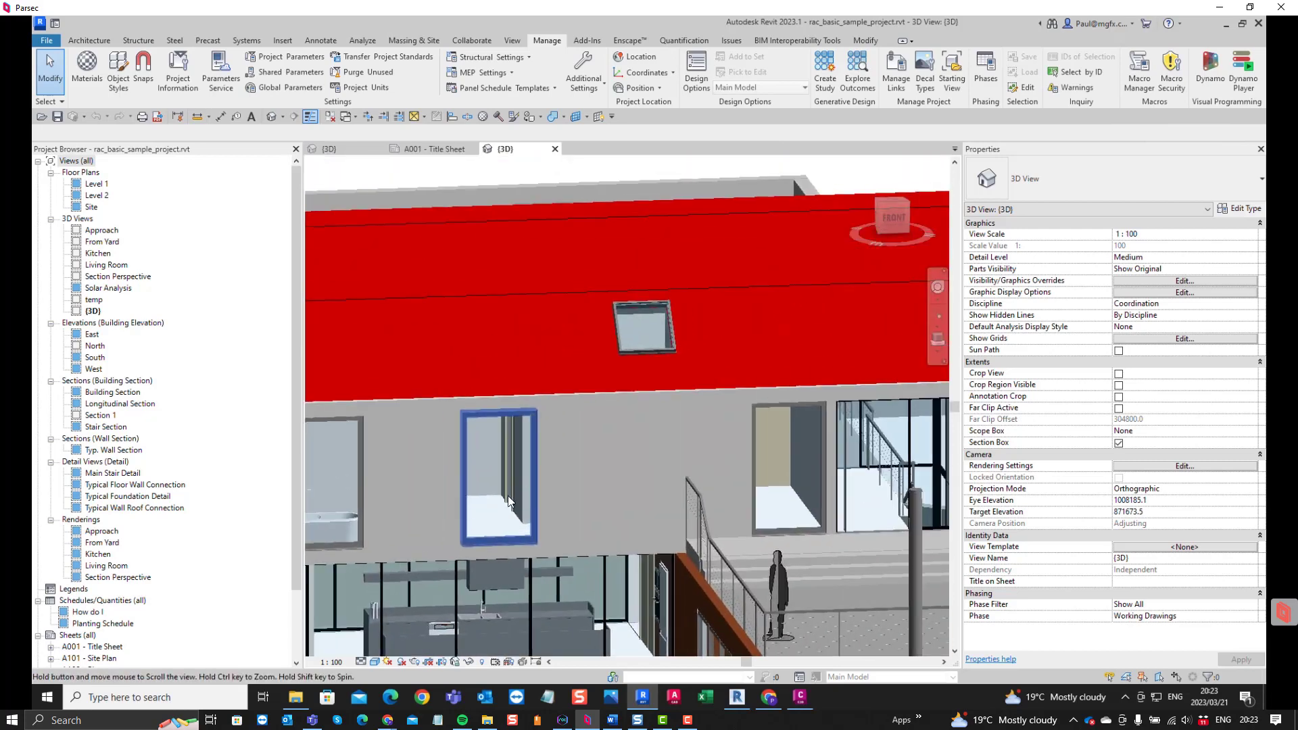
pyautogui.scroll(4, 499, 494)
pyautogui.click(526, 465)
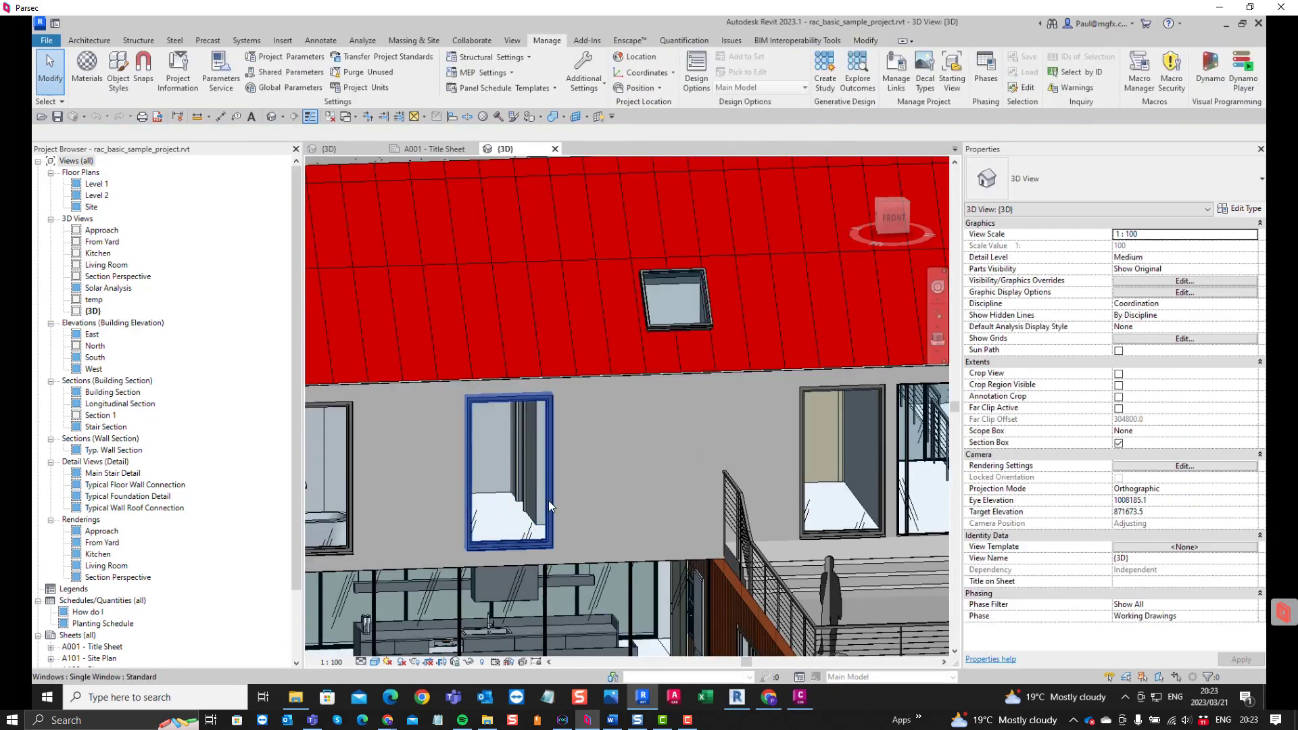
pyautogui.rightClick(551, 499)
pyautogui.click(598, 255)
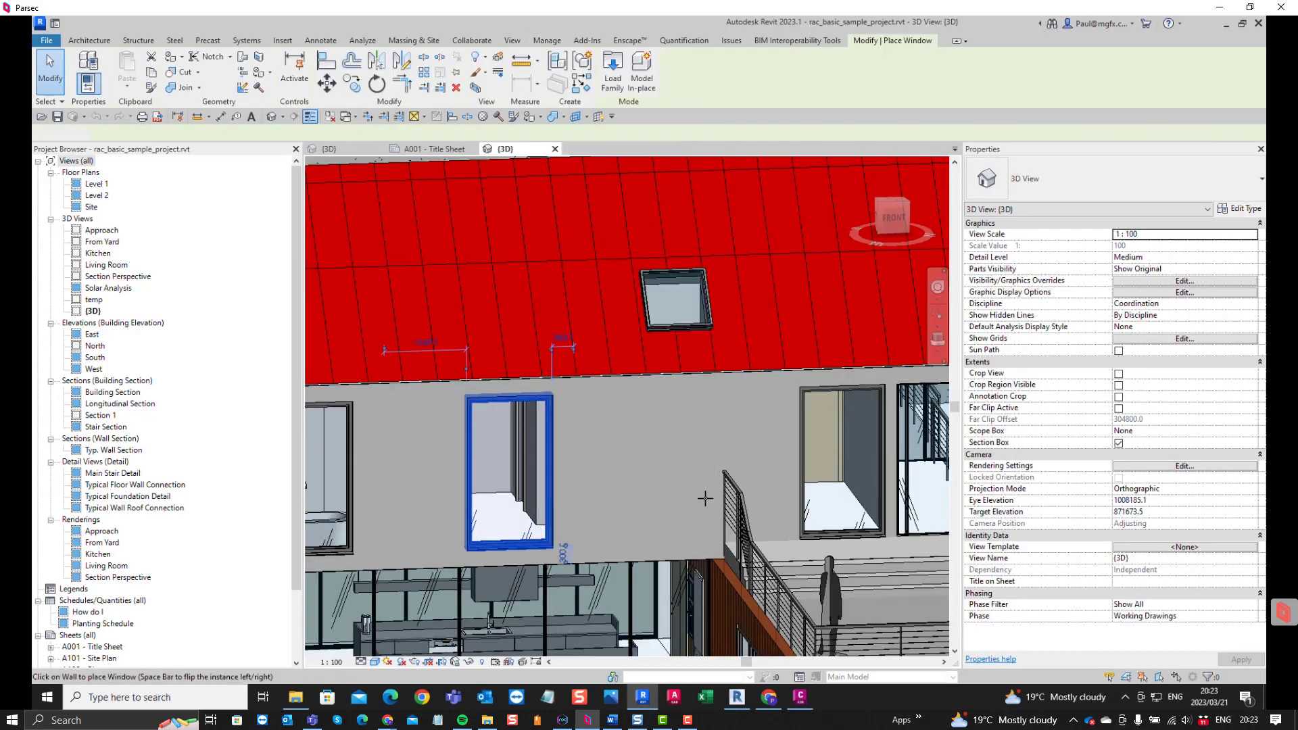
pyautogui.click(659, 467)
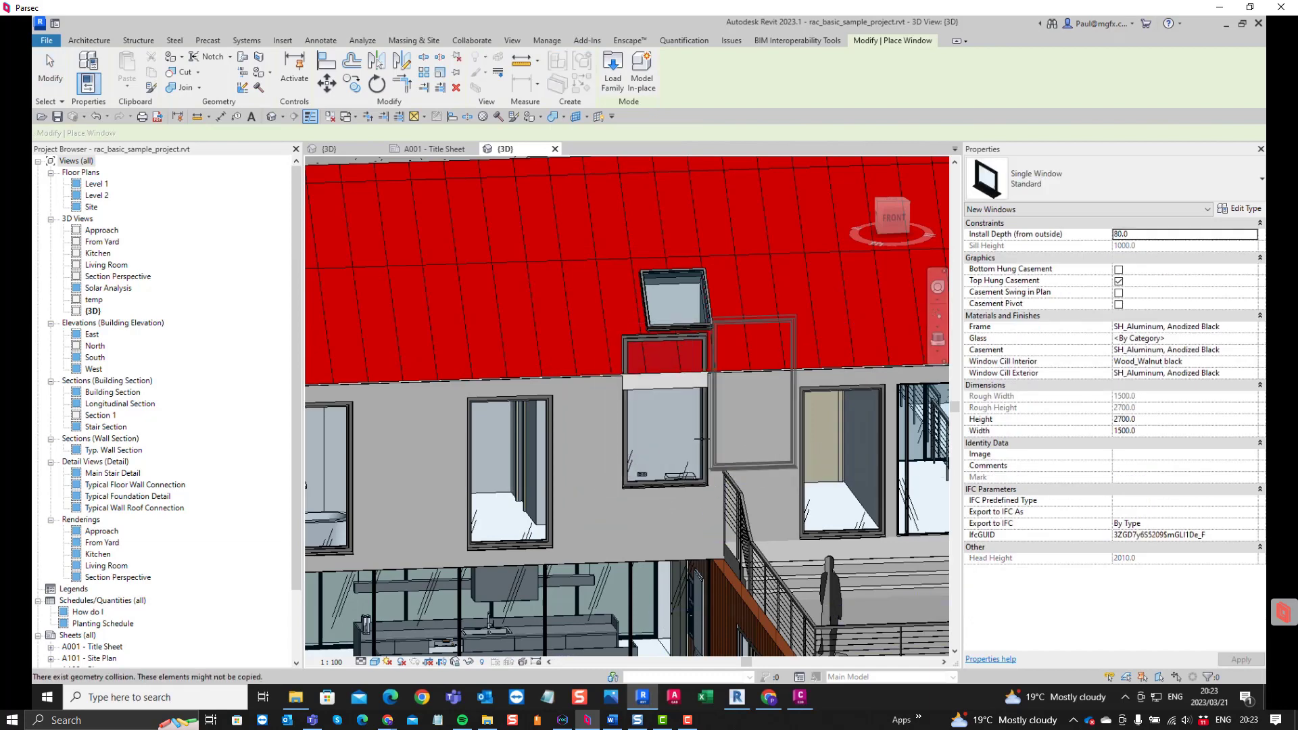
pyautogui.press('Escape')
pyautogui.press('Escape')
# Move the new window down within the upper wall to a sill height of about 200 mm
pyautogui.scroll(-3, 695, 447)
pyautogui.scroll(5, 683, 468)
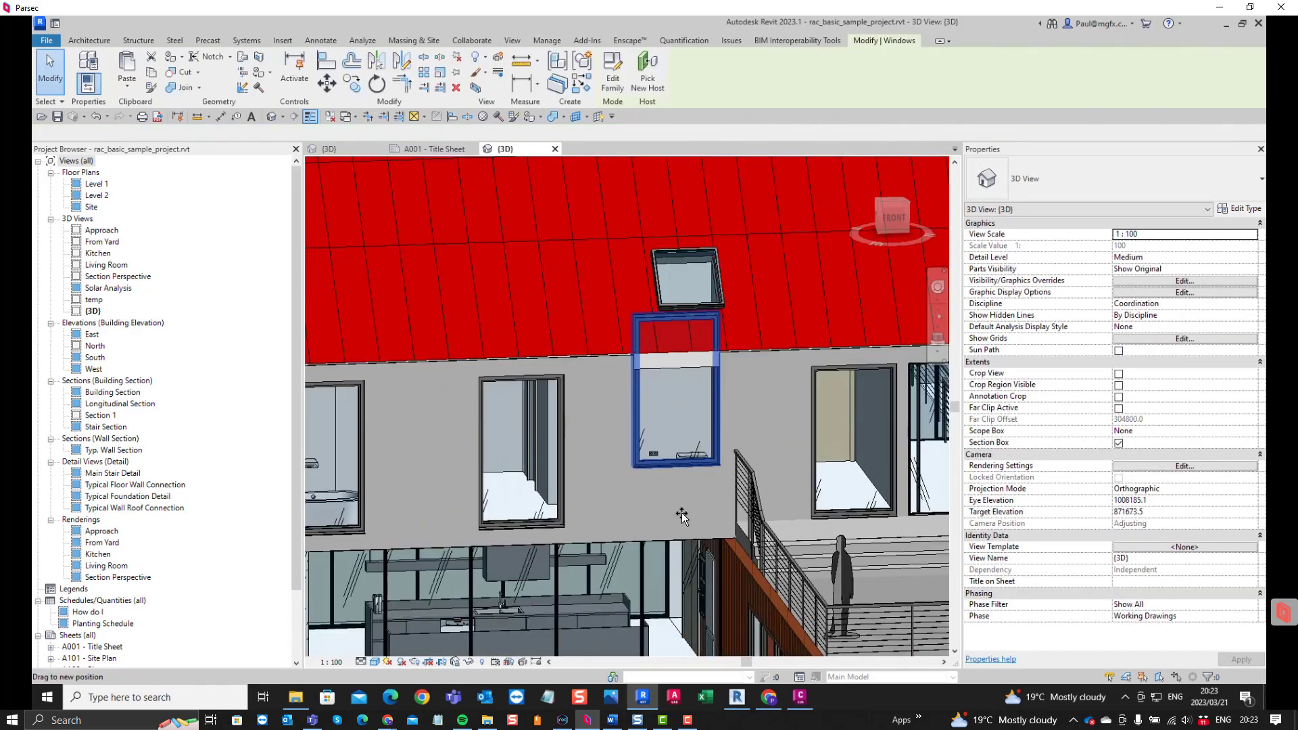
pyautogui.click(679, 473)
# Try to change the new window's type to M_Skylight 1180 x 1170mm
pyautogui.click(1044, 196)
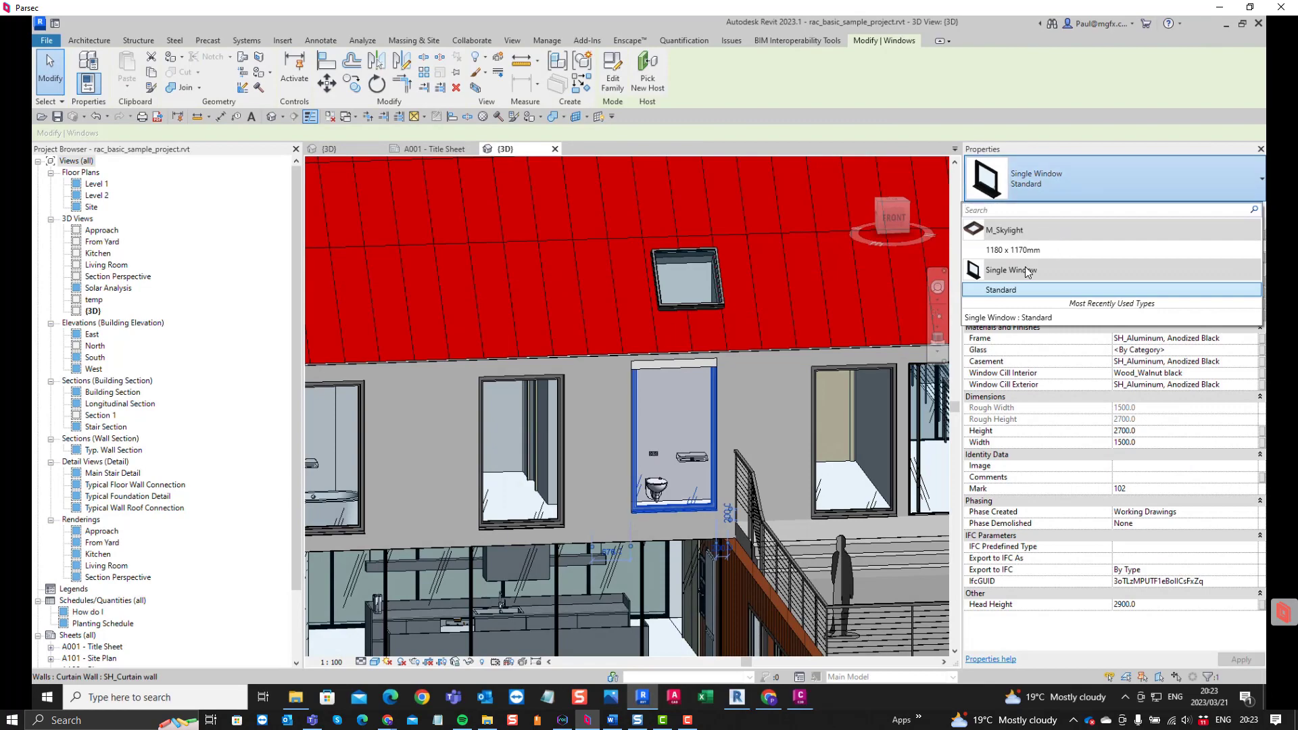
pyautogui.click(1028, 250)
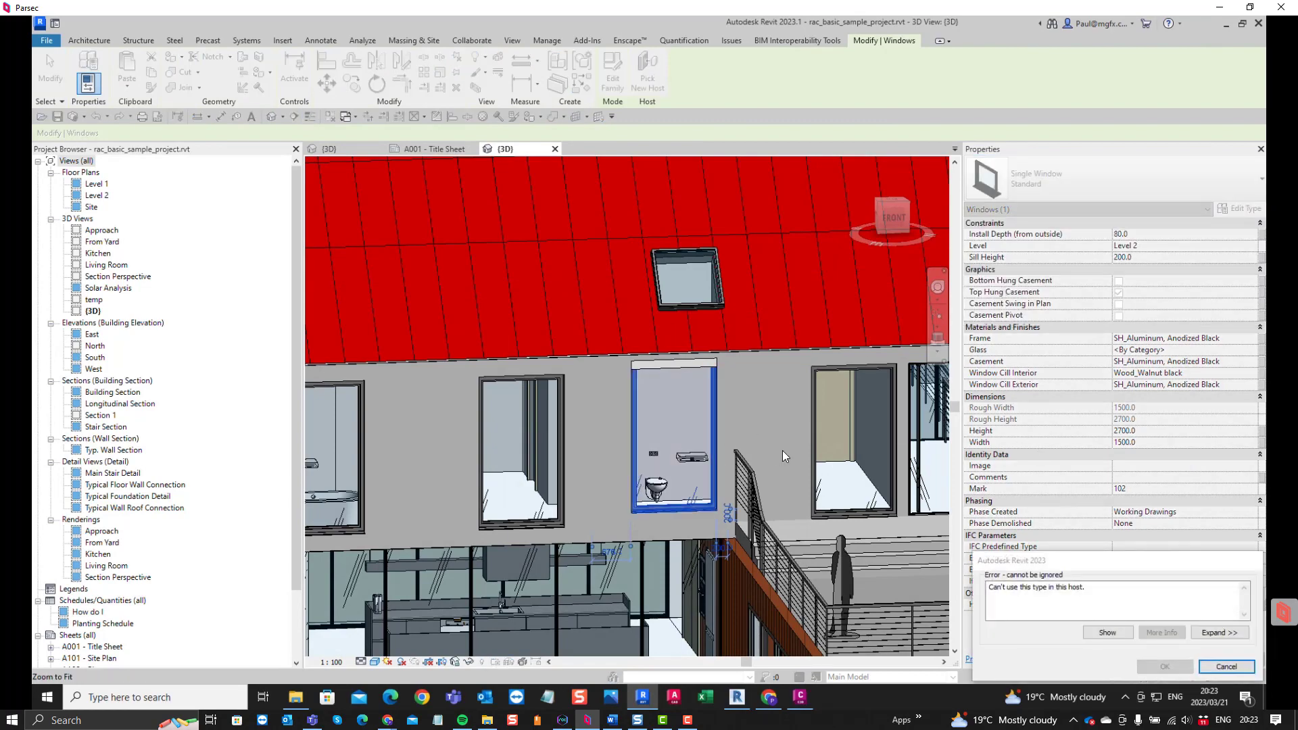
pyautogui.scroll(-4, 608, 399)
pyautogui.keyDown('shift'); pyautogui.moveTo(739, 423); pyautogui.dragTo(549, 392, button='middle'); pyautogui.keyUp('shift')
pyautogui.scroll(2, 725, 351)
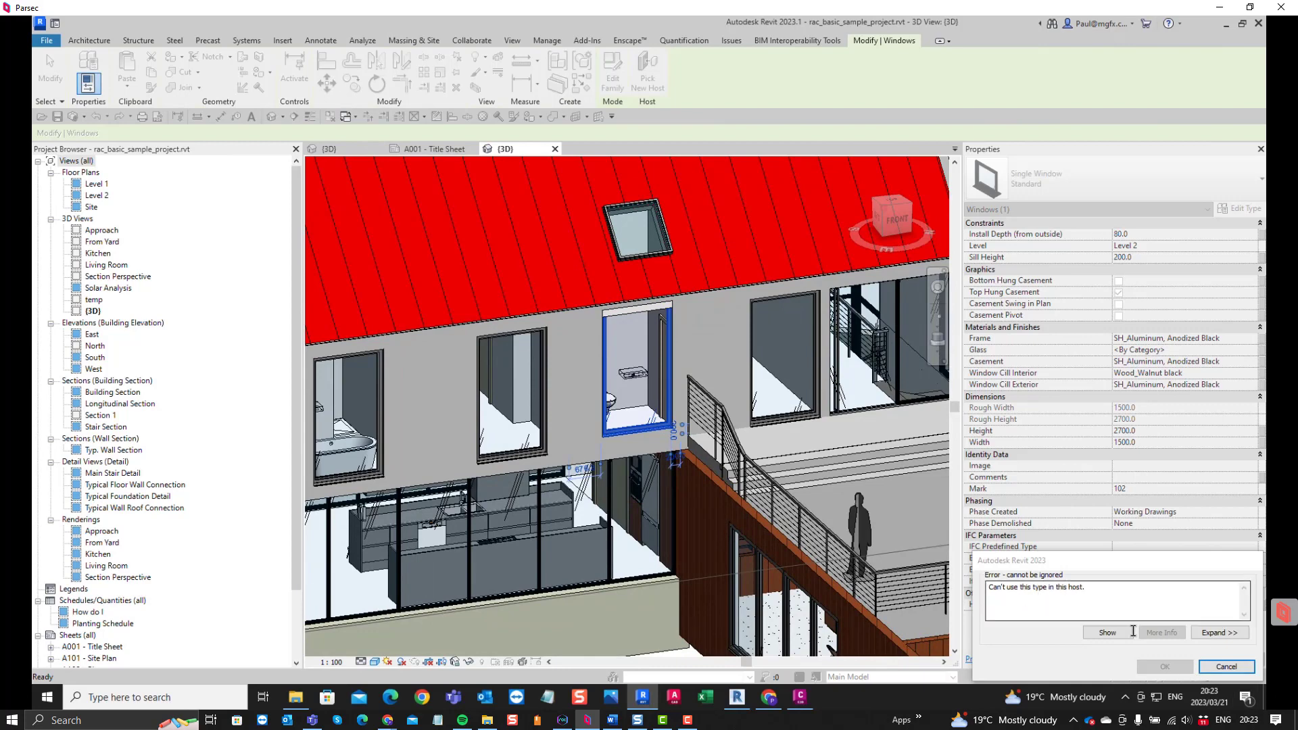
pyautogui.click(1226, 667)
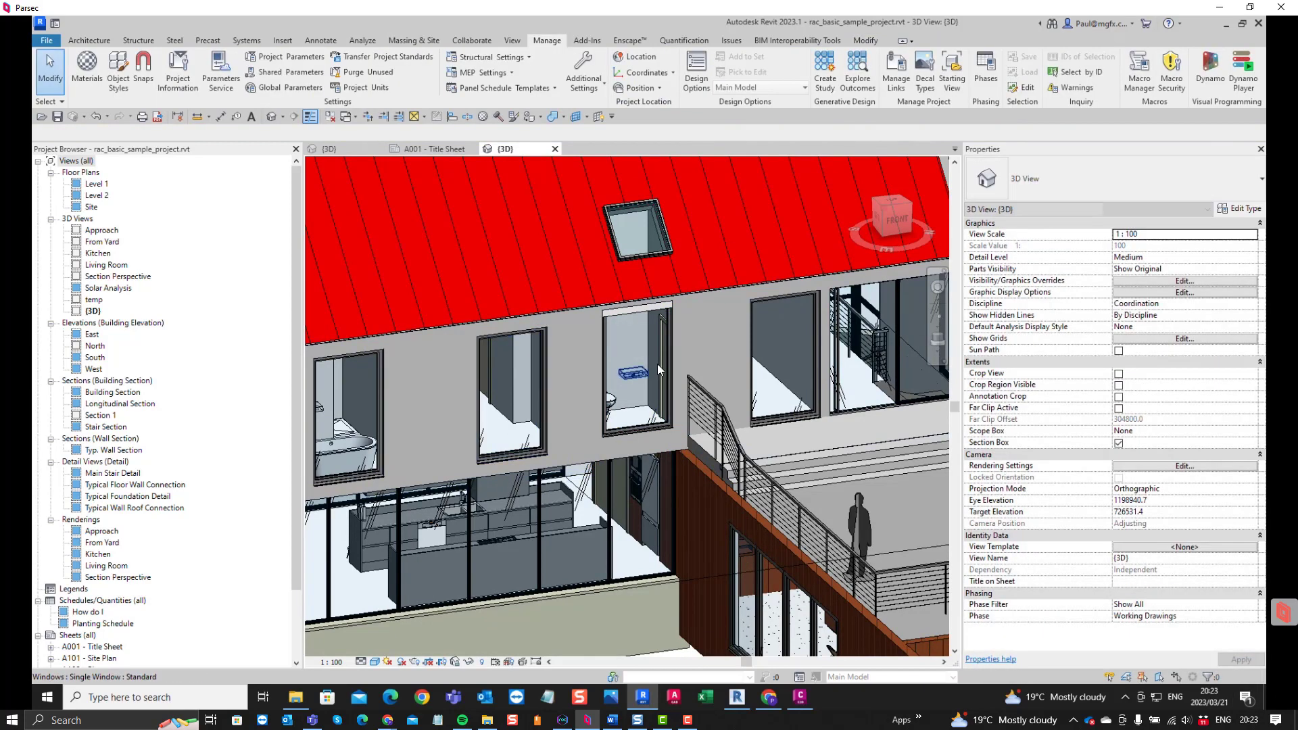
# Close the house model, keeping the added window, and reload the rac_basic_sample_project.rvt link in the container model
pyautogui.scroll(3, 666, 363)
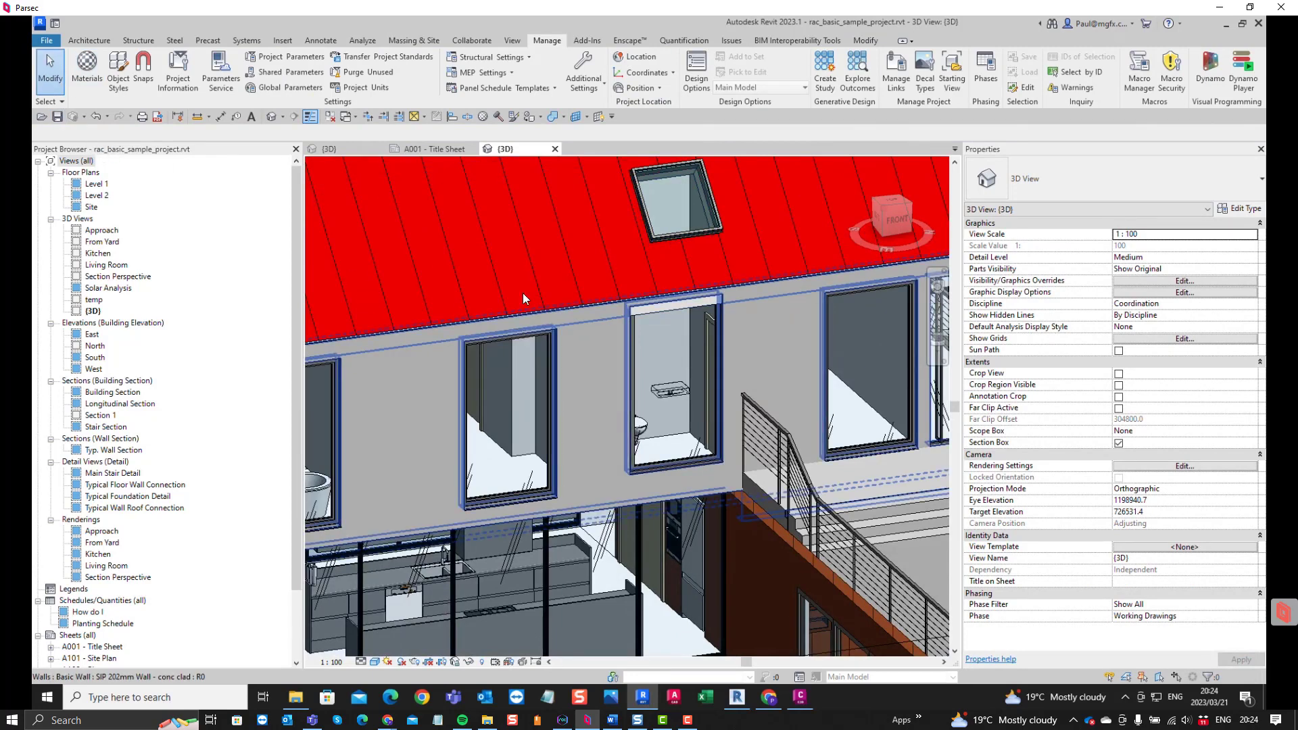
pyautogui.click(46, 40)
pyautogui.click(76, 296)
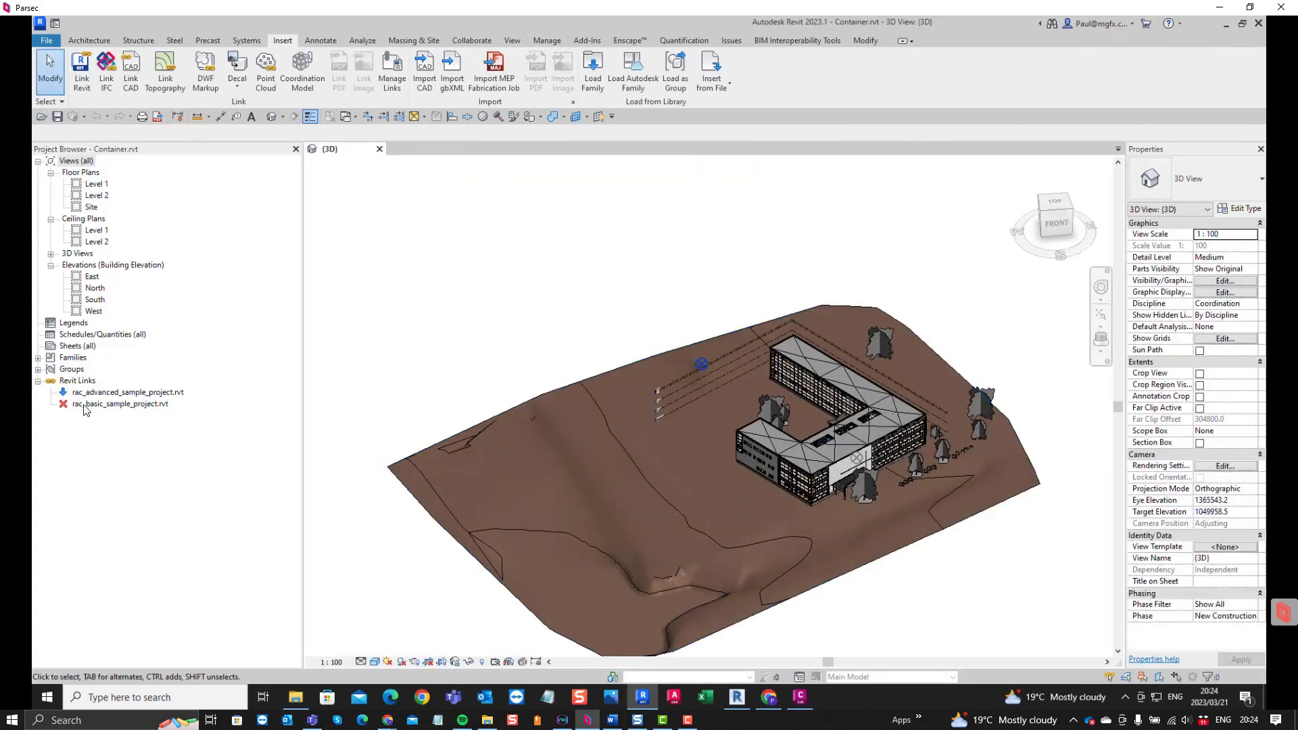
pyautogui.rightClick(84, 405)
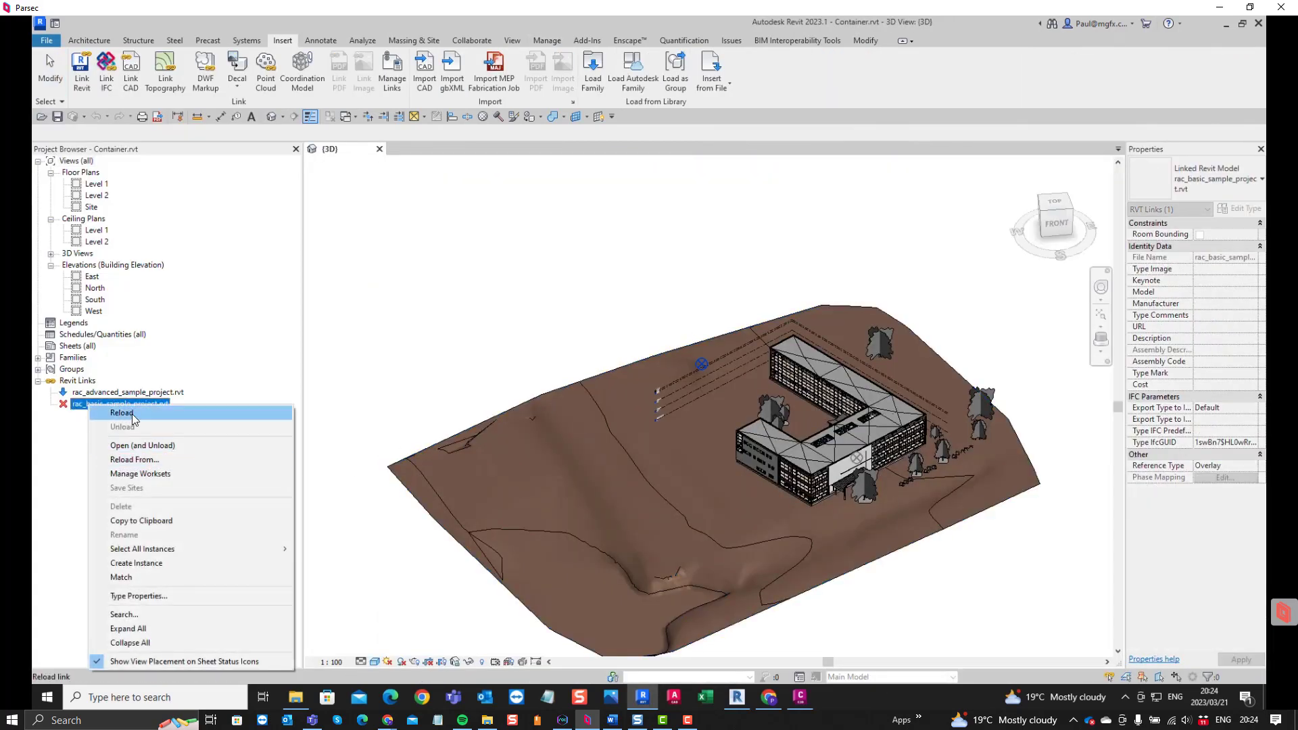
pyautogui.click(132, 418)
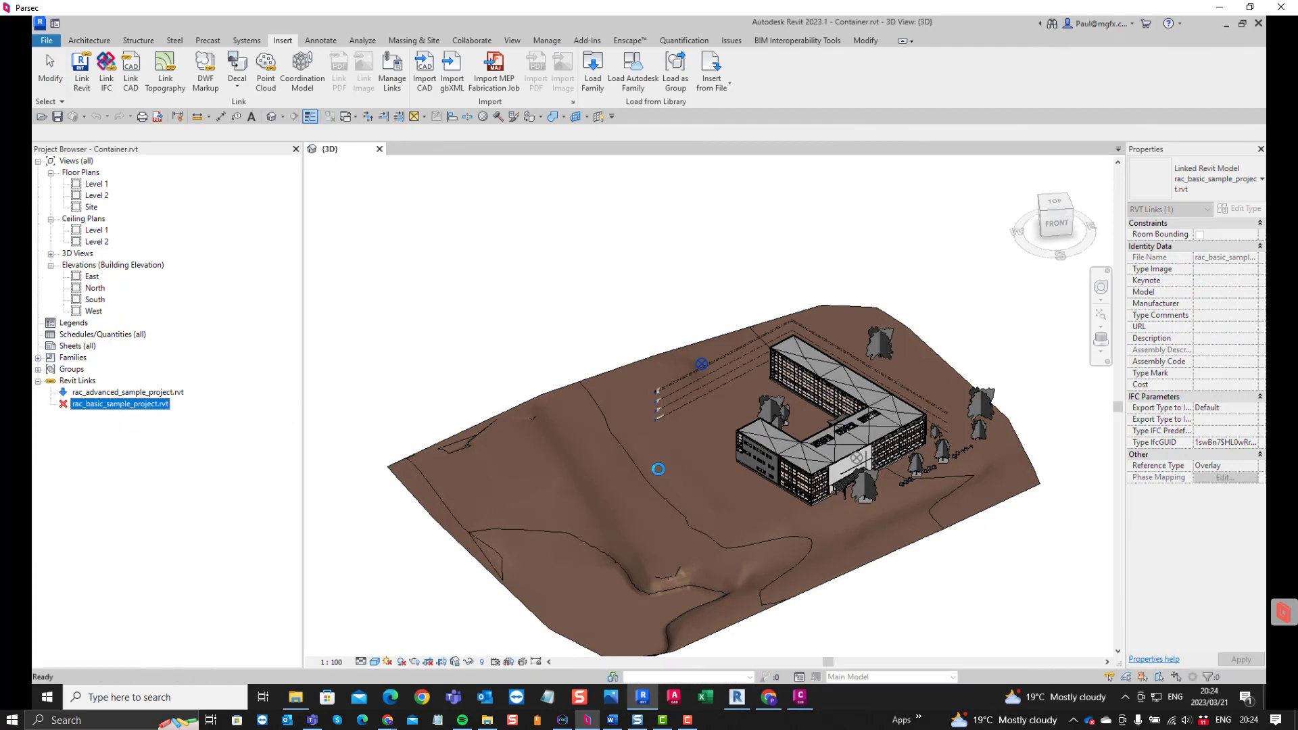
# Set the phase filter of the container's 3D view to Show Complete
pyautogui.scroll(5, 627, 390)
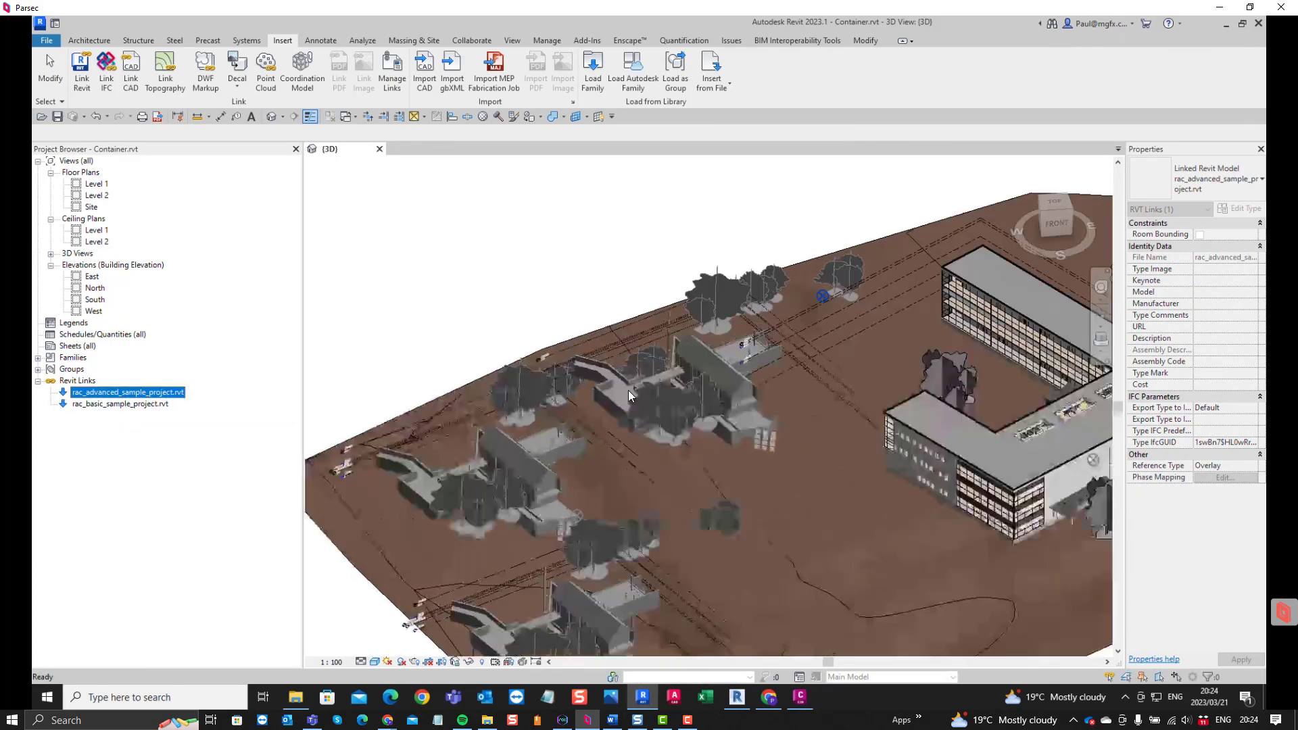
pyautogui.scroll(4, 894, 377)
pyautogui.click(797, 409)
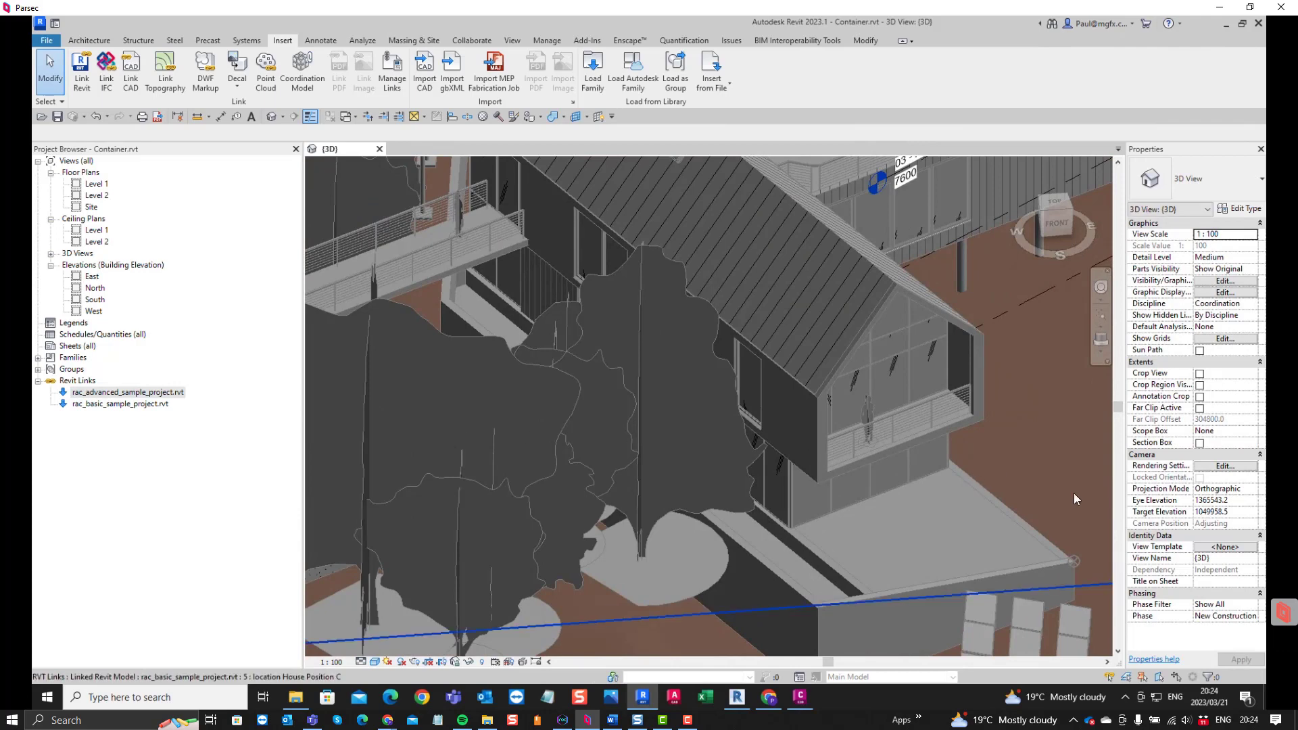
pyautogui.scroll(-3, 1041, 501)
pyautogui.click(1238, 616)
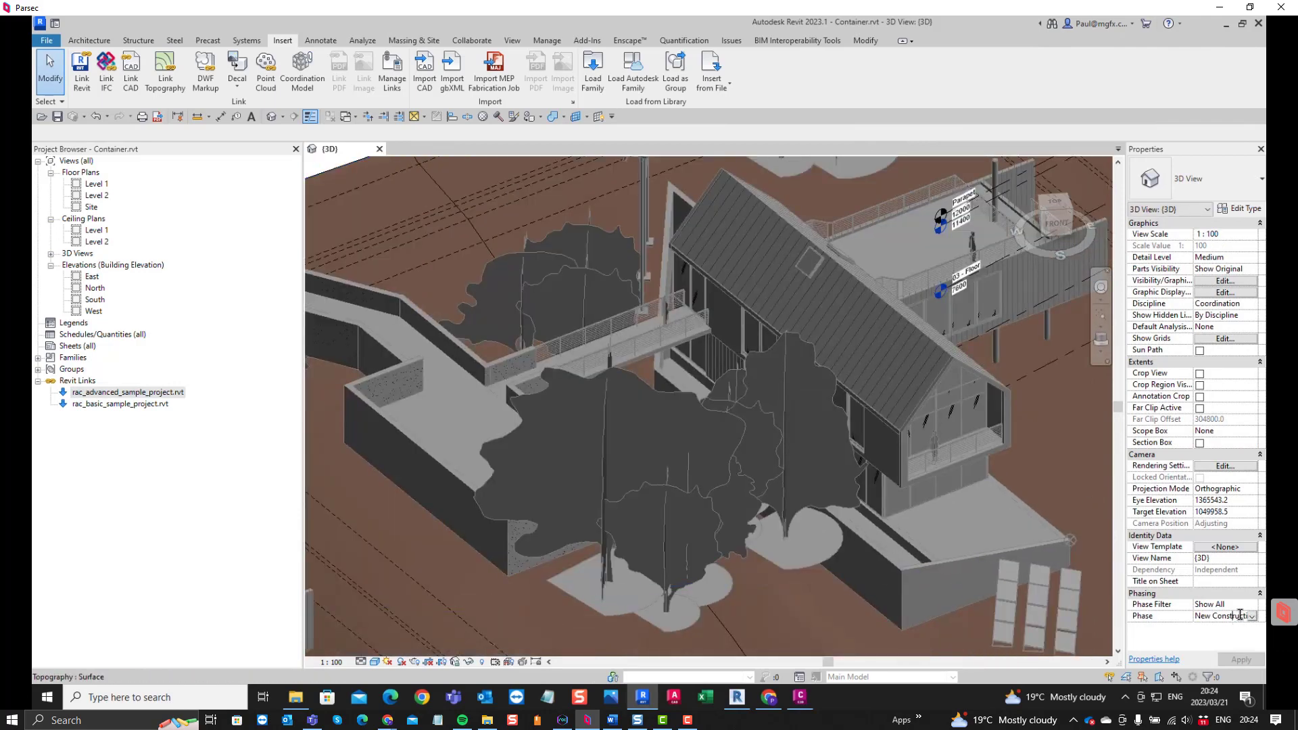
pyautogui.click(1255, 616)
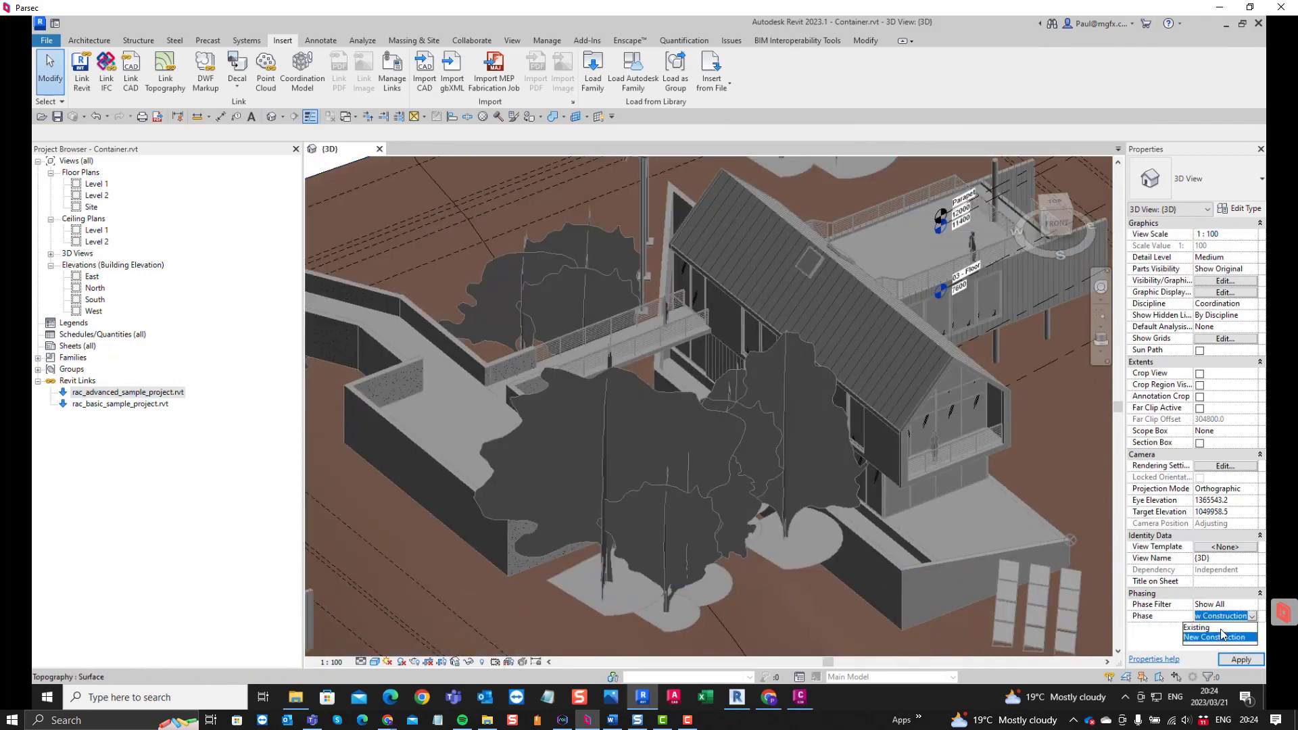
pyautogui.click(1228, 607)
pyautogui.click(1231, 604)
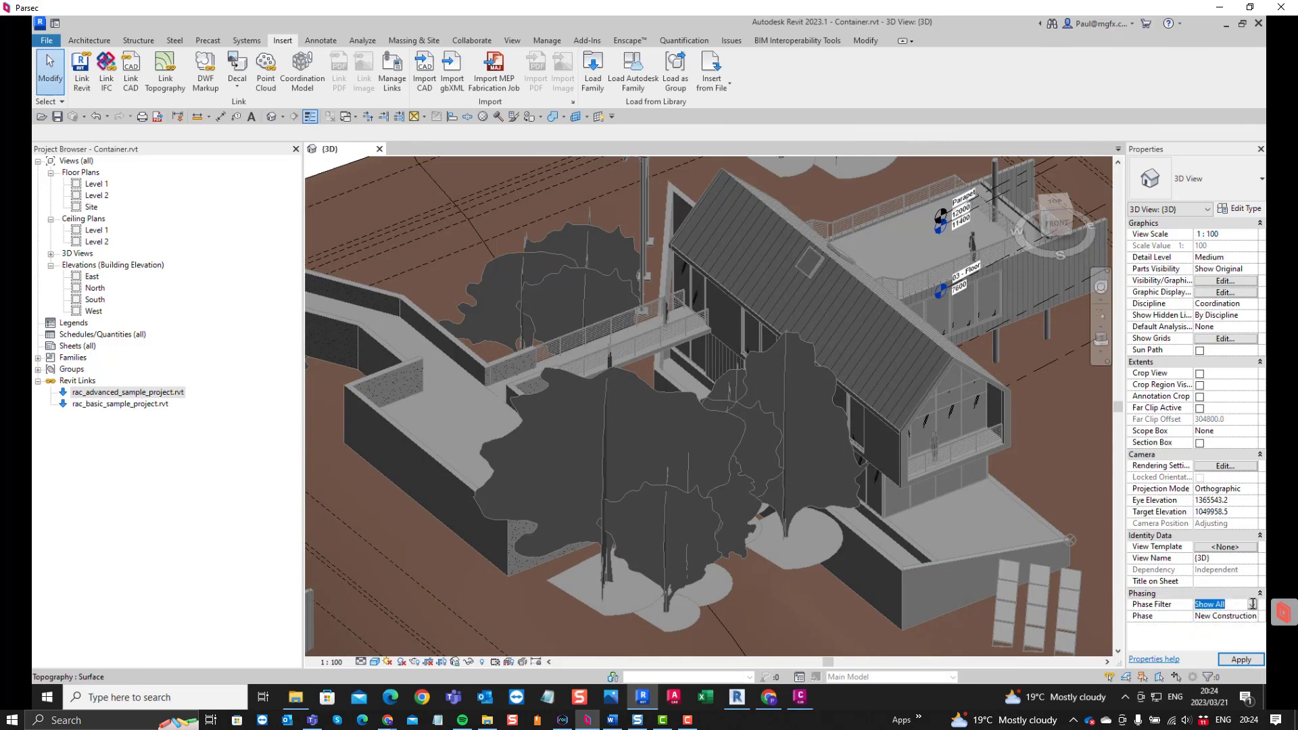
pyautogui.click(1253, 604)
pyautogui.click(1195, 636)
# Examine each of the three linked house instances for the added upper-wall window, along with the overall site
pyautogui.keyDown('shift'); pyautogui.moveTo(732, 420); pyautogui.dragTo(541, 393, button='middle'); pyautogui.keyUp('shift')
pyautogui.scroll(8, 936, 385)
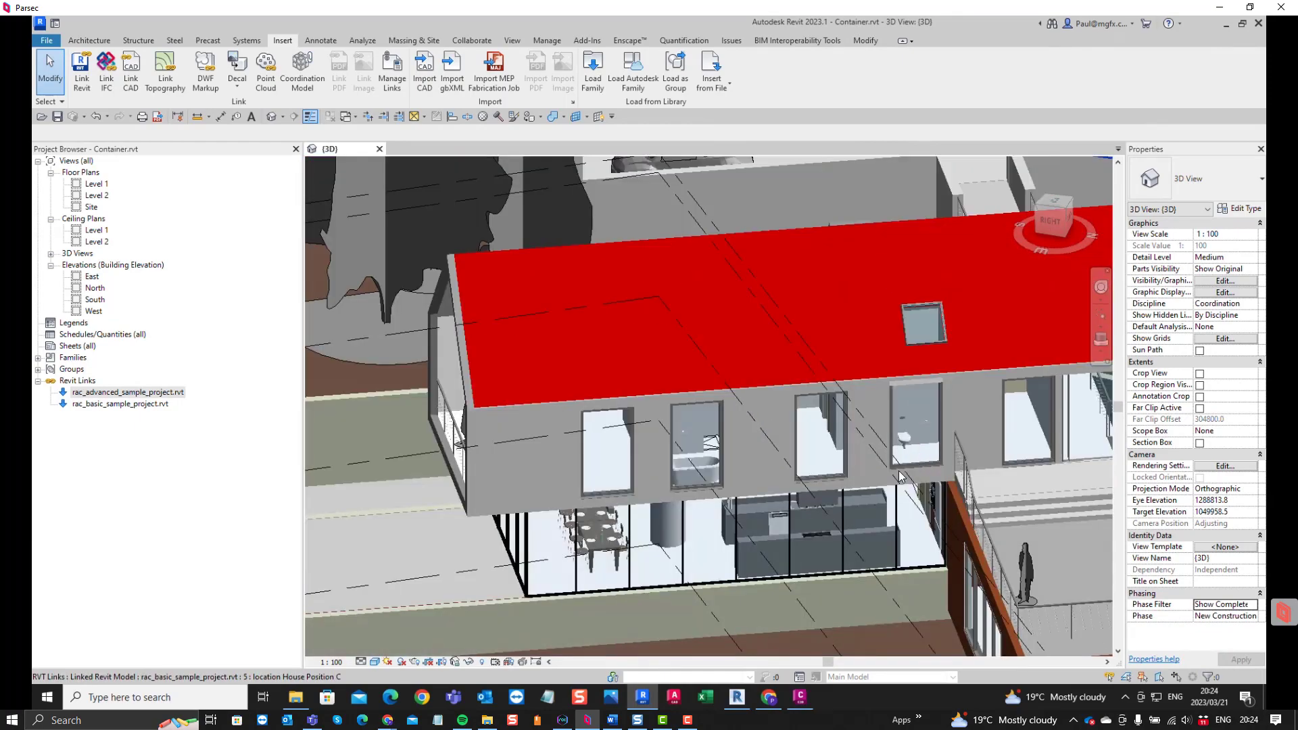
pyautogui.scroll(-5, 993, 541)
pyautogui.keyDown('shift'); pyautogui.moveTo(756, 482); pyautogui.dragTo(875, 489, button='middle'); pyautogui.keyUp('shift')
pyautogui.scroll(-3, 874, 490)
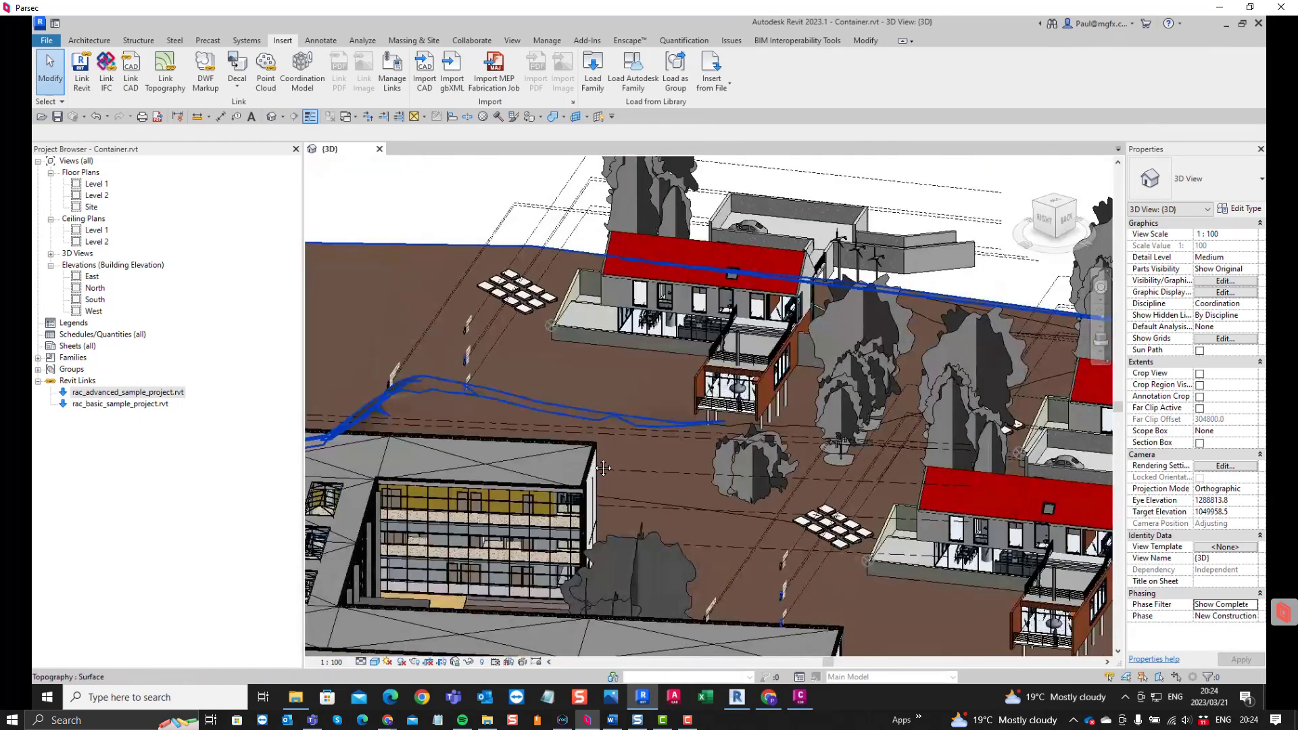
pyautogui.moveTo(603, 468); pyautogui.dragTo(568, 464, button='middle')
pyautogui.scroll(7, 890, 407)
pyautogui.scroll(-1, 944, 387)
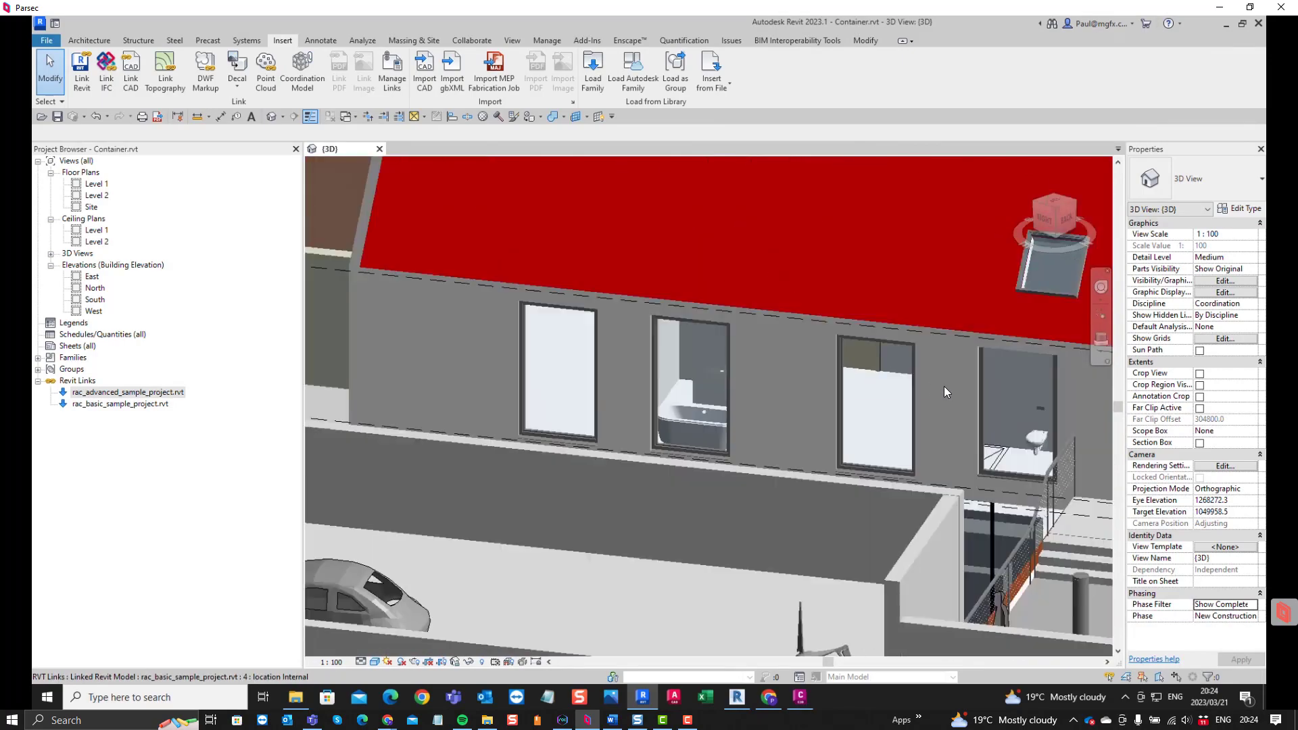
pyautogui.scroll(-4, 944, 386)
pyautogui.keyDown('shift'); pyautogui.moveTo(845, 413); pyautogui.dragTo(712, 452, button='middle'); pyautogui.keyUp('shift')
pyautogui.scroll(-3, 969, 406)
pyautogui.moveTo(582, 507); pyautogui.dragTo(769, 526, button='middle')
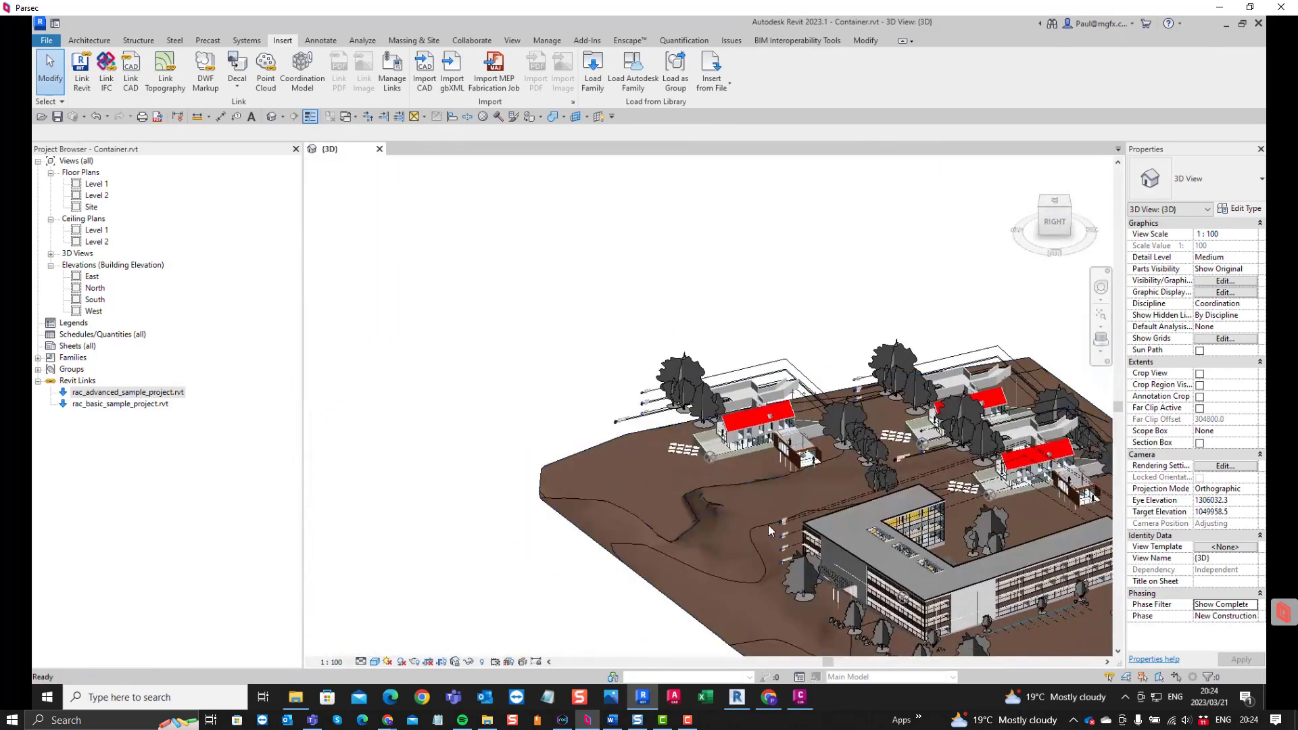
pyautogui.scroll(8, 818, 427)
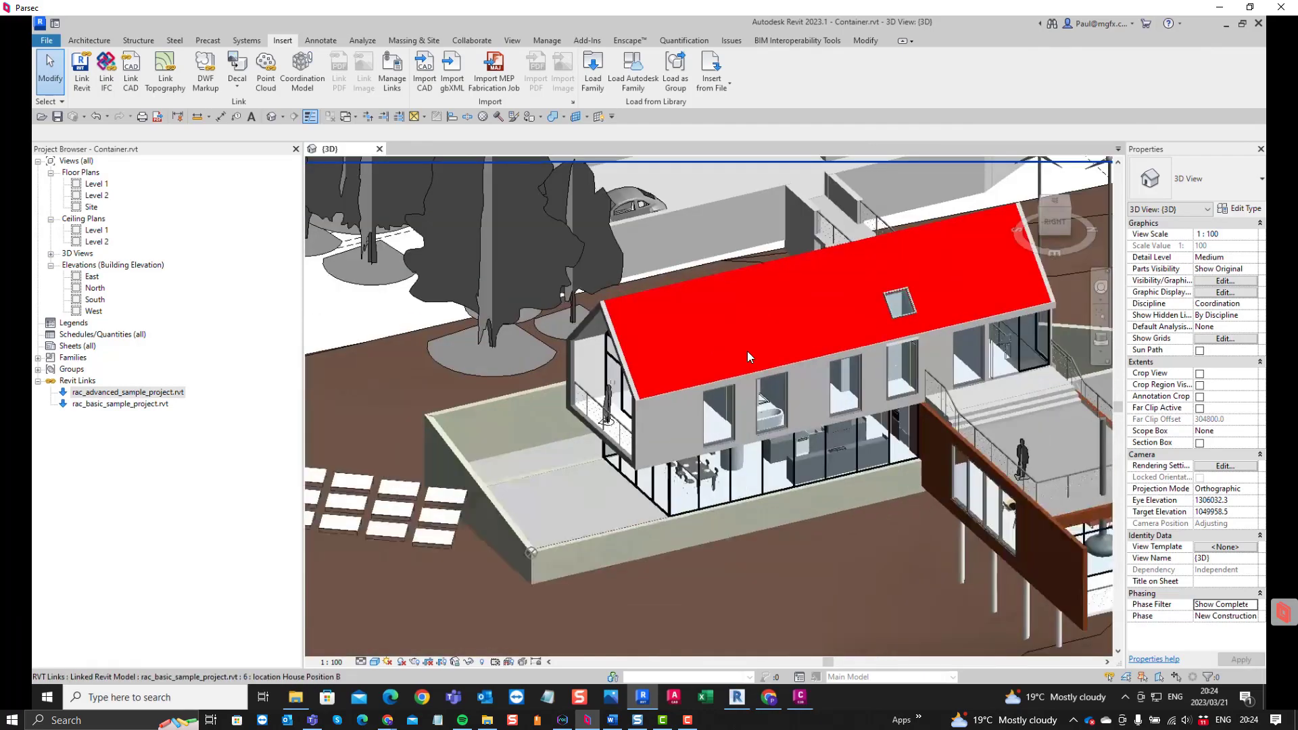
pyautogui.keyDown('shift'); pyautogui.moveTo(748, 351); pyautogui.dragTo(803, 411, button='middle'); pyautogui.keyUp('shift')
pyautogui.scroll(-8, 640, 351)
pyautogui.keyDown('shift'); pyautogui.moveTo(639, 353); pyautogui.dragTo(789, 406, button='middle'); pyautogui.keyUp('shift')
pyautogui.scroll(-3, 652, 412)
pyautogui.keyDown('shift'); pyautogui.moveTo(653, 413); pyautogui.dragTo(814, 414, button='middle'); pyautogui.keyUp('shift')
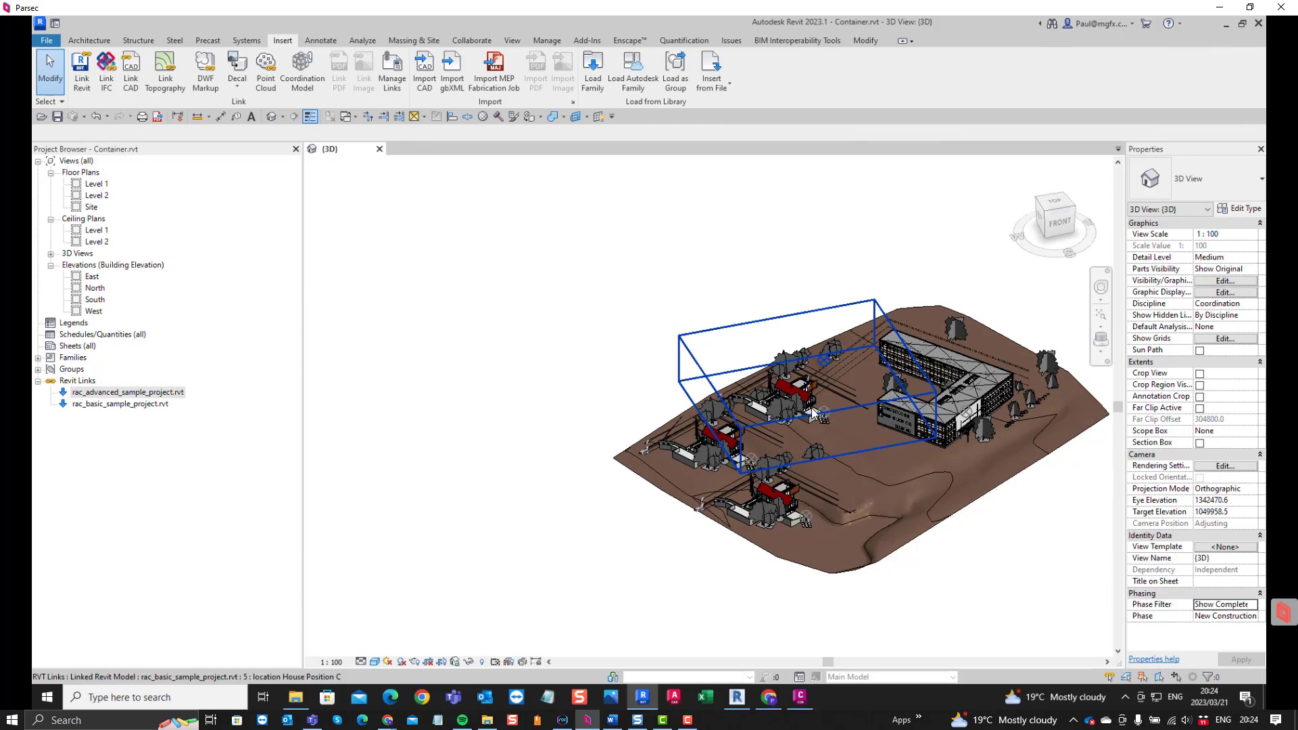
# Open and unload the rac_basic_sample_project.rvt link again and show the house model's {3D} view
pyautogui.click(123, 404)
pyautogui.rightClick(122, 404)
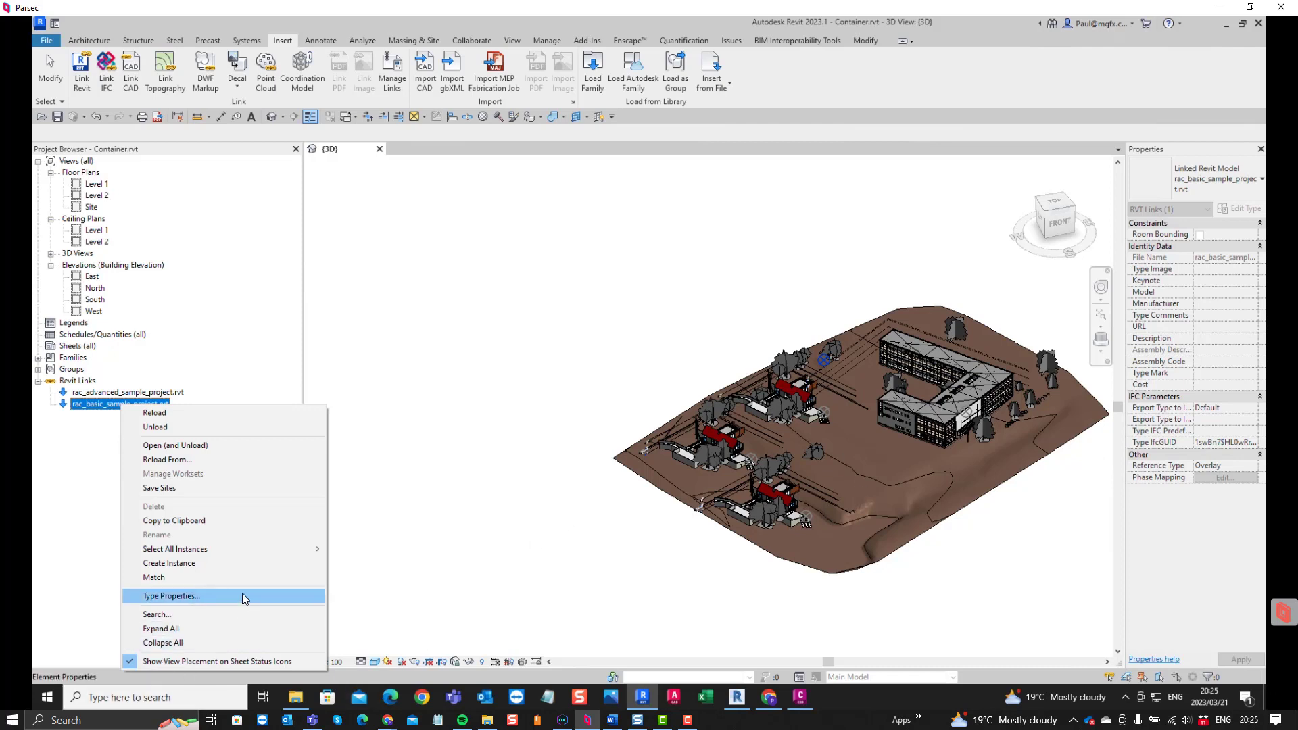
pyautogui.click(188, 447)
pyautogui.click(682, 378)
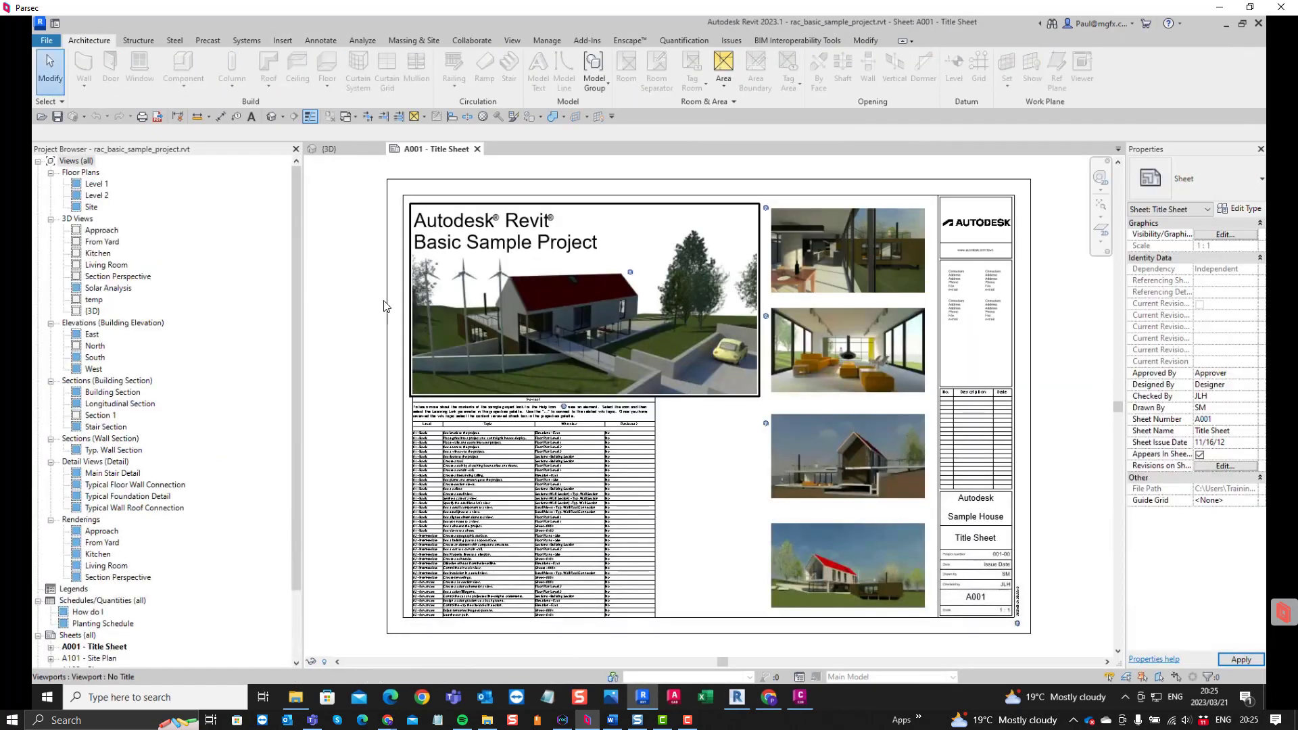
pyautogui.click(92, 313)
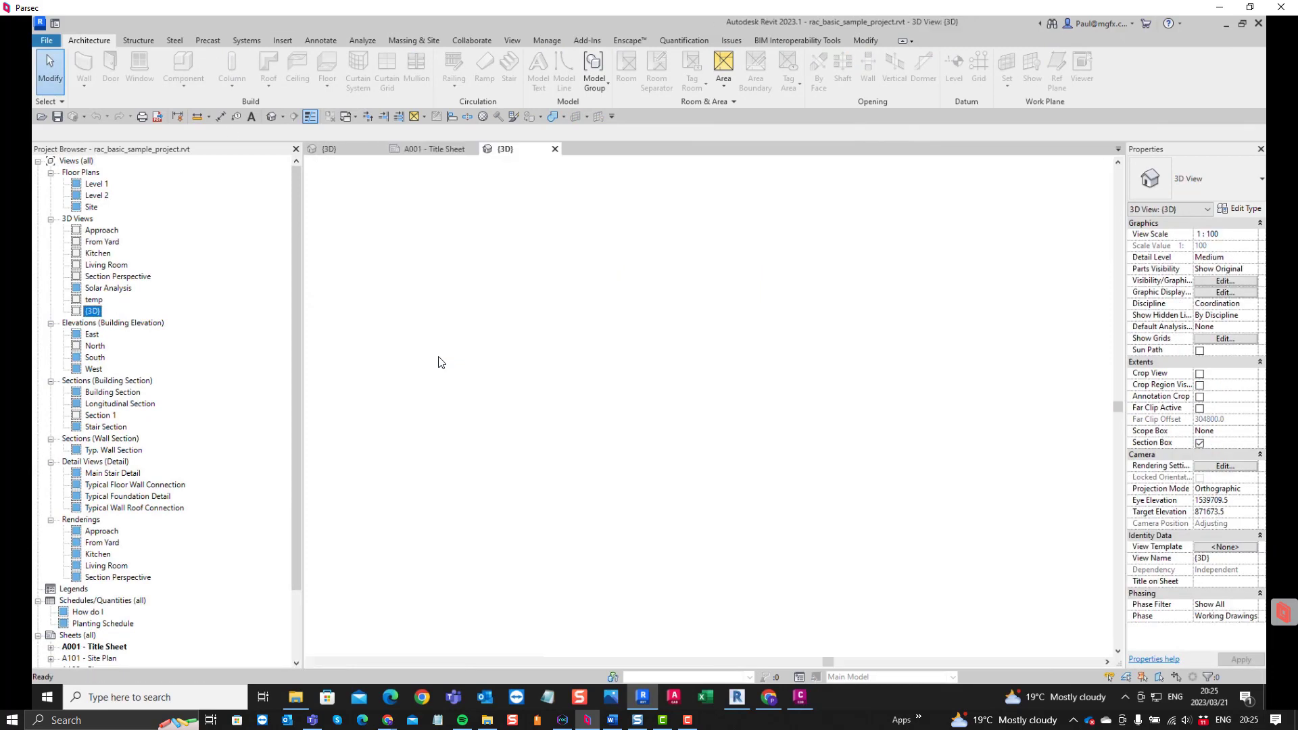
# Try to reload the Container.rvt link in the house model
pyautogui.scroll(3, 586, 386)
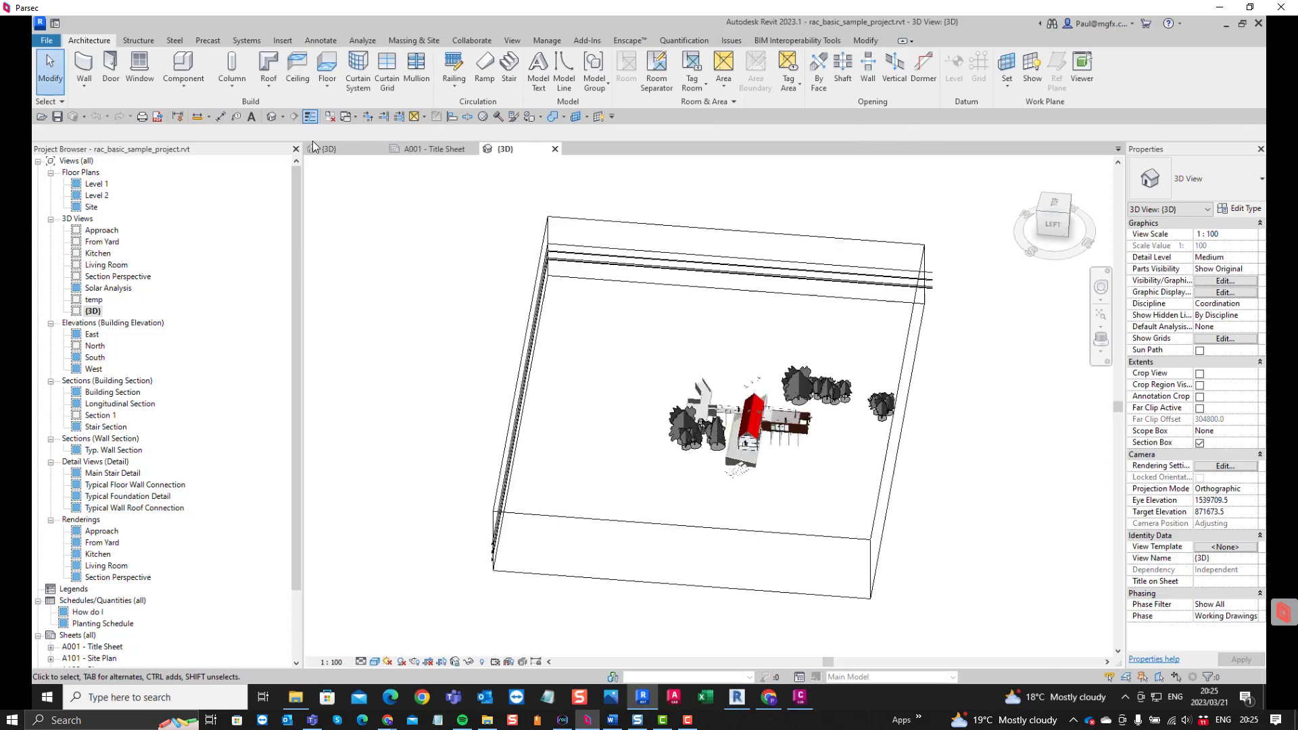
pyautogui.click(282, 40)
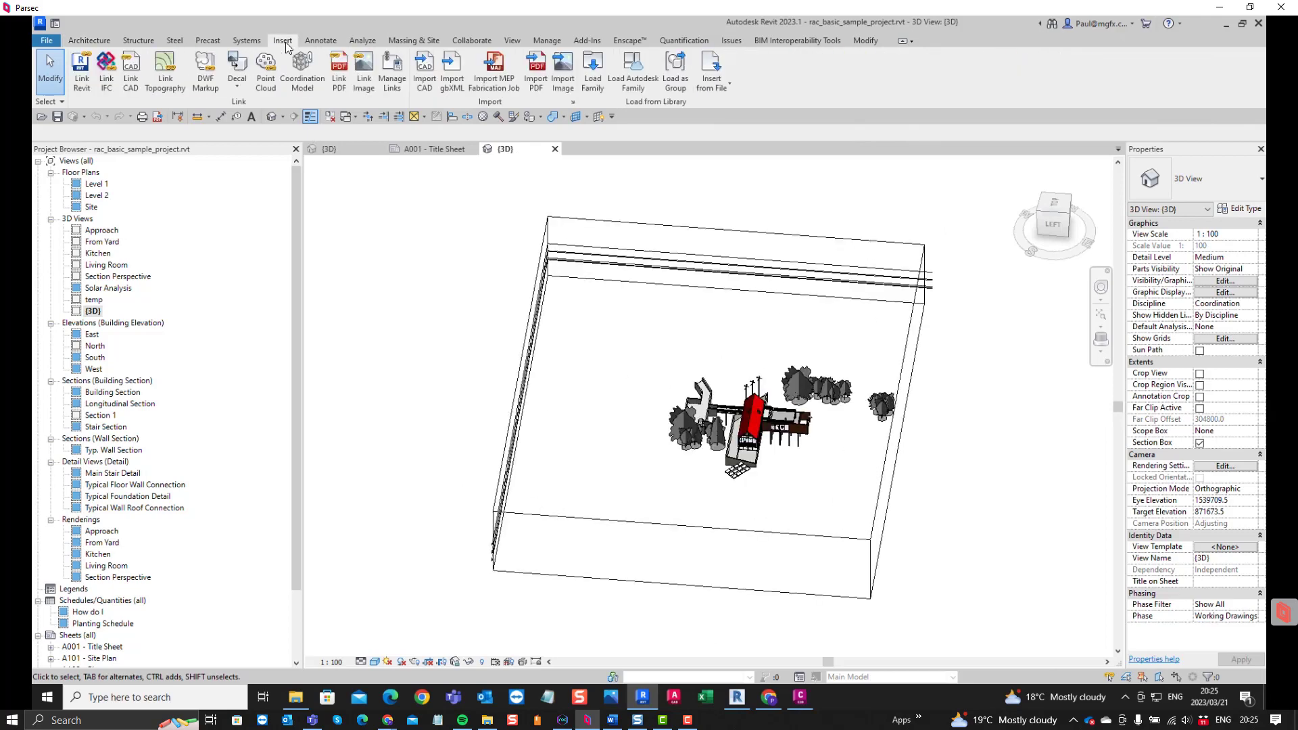
pyautogui.click(394, 76)
pyautogui.click(228, 214)
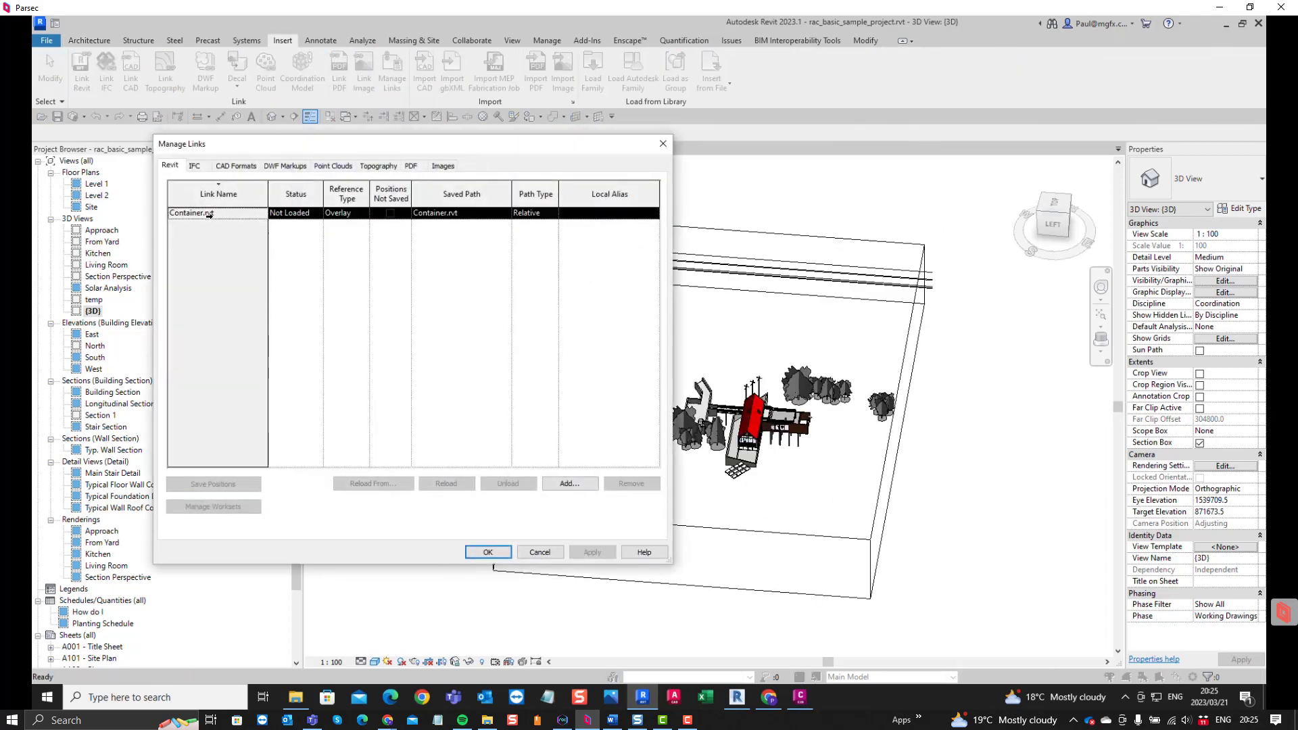
pyautogui.click(435, 485)
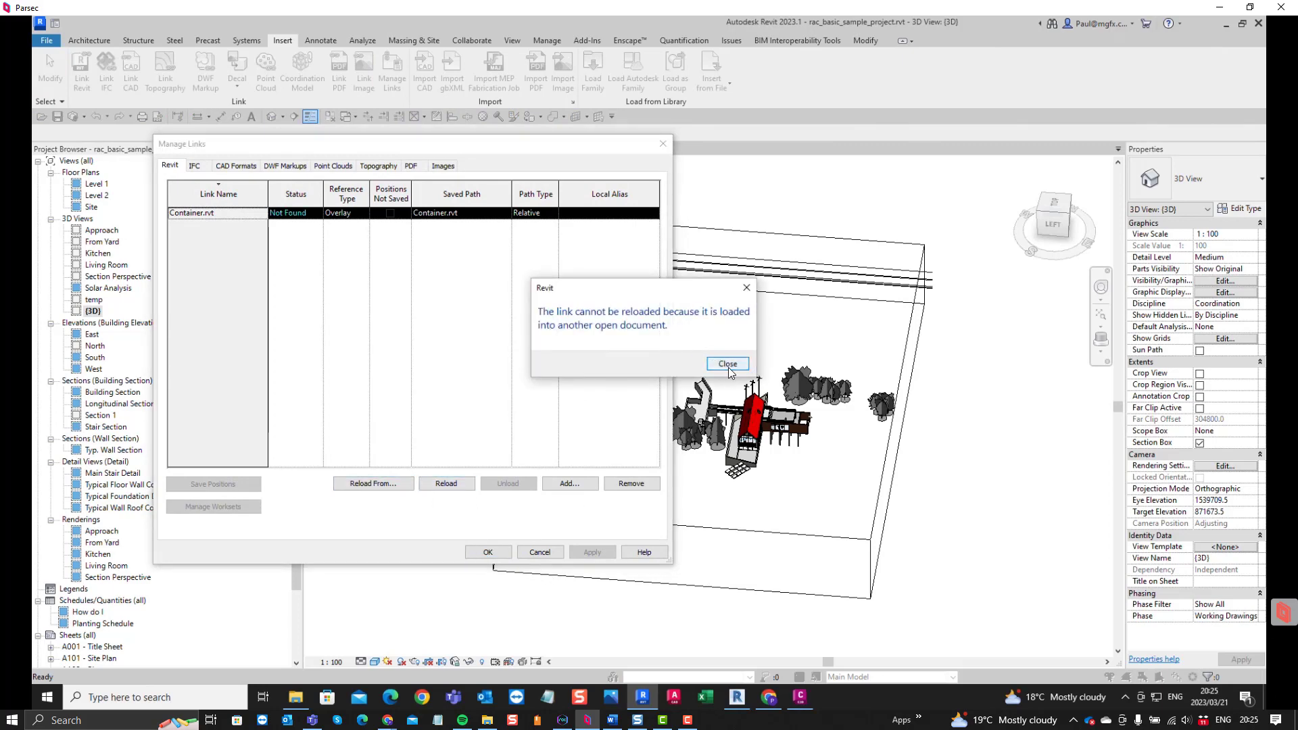
pyautogui.click(728, 365)
pyautogui.click(662, 150)
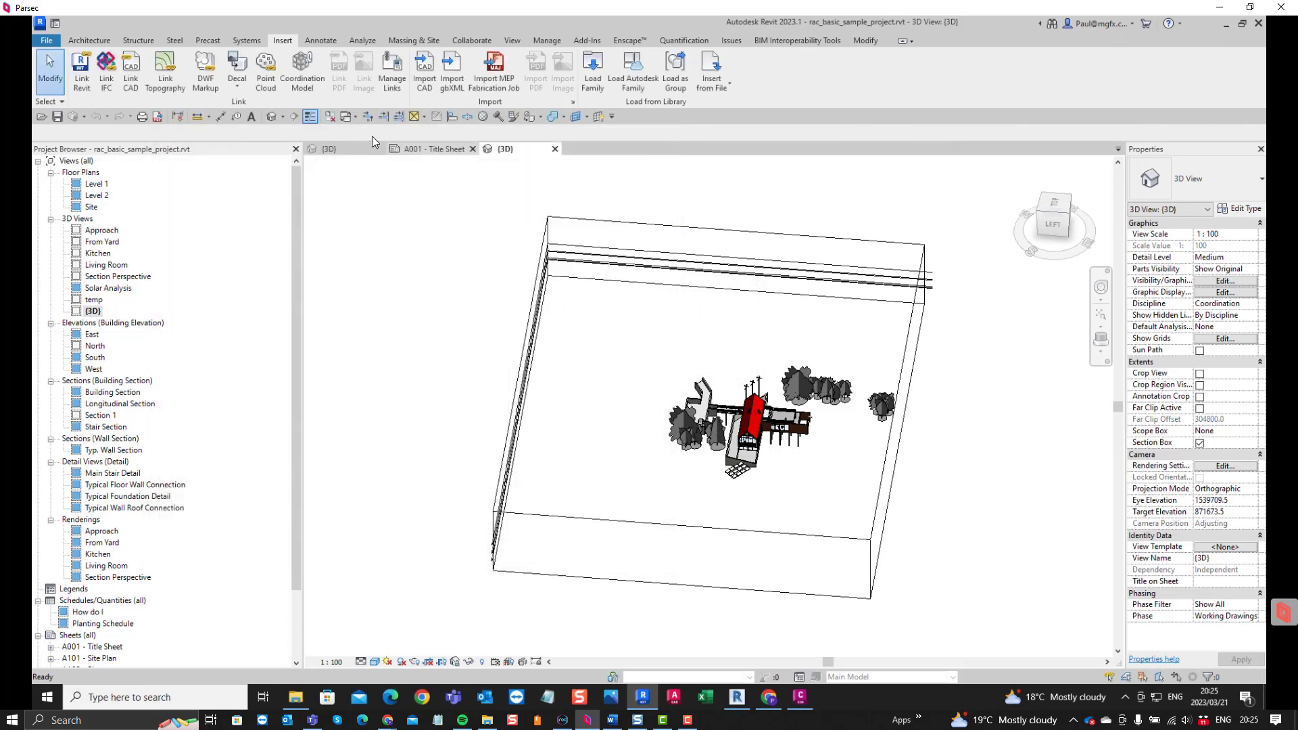
# Close the container model, saving its changes
pyautogui.click(350, 148)
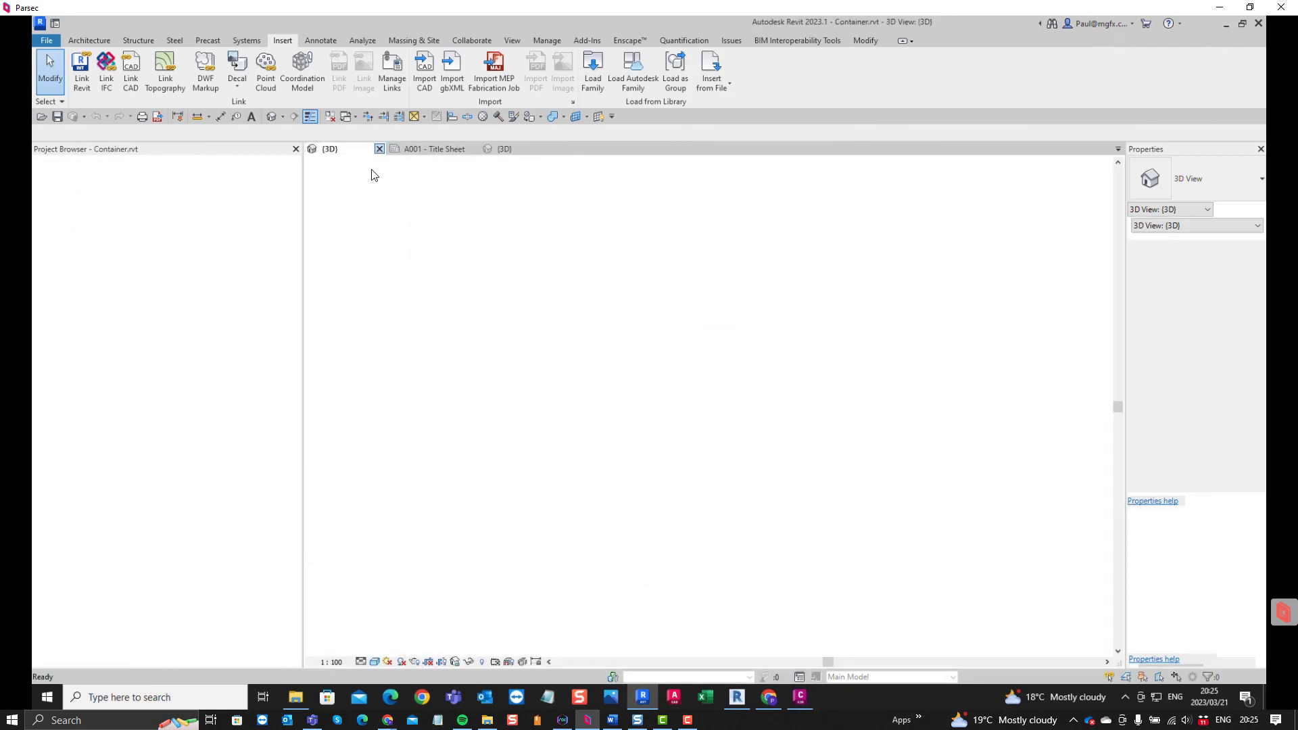
pyautogui.click(379, 149)
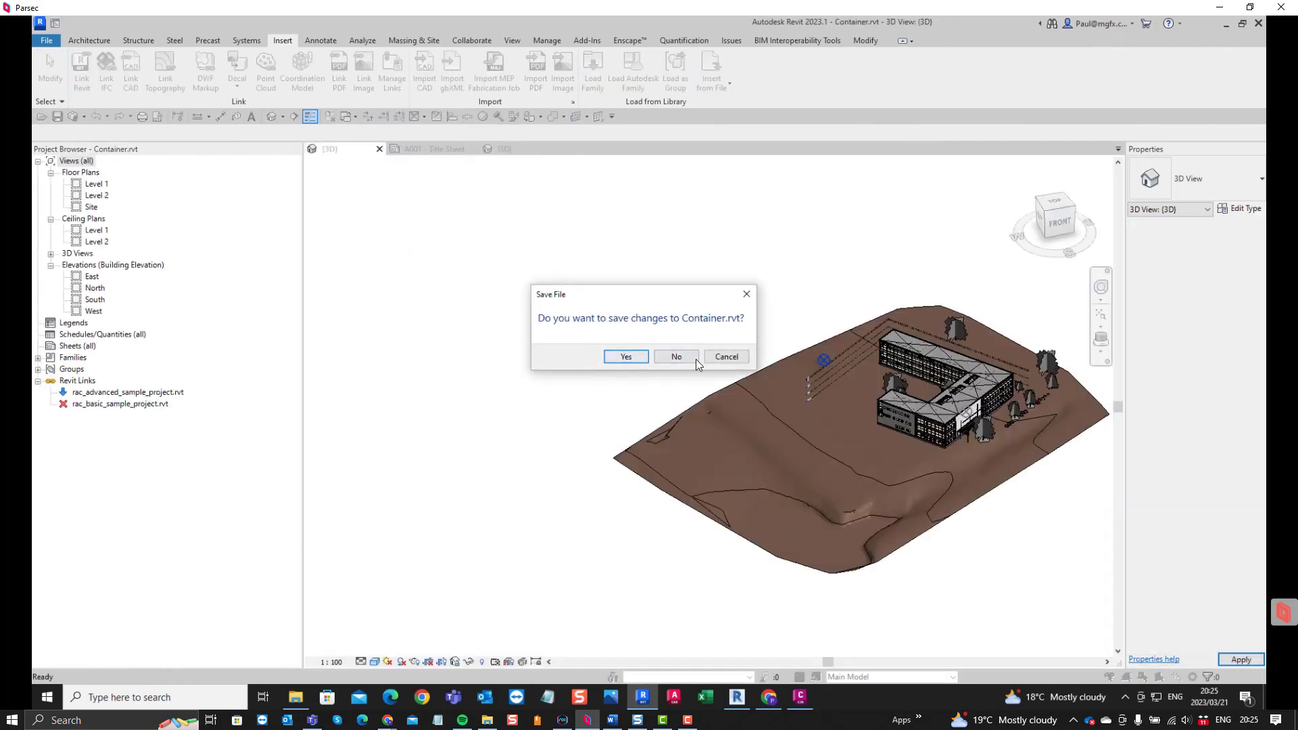
pyautogui.click(628, 356)
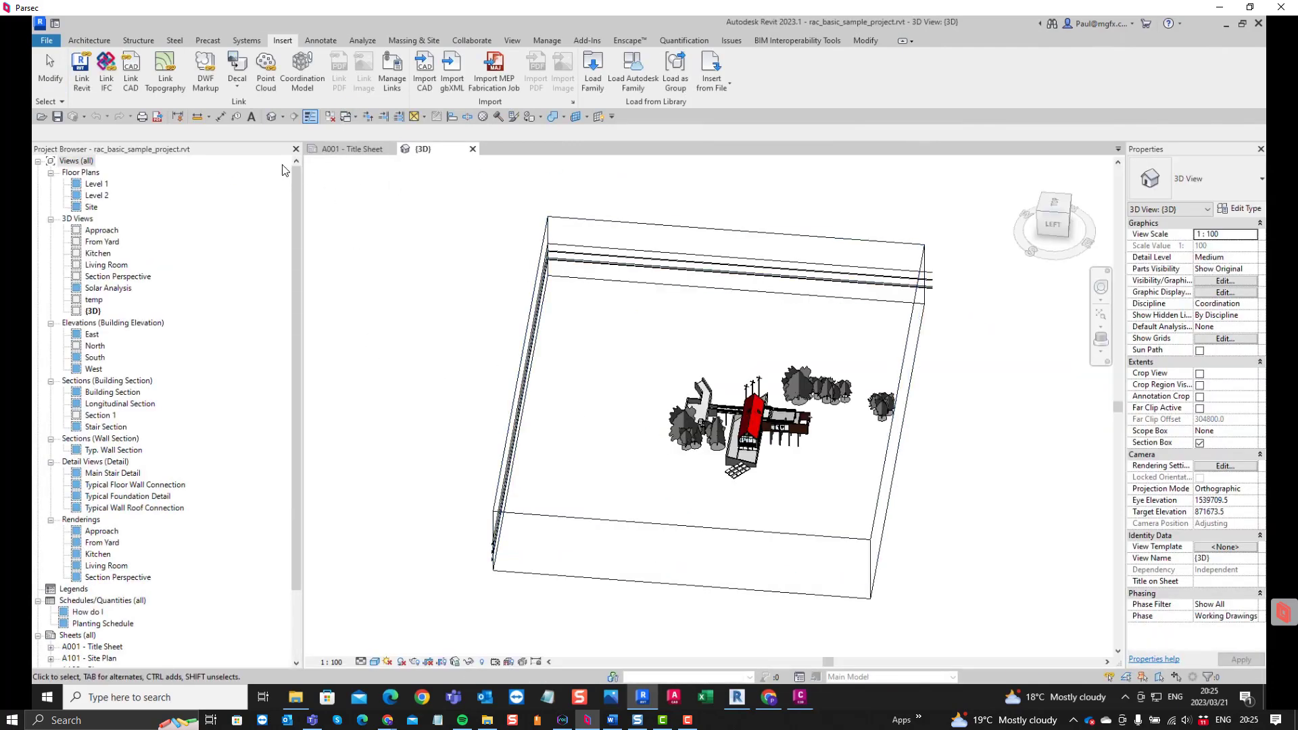
# Reload the Container.rvt link in the house model
pyautogui.click(383, 75)
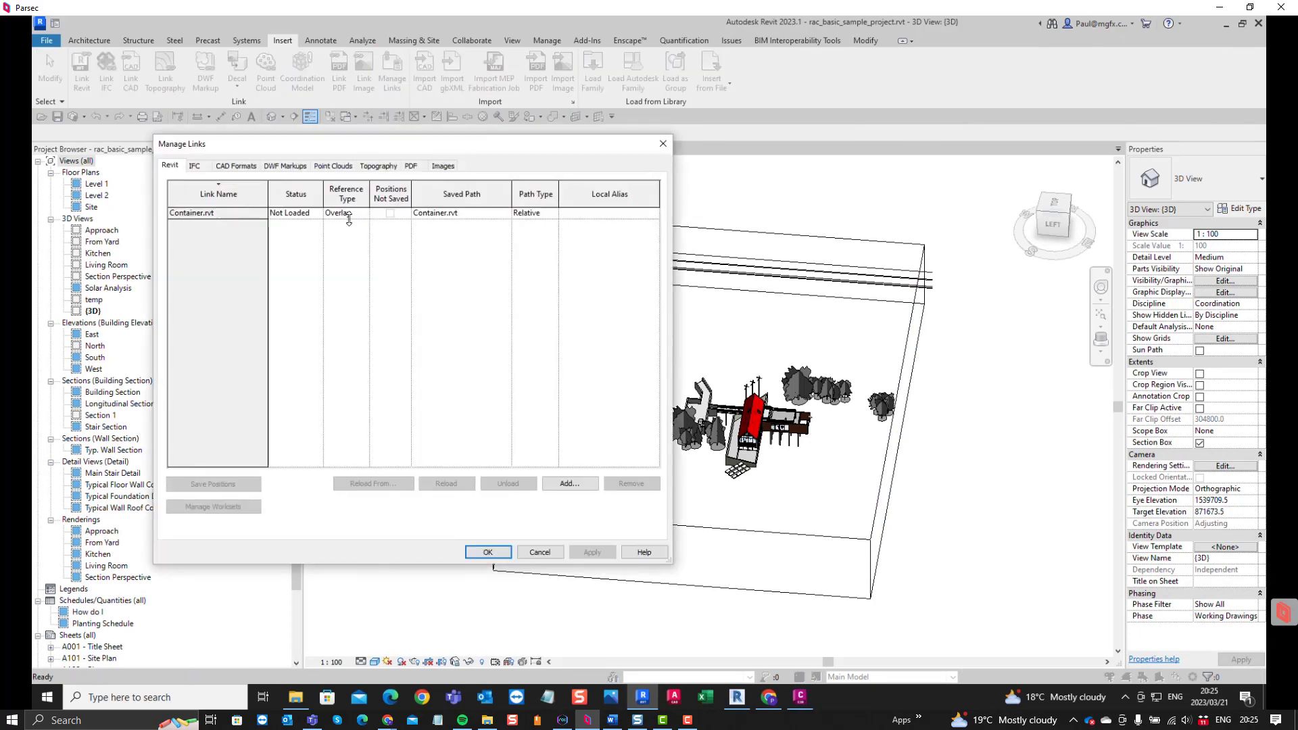
pyautogui.click(223, 213)
pyautogui.click(430, 483)
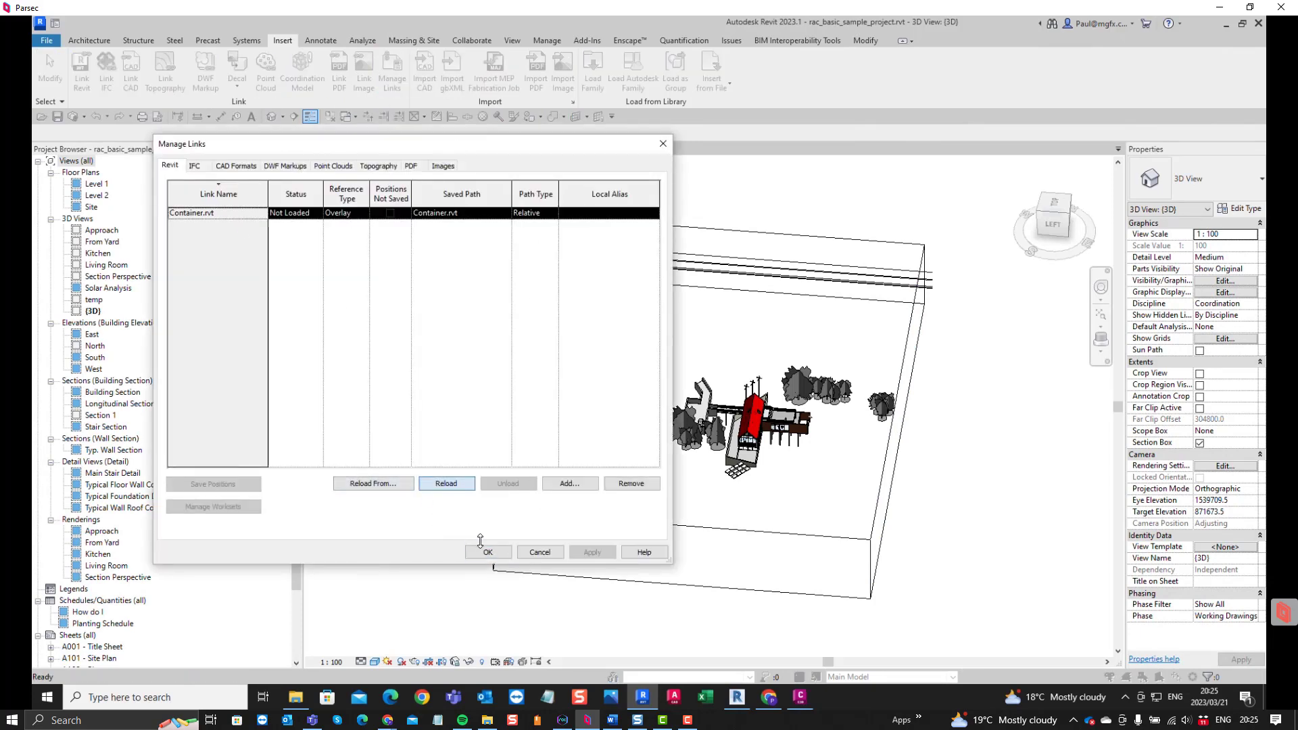
pyautogui.click(488, 552)
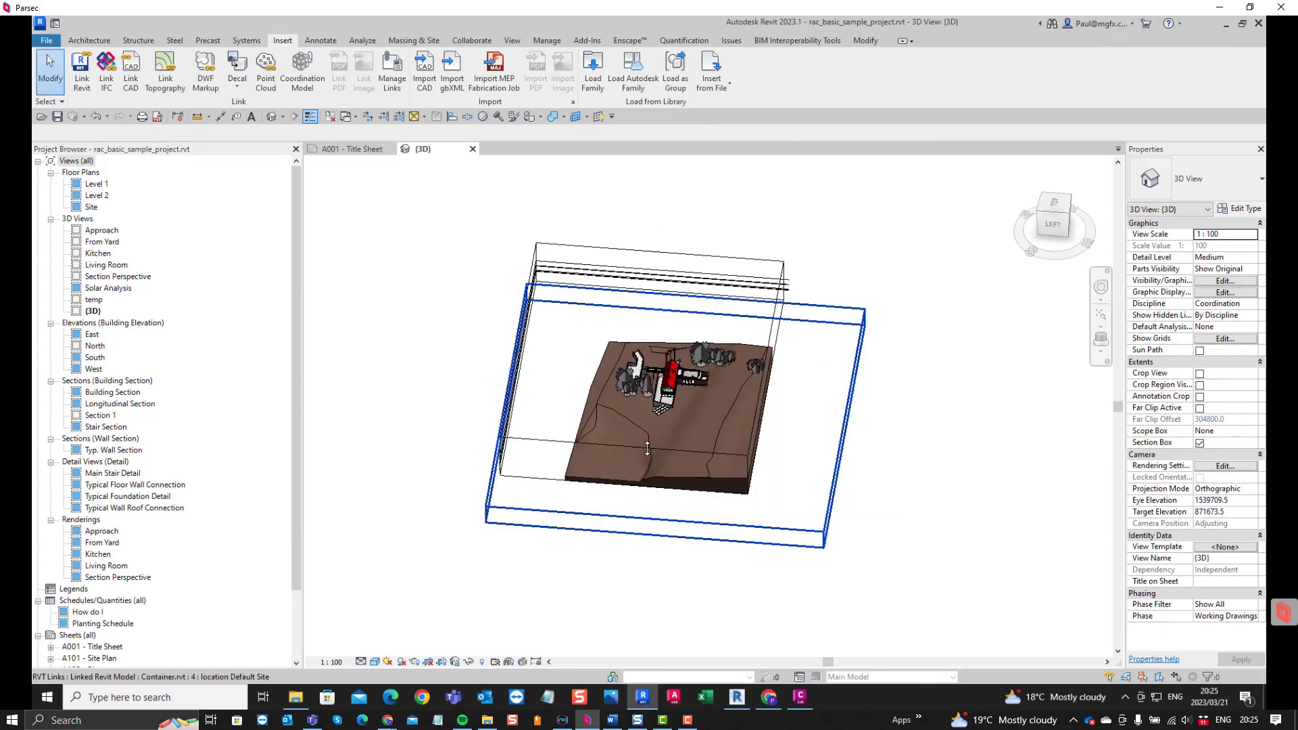
# Bind the linked container model into the house project with attached details, without levels and grids, and remove the Container.rvt link
pyautogui.keyDown('shift'); pyautogui.moveTo(630, 474); pyautogui.dragTo(588, 292, button='middle'); pyautogui.keyUp('shift')
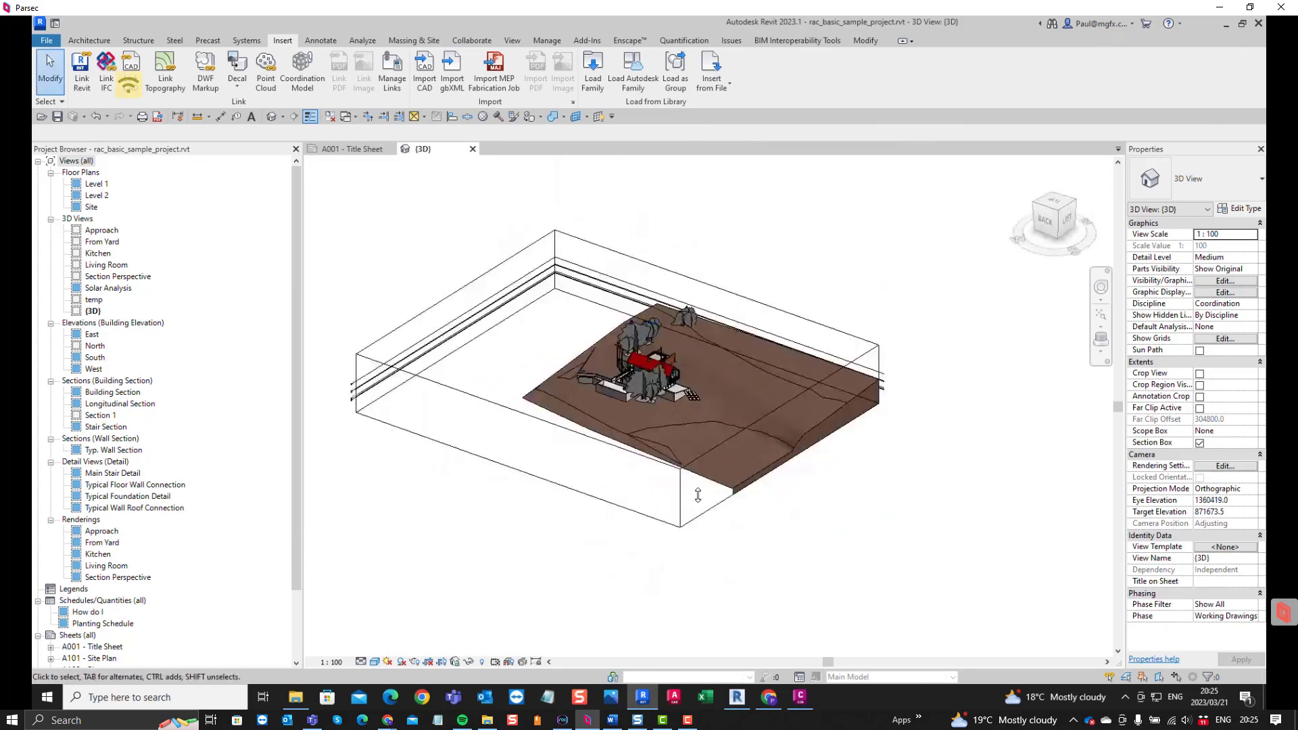
pyautogui.scroll(3, 696, 496)
pyautogui.scroll(-3, 795, 481)
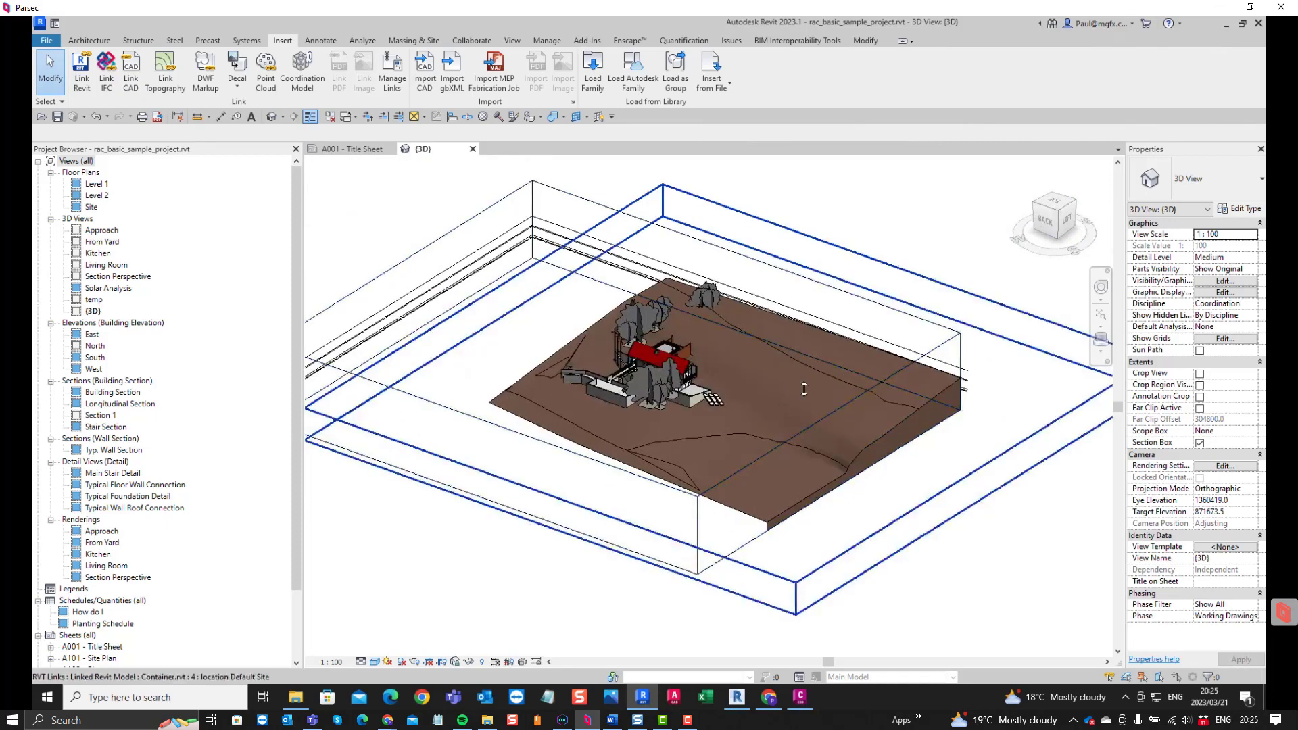
pyautogui.click(519, 389)
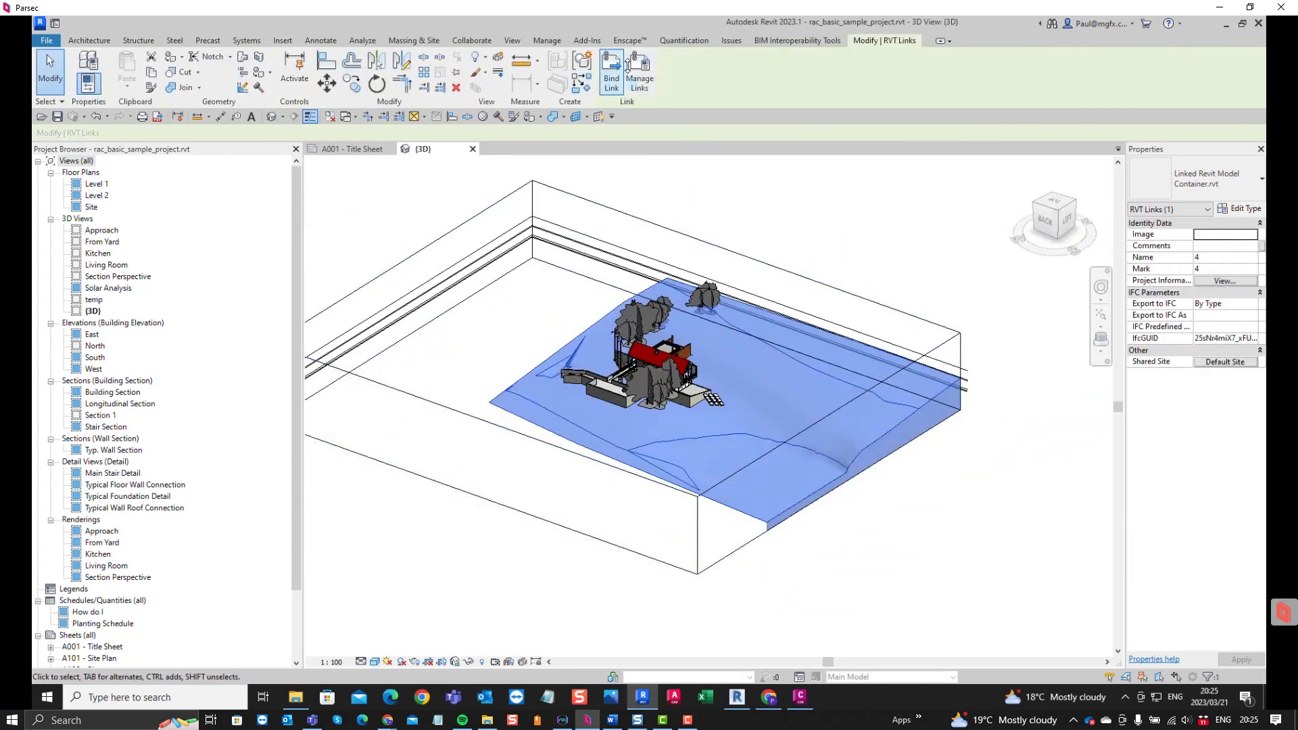
pyautogui.click(636, 73)
pyautogui.press('Escape')
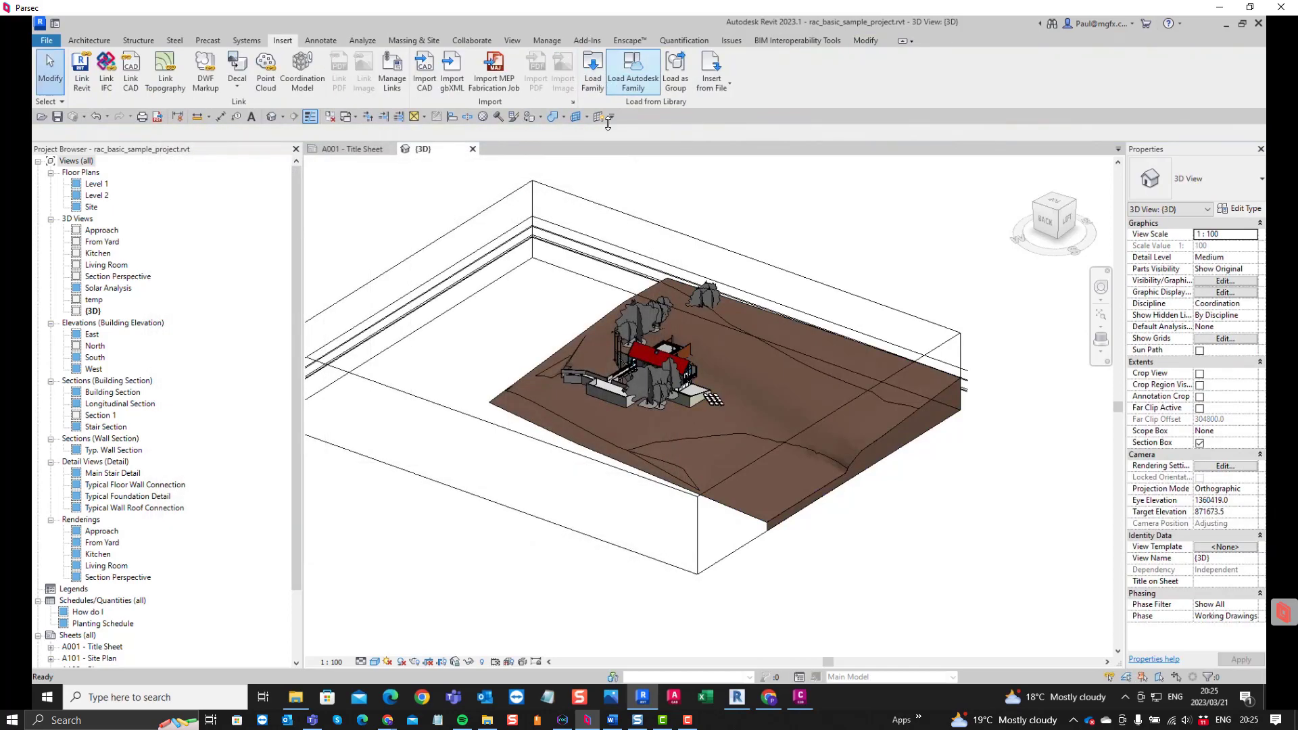
pyautogui.click(561, 346)
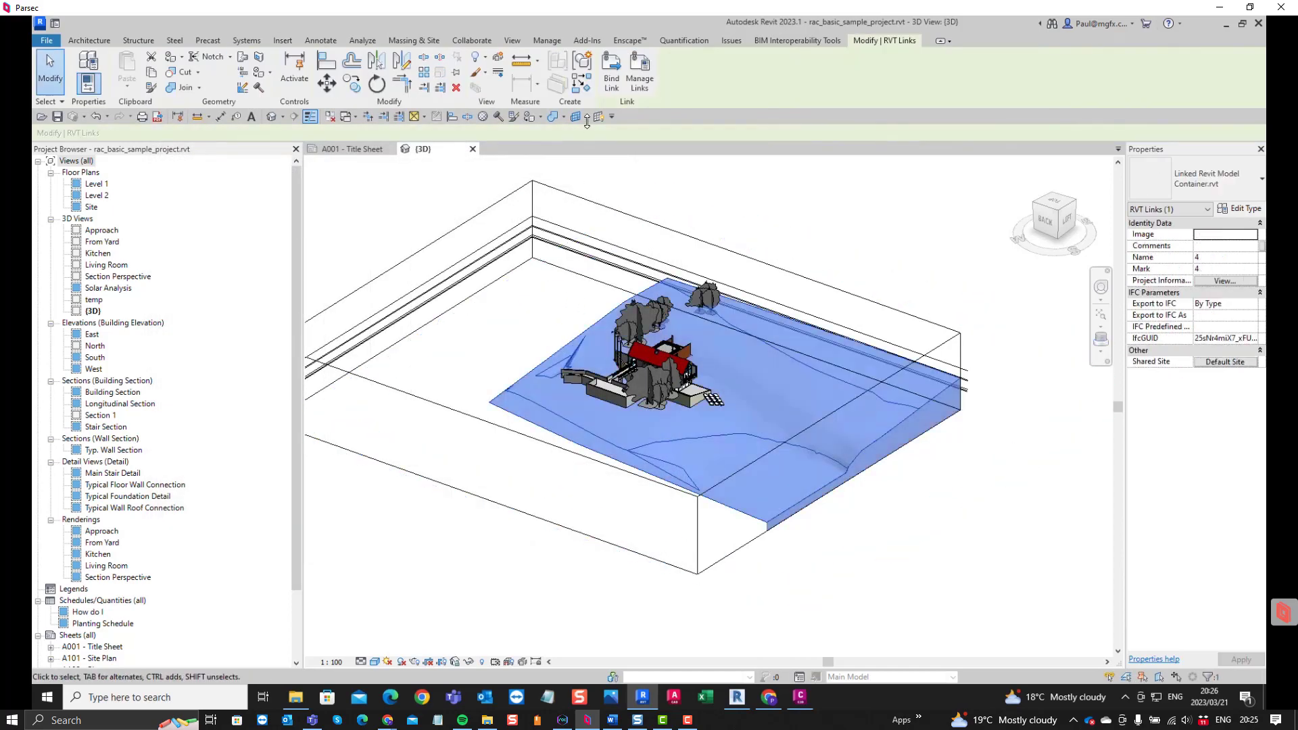
pyautogui.click(611, 74)
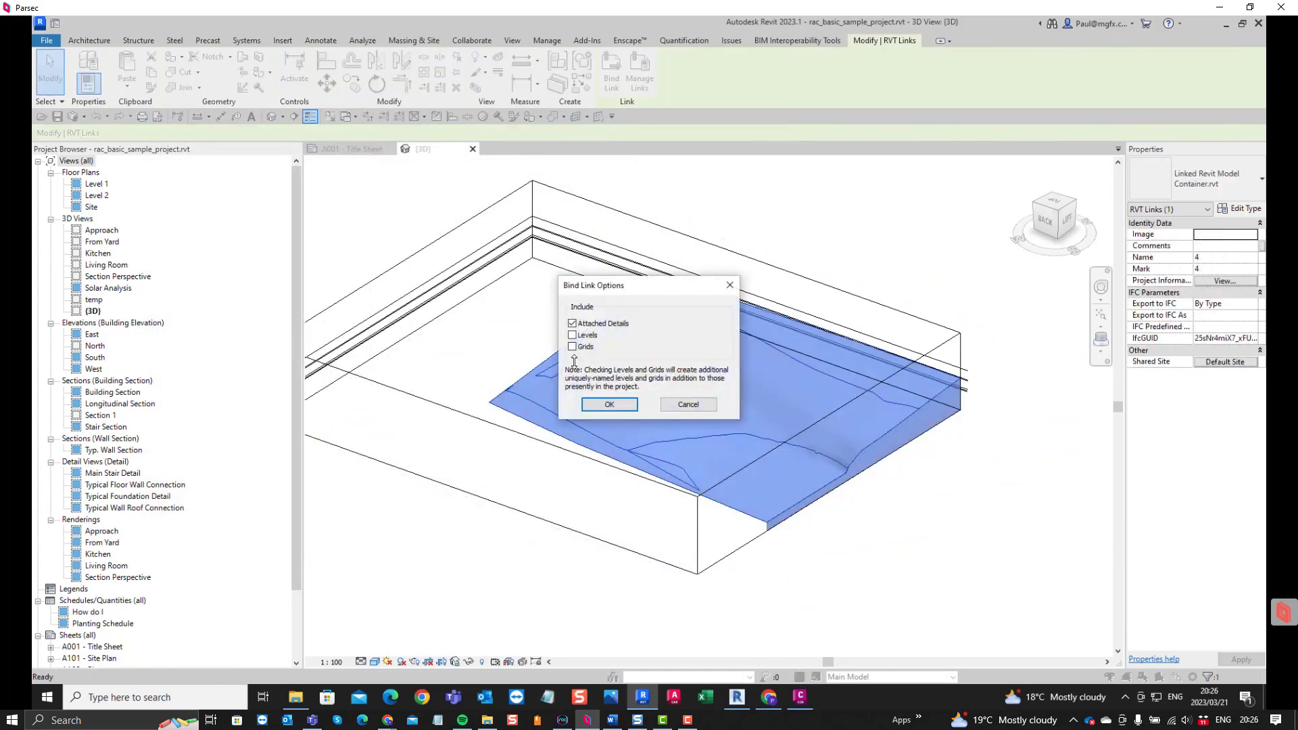
pyautogui.click(606, 404)
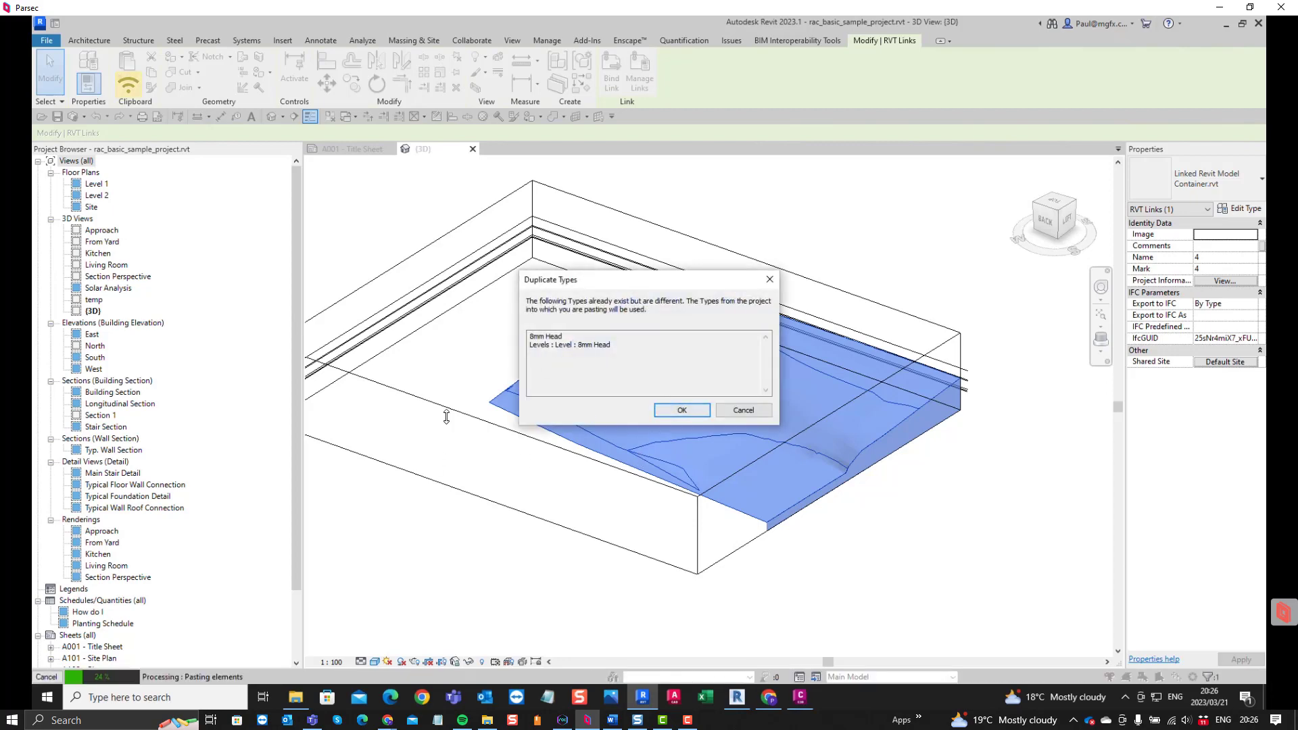
pyautogui.click(681, 410)
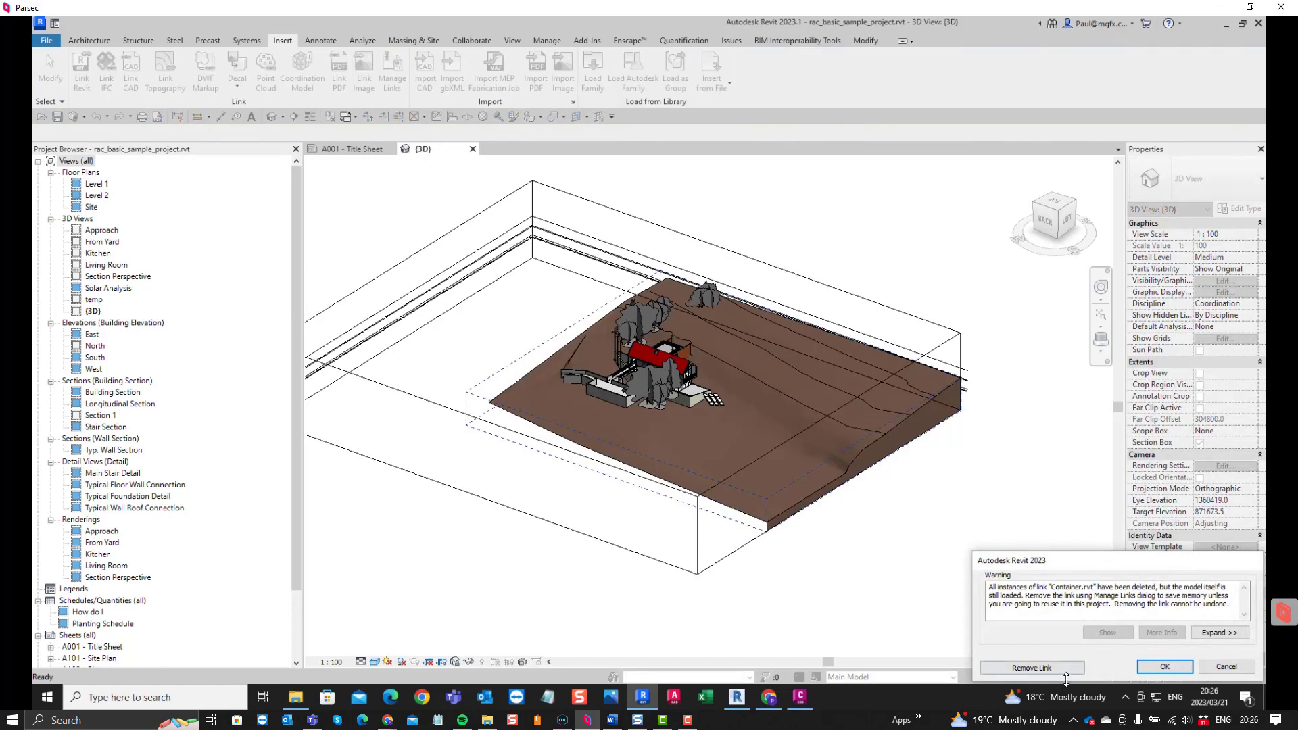
pyautogui.click(1034, 666)
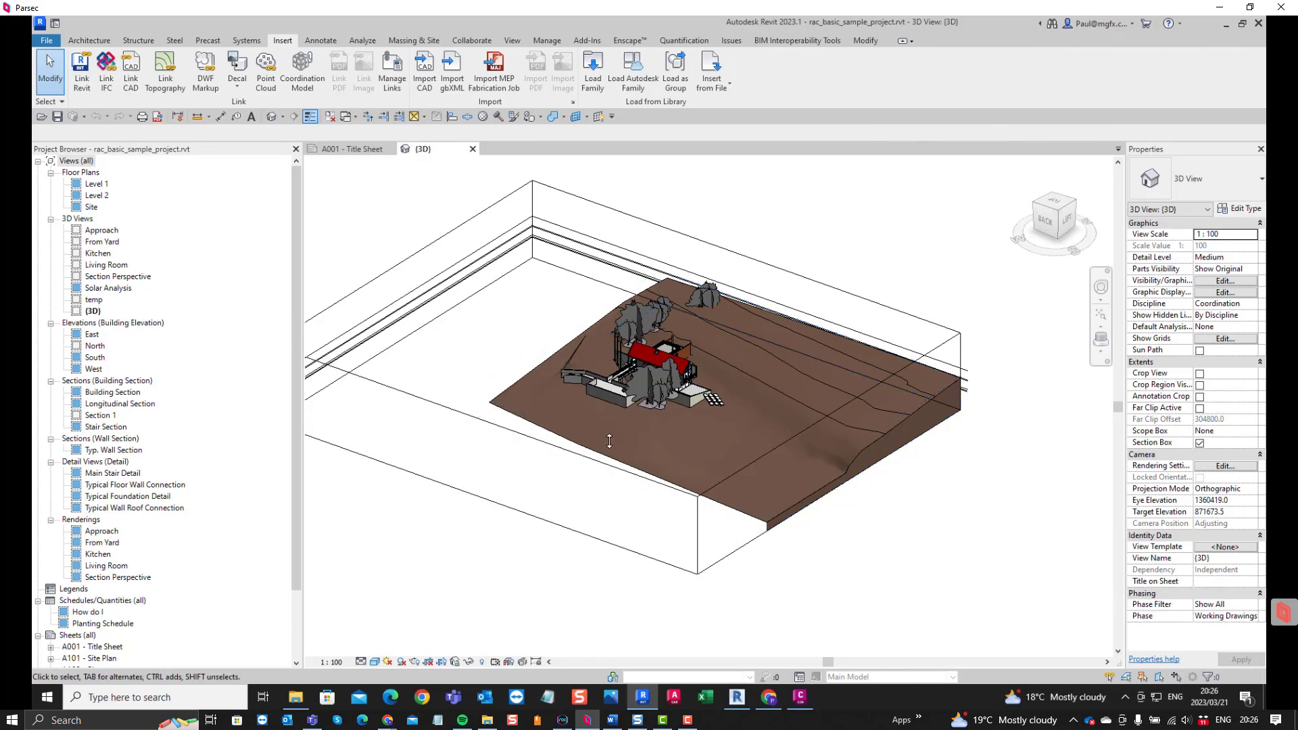
# Ungroup the bound container content into individual elements and clear the selection
pyautogui.click(576, 408)
pyautogui.click(642, 71)
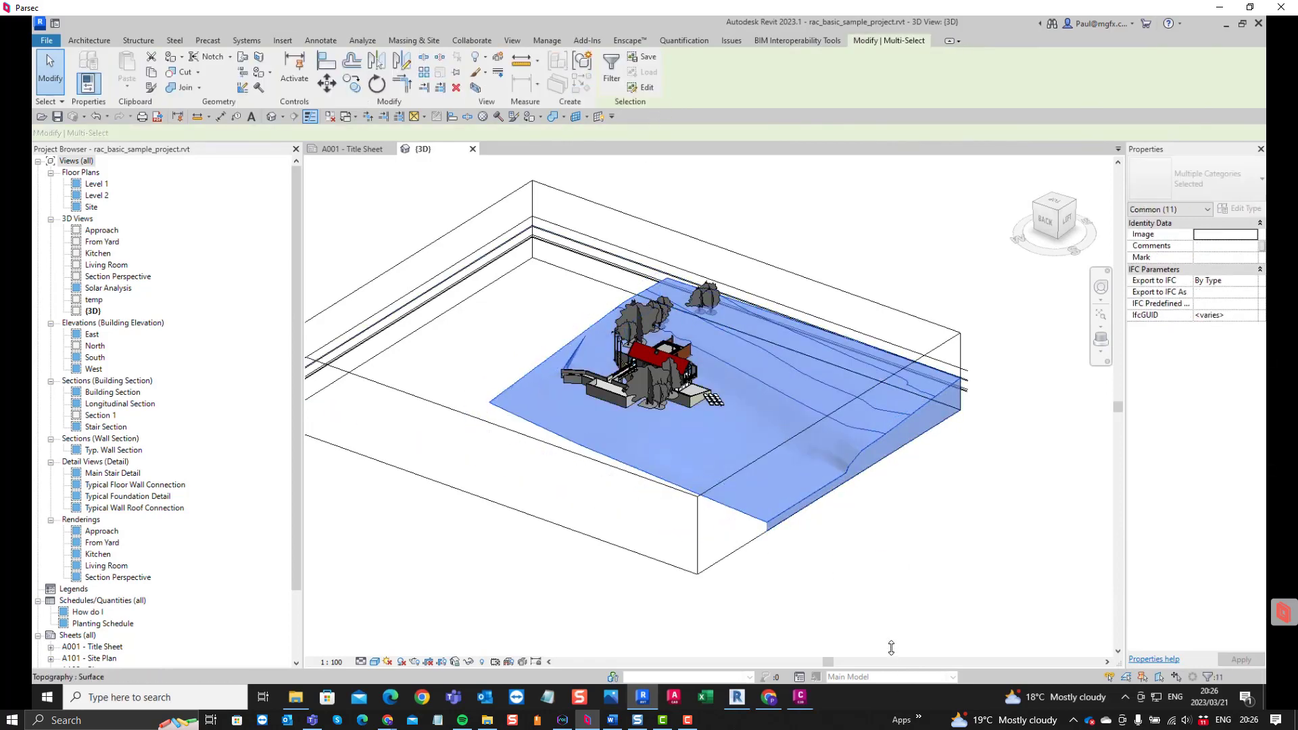
pyautogui.click(891, 648)
# Select the topography surface and examine it around the house from several angles
pyautogui.scroll(2, 538, 366)
pyautogui.click(503, 387)
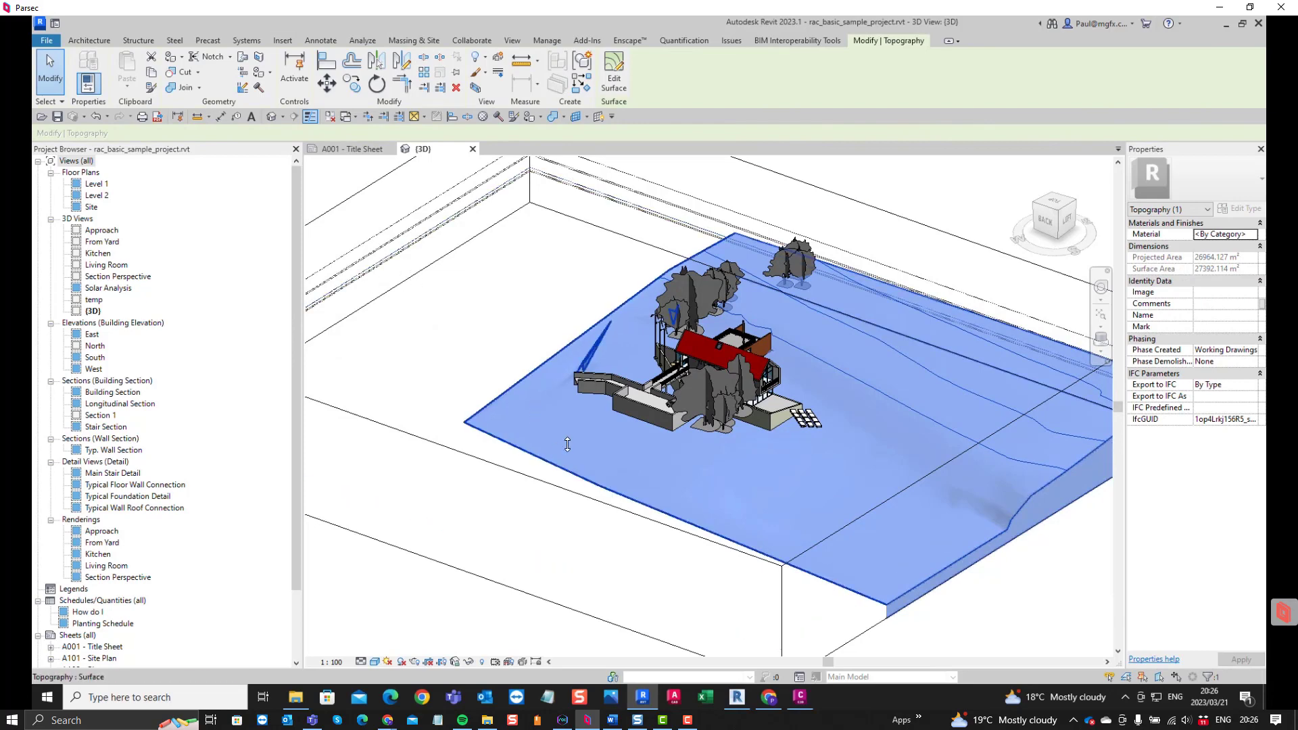
pyautogui.scroll(-2, 573, 482)
pyautogui.keyDown('shift'); pyautogui.moveTo(657, 389); pyautogui.dragTo(918, 515, button='middle'); pyautogui.keyUp('shift')
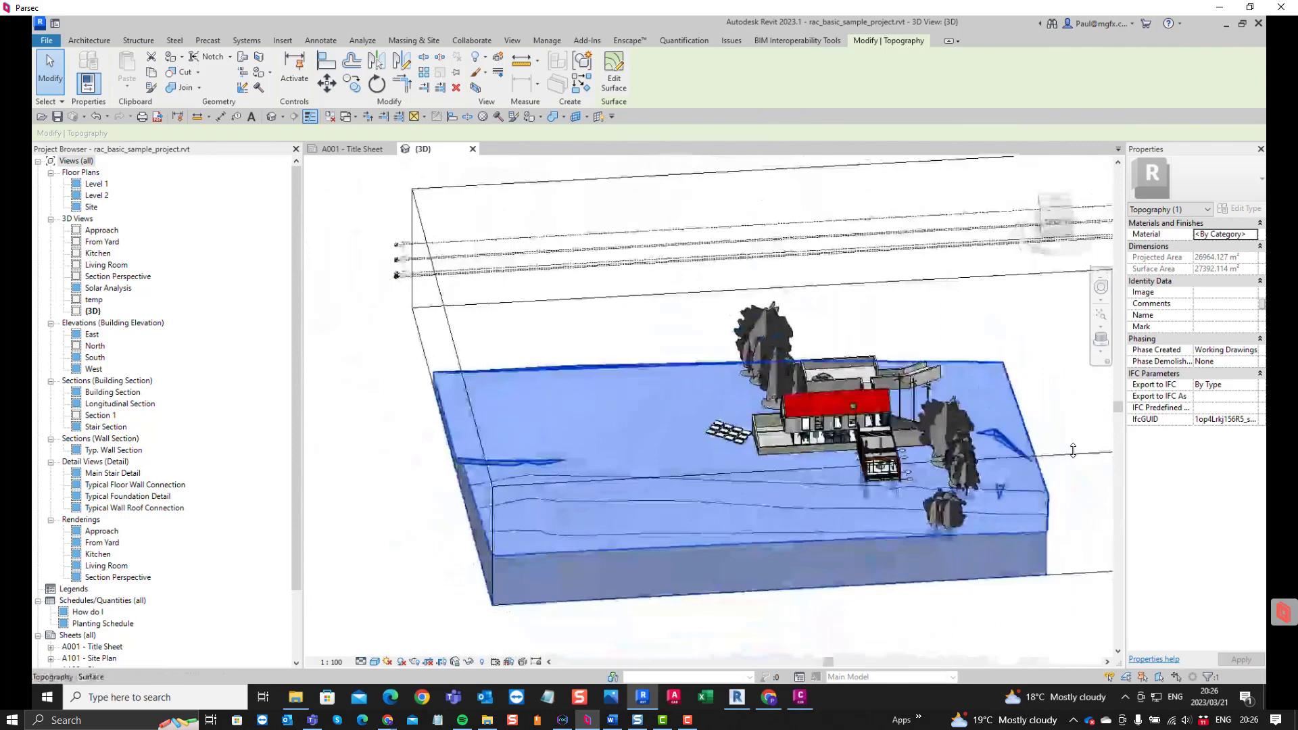
pyautogui.moveTo(747, 512)
pyautogui.keyDown('shift'); pyautogui.mouseDown(button='middle')
pyautogui.moveTo(701, 465)
pyautogui.moveTo(744, 493)
pyautogui.mouseUp(button='middle'); pyautogui.keyUp('shift')
pyautogui.press('Escape')
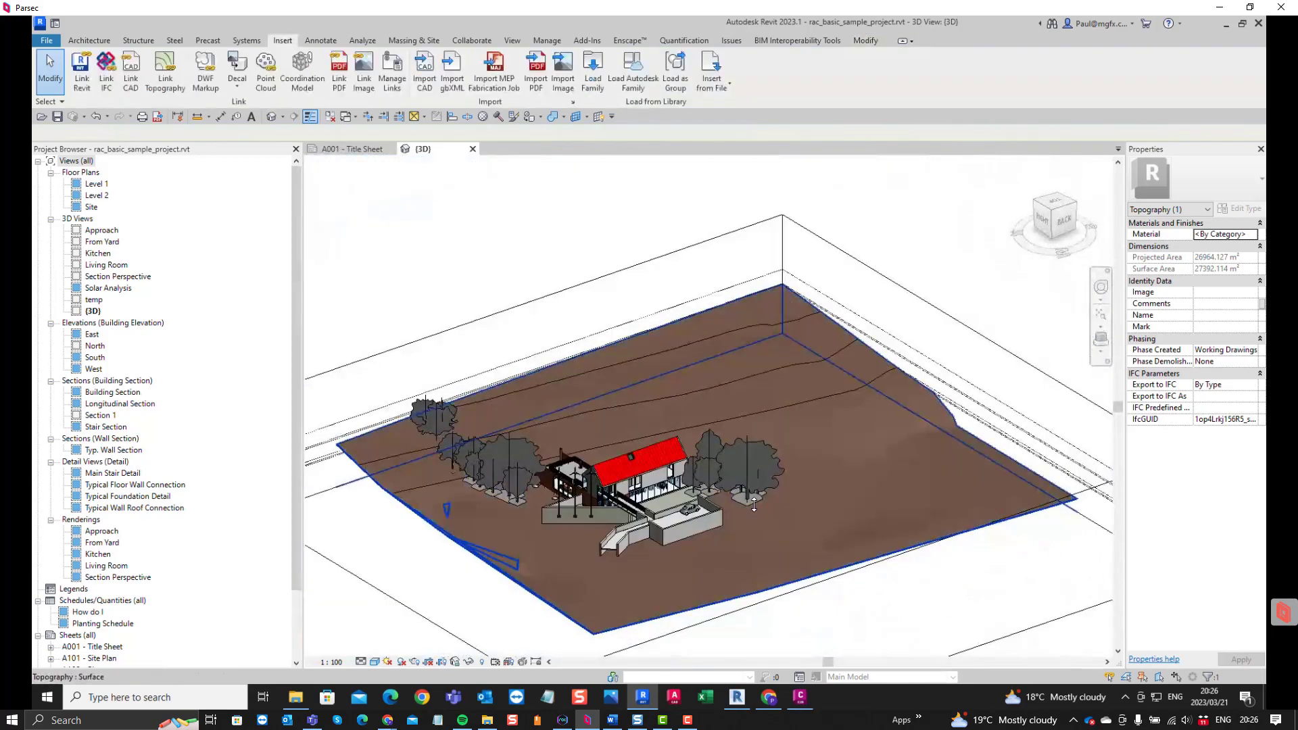